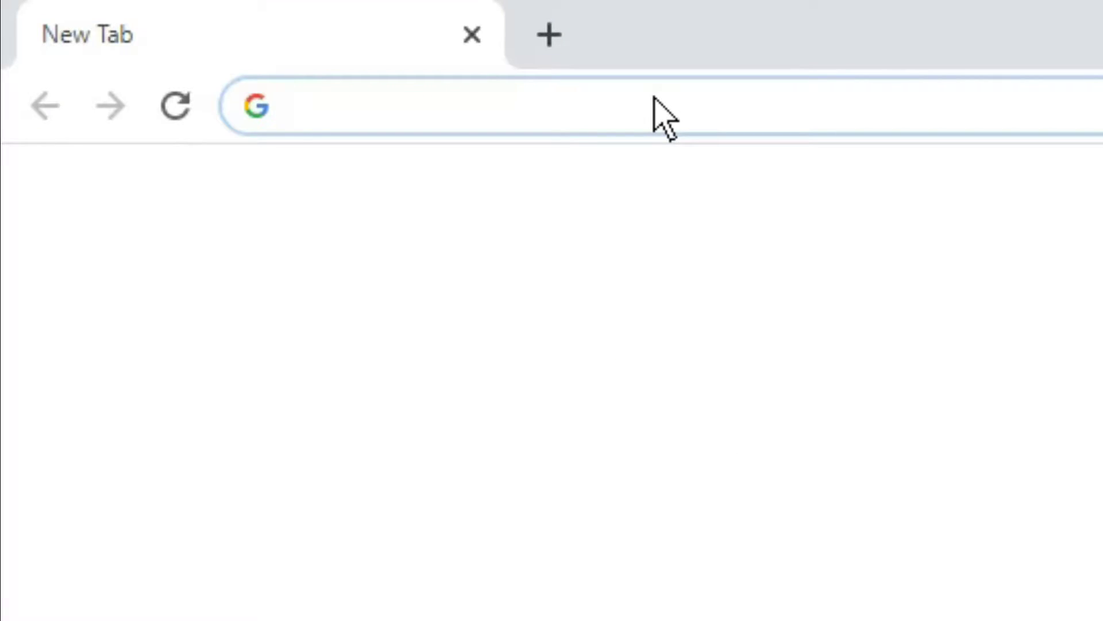
Open the Google Forms home page at docs.google.com/forms
text(docs.google.com)
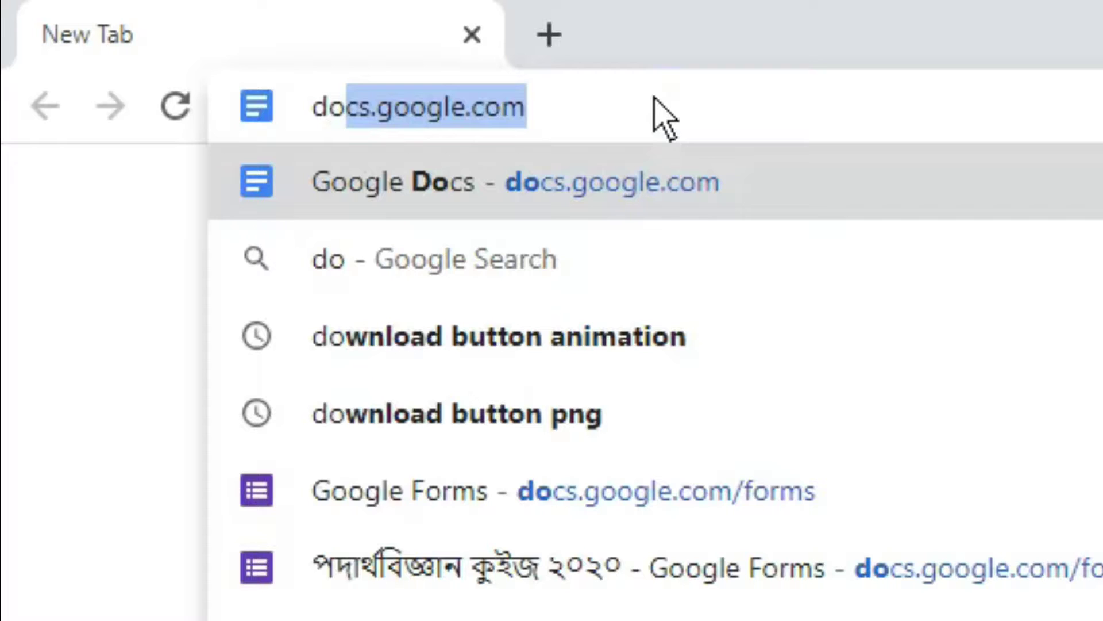
key(Right)
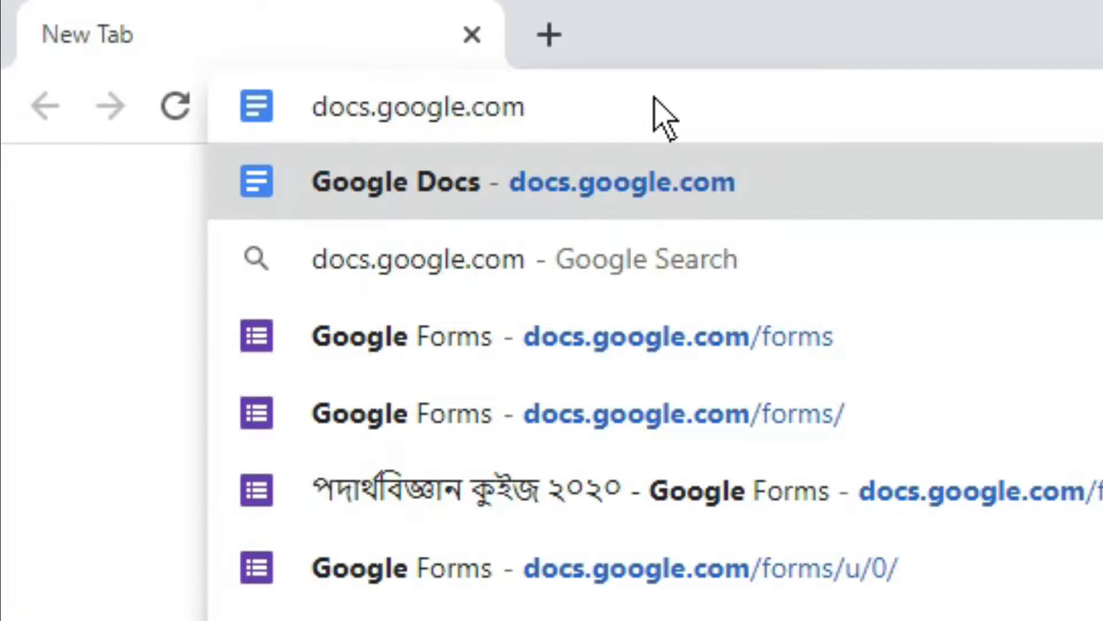
text(/)
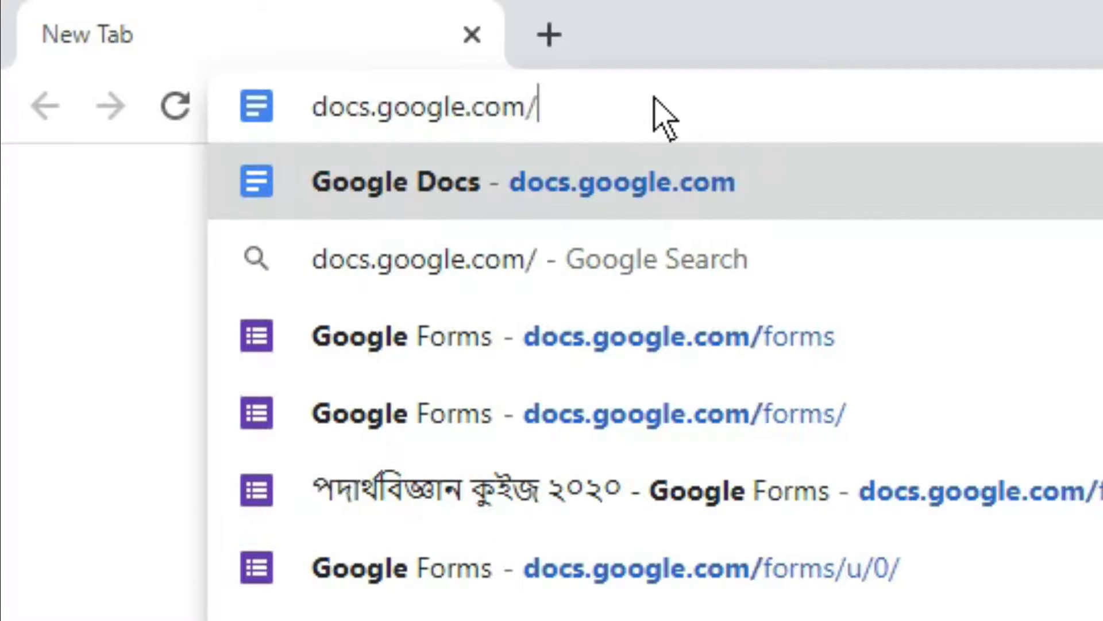
text(for)
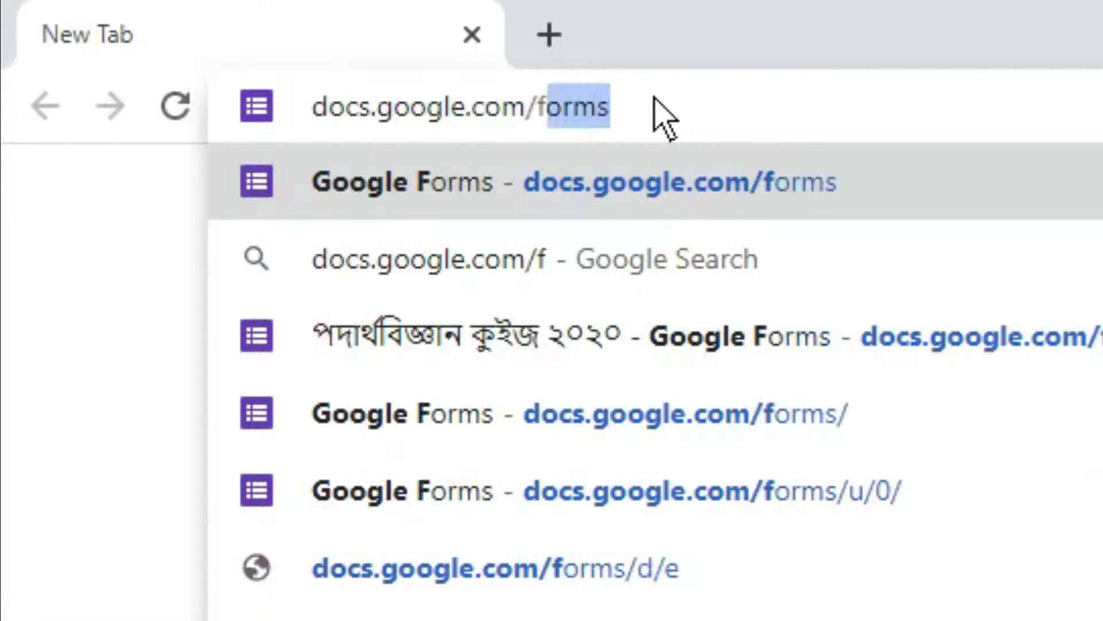
text(ms)
key(Return)
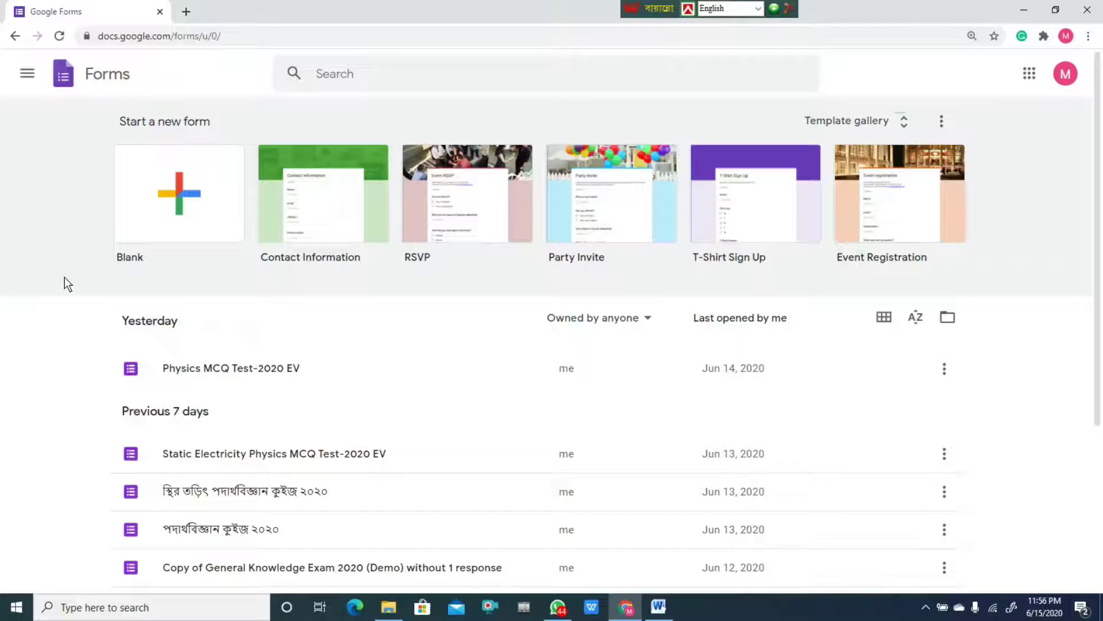
Open the form "স্থির তড়িৎ পদার্থবিজ্ঞান কুইজ ২০২০" from the recent forms in a new browser tab
scroll(82, 323, down, 3)
scroll(83, 323, up, 3)
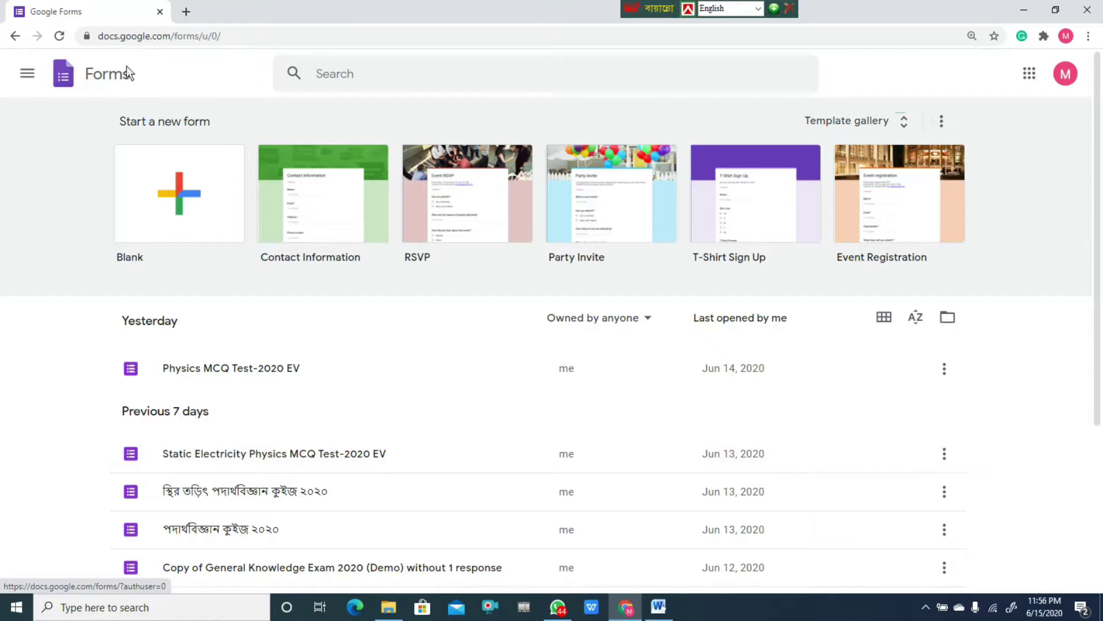
scroll(413, 390, down, 4)
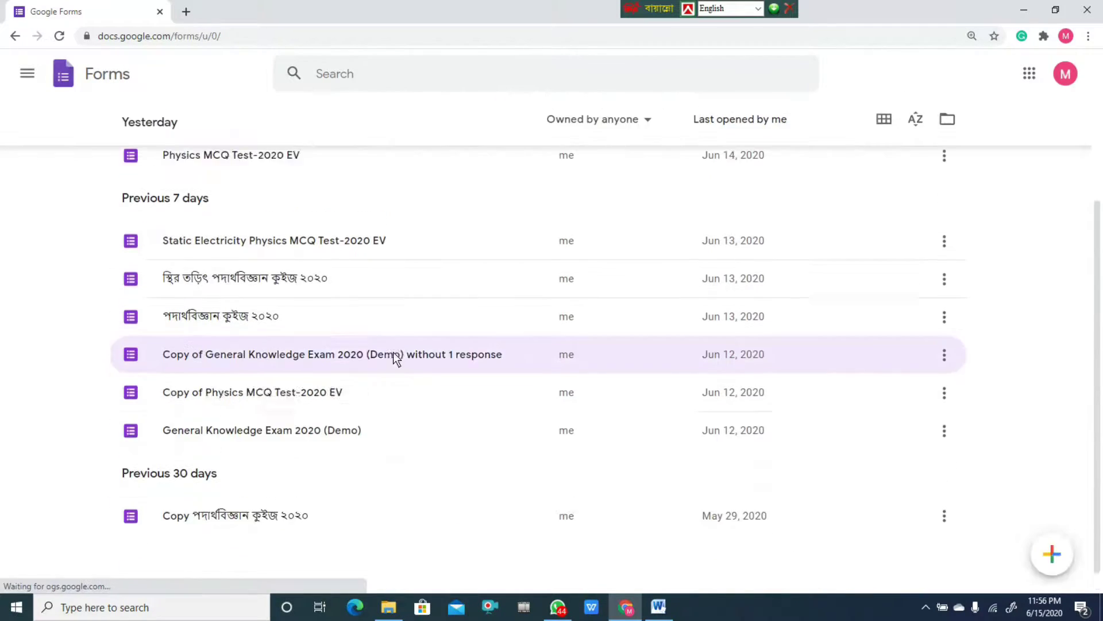
scroll(396, 357, up, 4)
scroll(532, 388, down, 2)
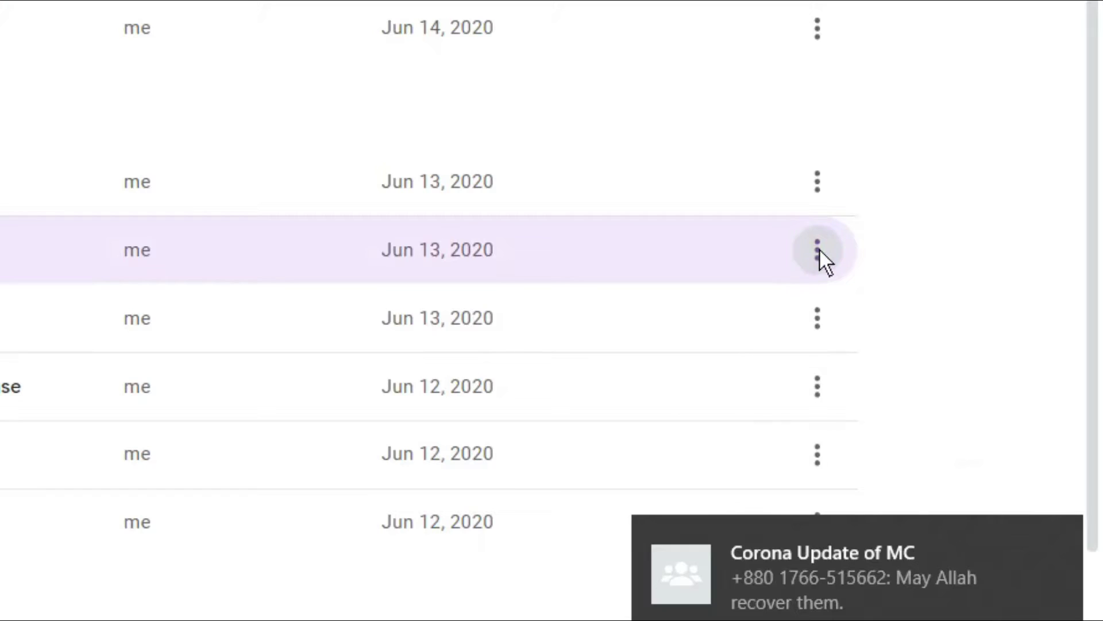
click(945, 354)
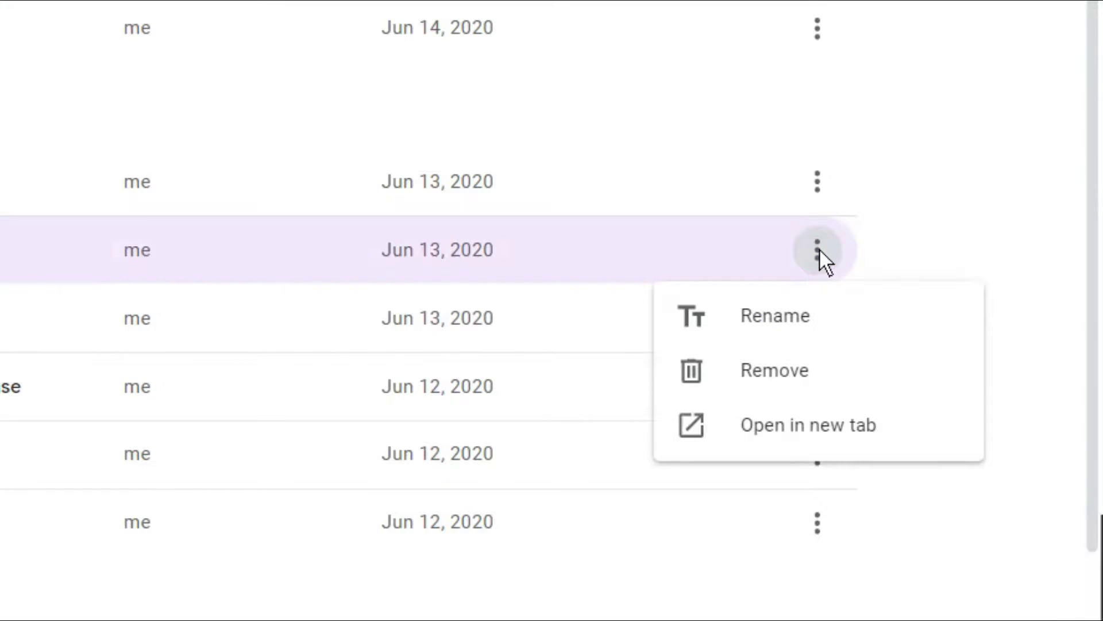
click(888, 432)
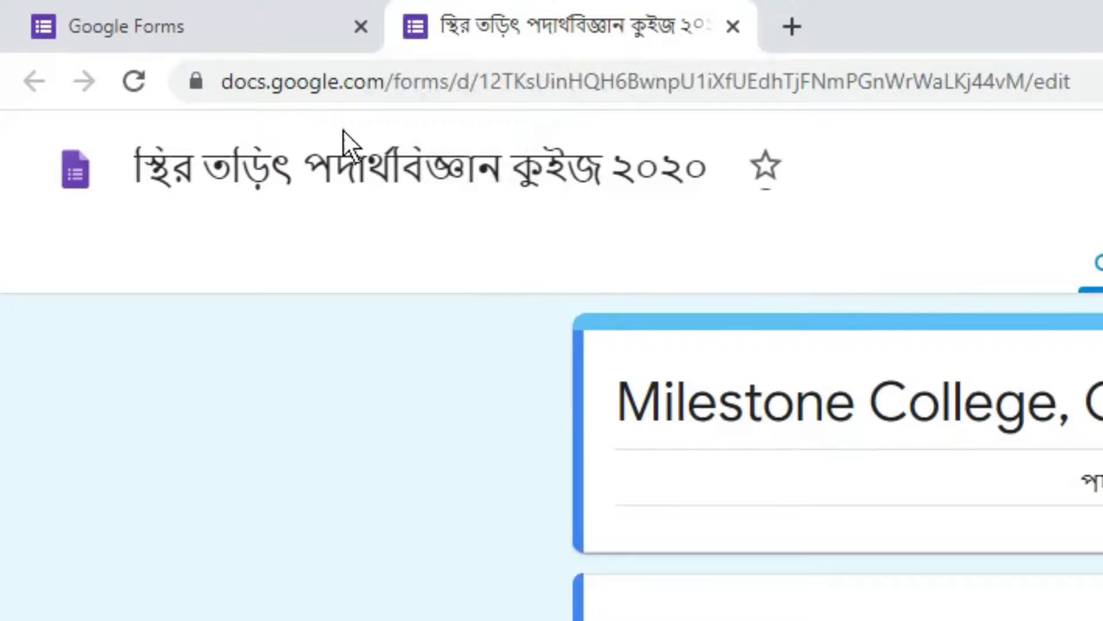
click(223, 18)
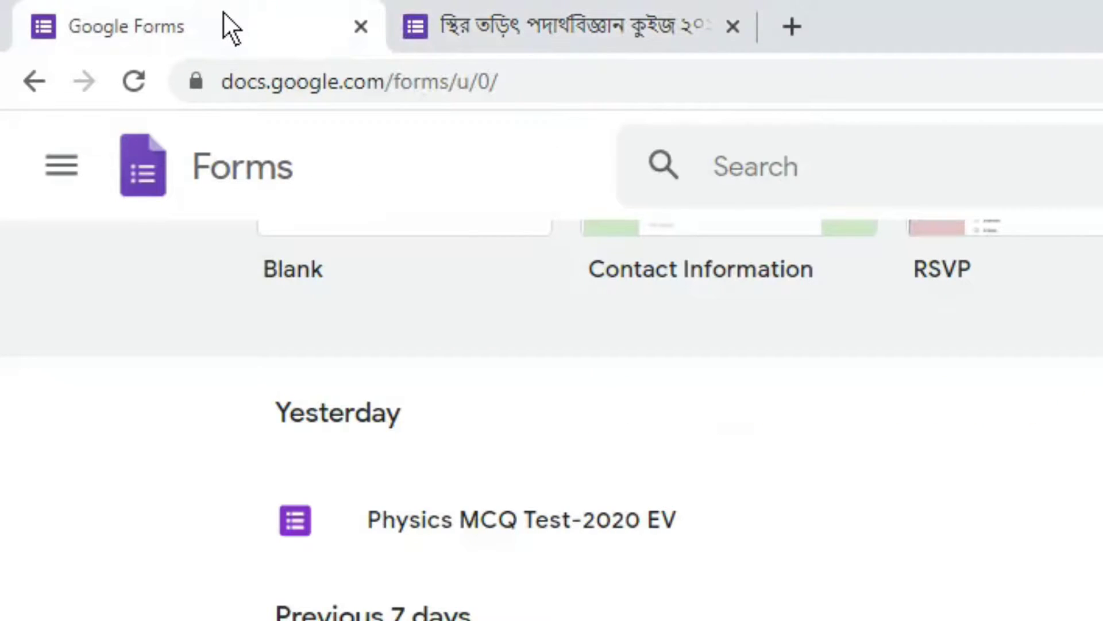
click(610, 13)
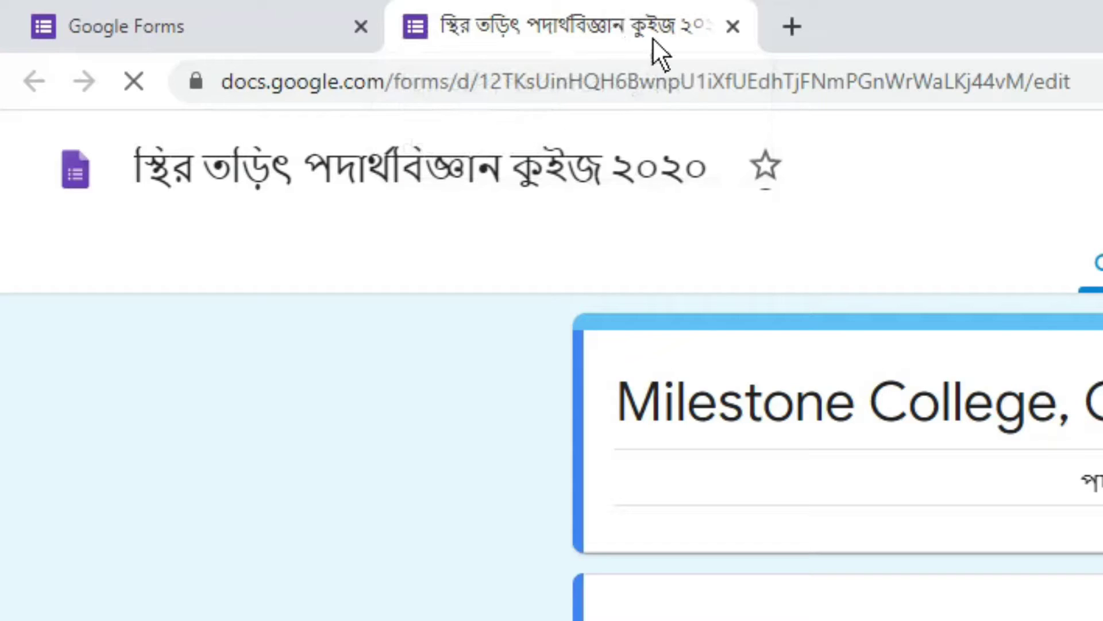
click(246, 5)
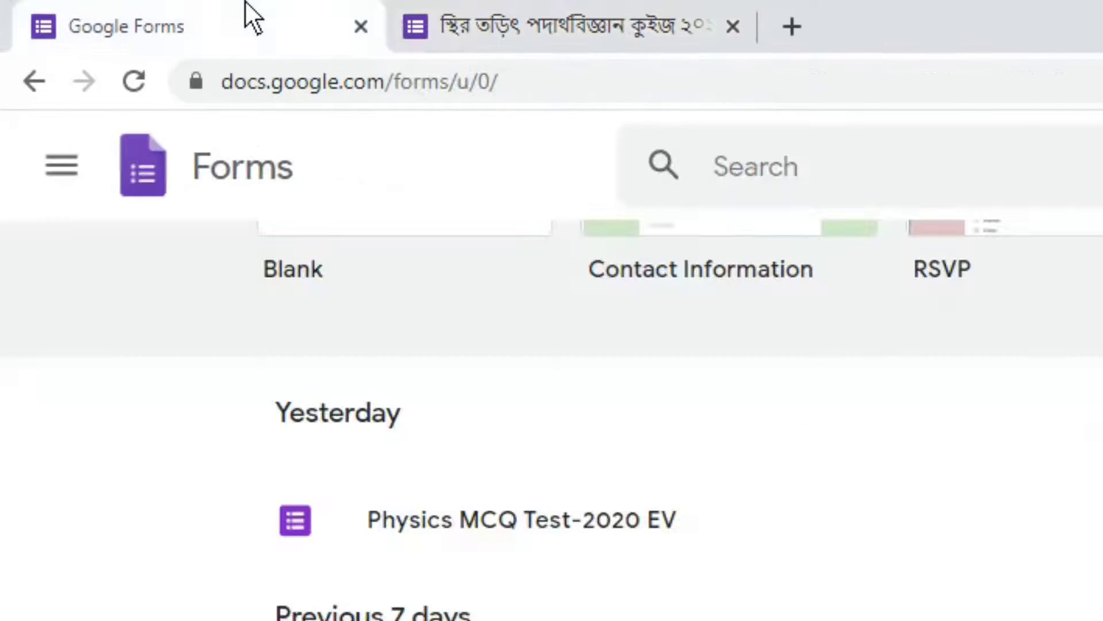
click(638, 16)
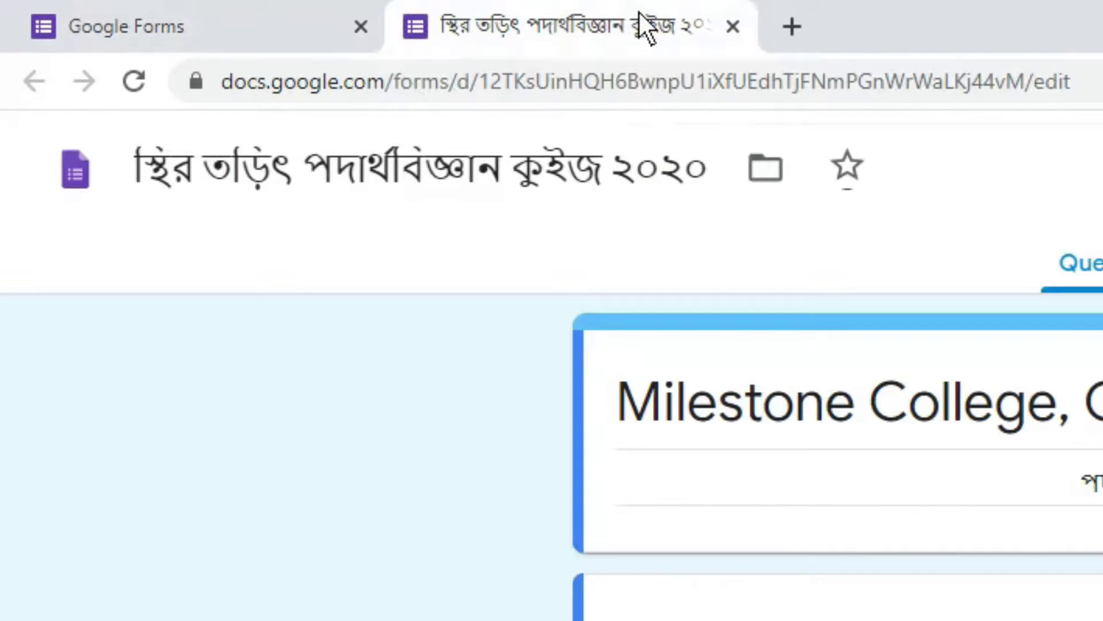
click(257, 12)
click(551, 12)
click(241, 14)
click(579, 12)
click(227, 8)
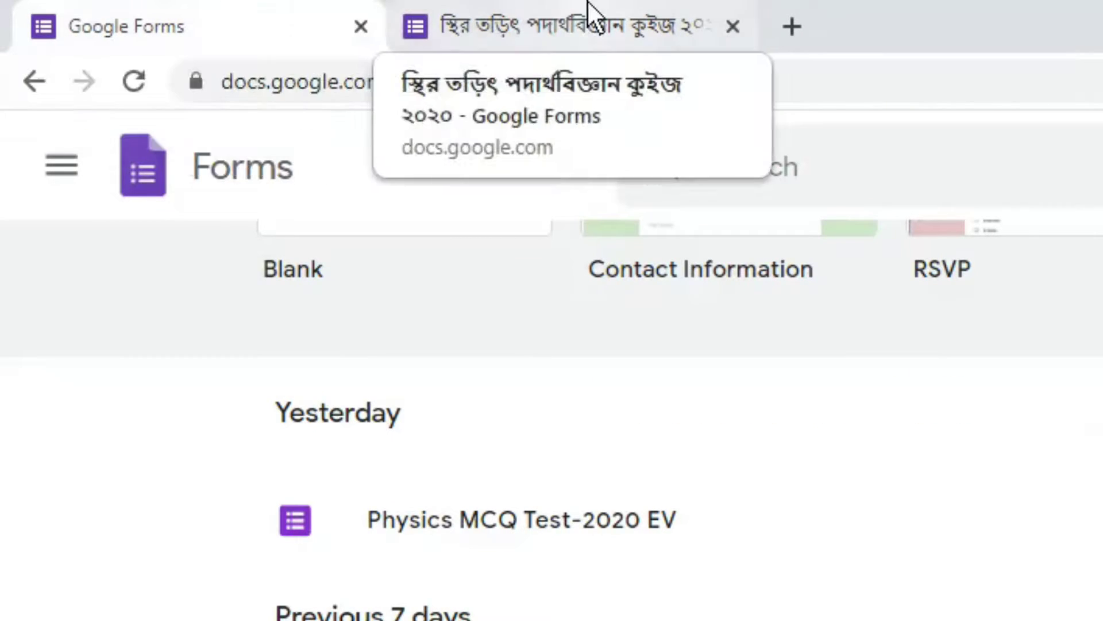
click(569, 10)
click(270, 12)
click(520, 8)
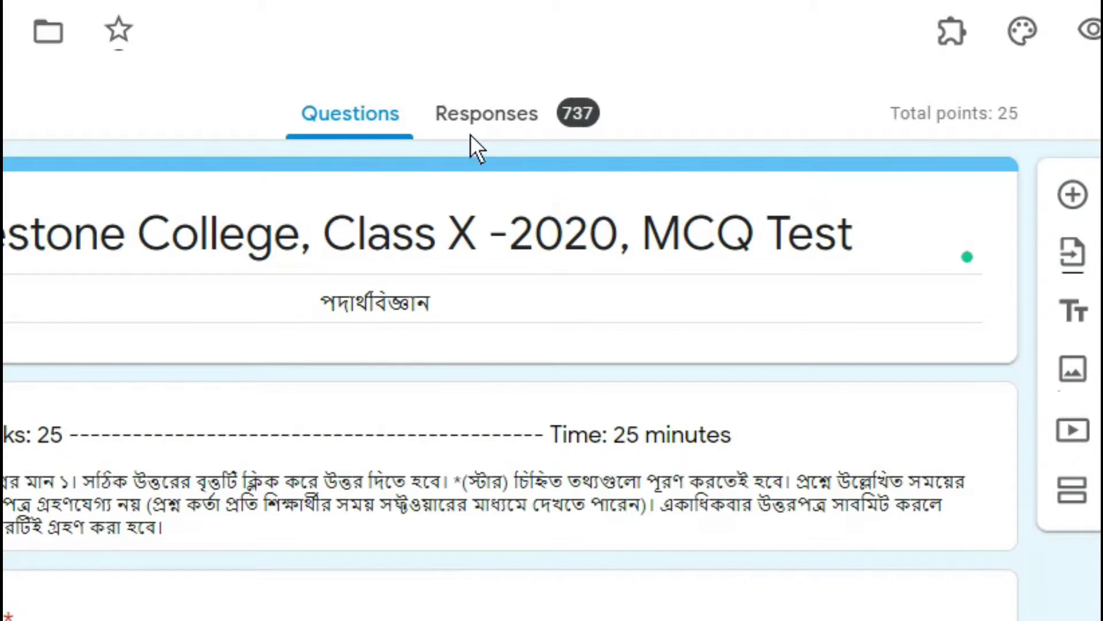
Show the quiz form's responses and open them as a spreadsheet in Google Sheets
scroll(510, 379, down, 15)
scroll(511, 379, up, 15)
click(519, 94)
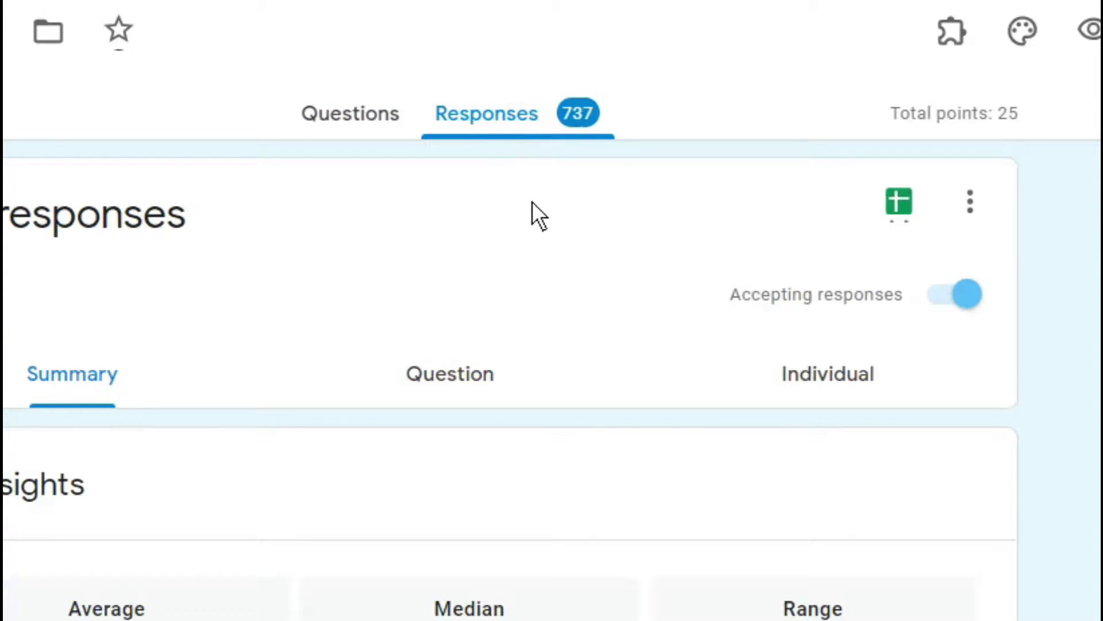
scroll(592, 402, down, 5)
scroll(589, 437, up, 5)
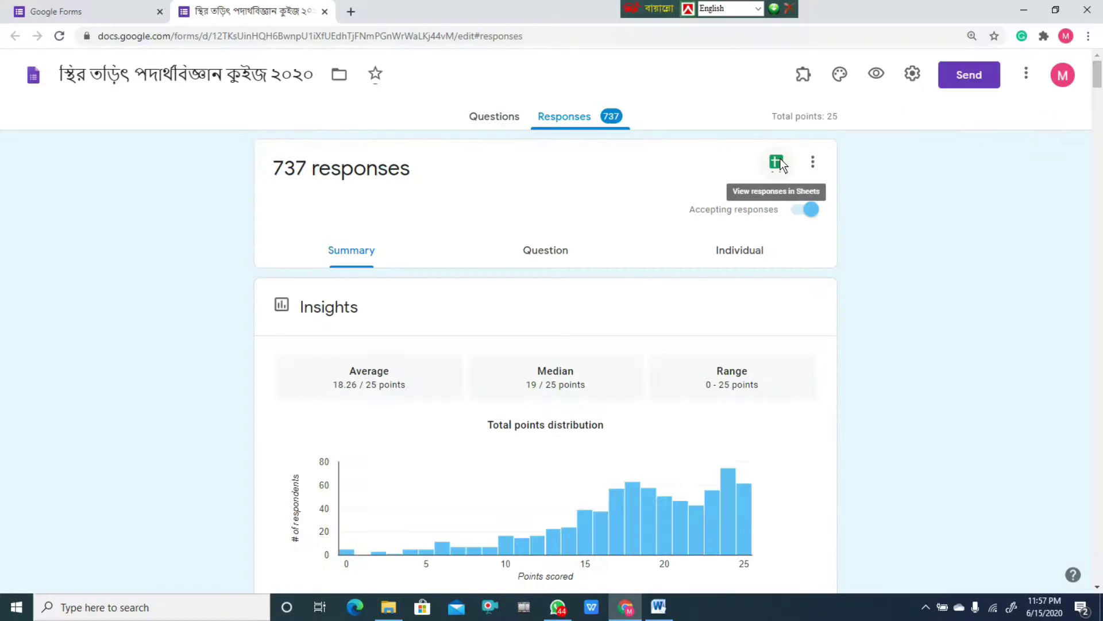
click(903, 199)
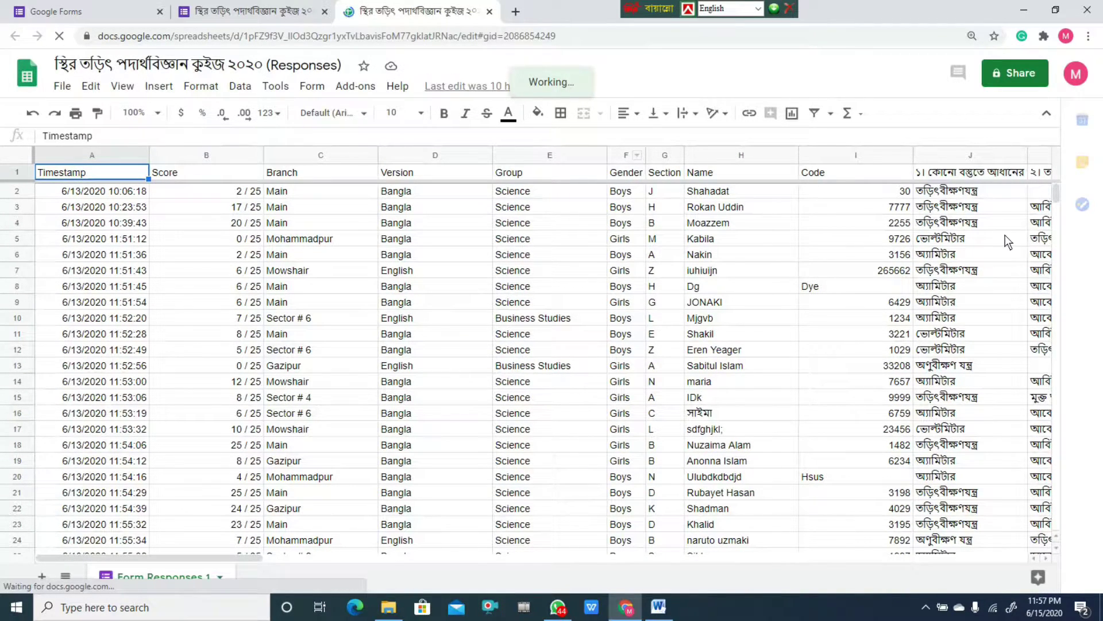
Examine the quiz answer columns in the response sheet, starting from the header of question 1
click(981, 168)
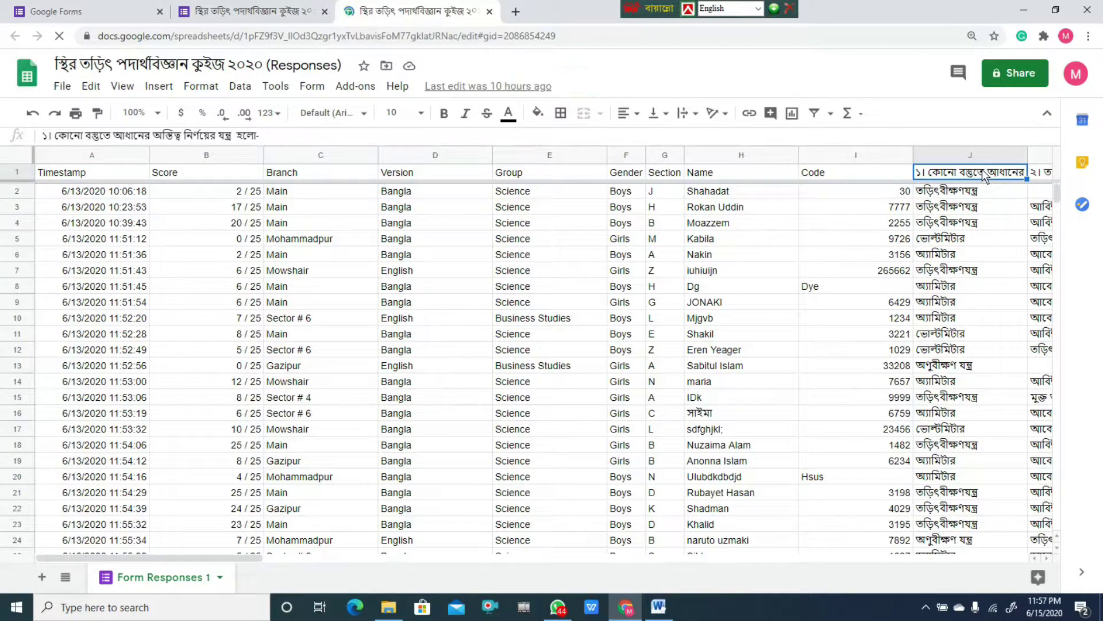
key(Right)
key(Right)
key(Right)
key(Right)
key(Right)
key(Right)
key(Right)
key(Right)
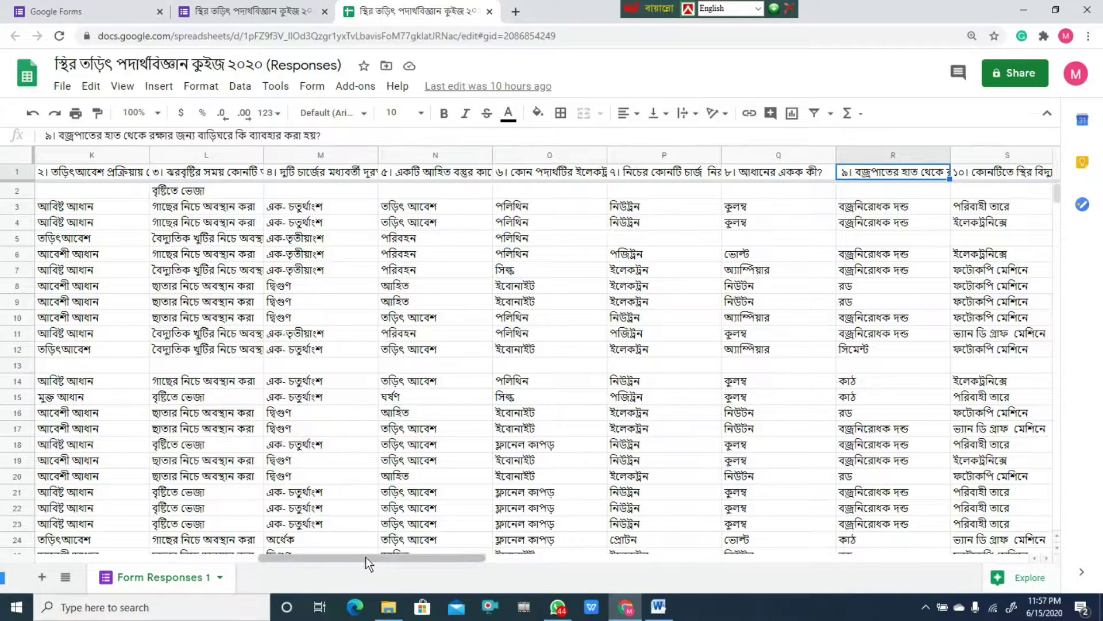
drag(382, 550, 291, 559)
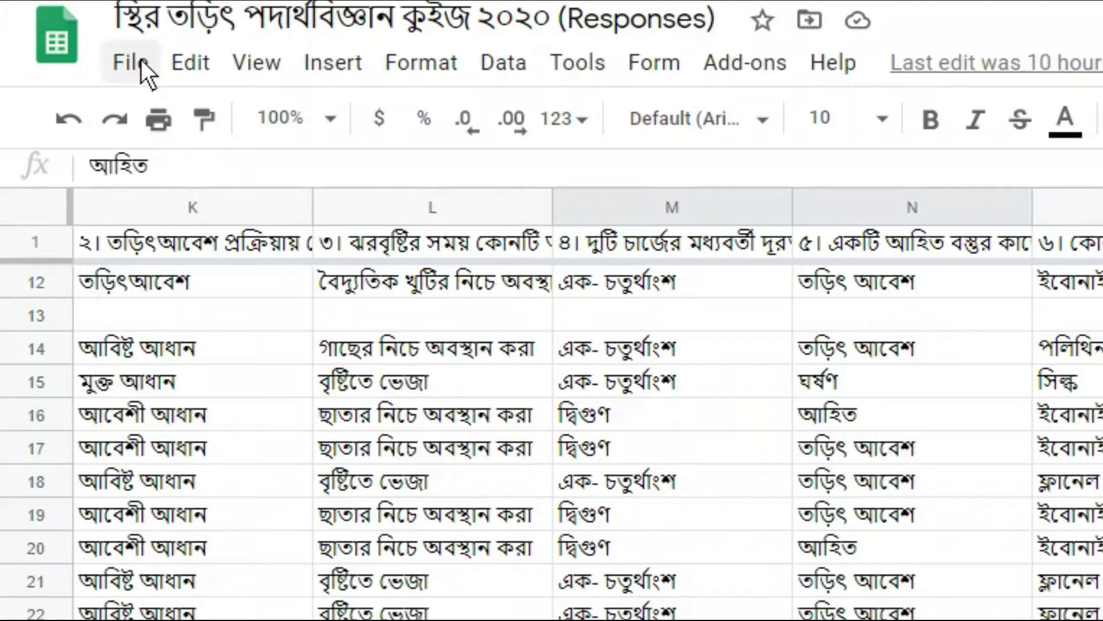
Download the response spreadsheet in Microsoft Excel (.xlsx) format
click(64, 86)
mouse_move(282, 428)
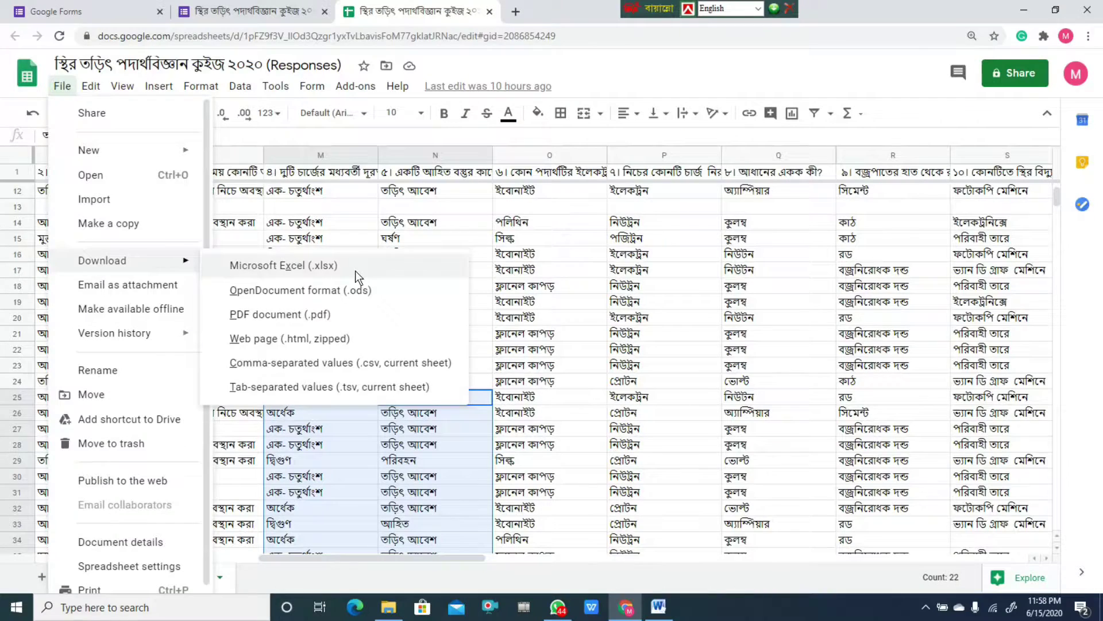
click(745, 450)
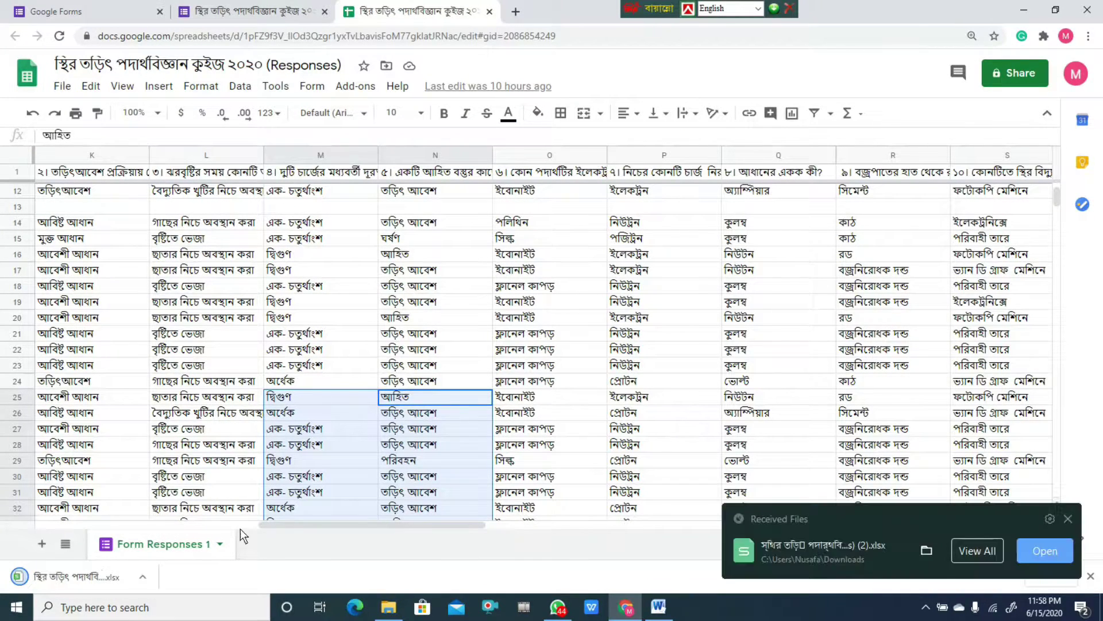
Show the downloaded response file in its folder, and open it with Microsoft Excel
click(136, 577)
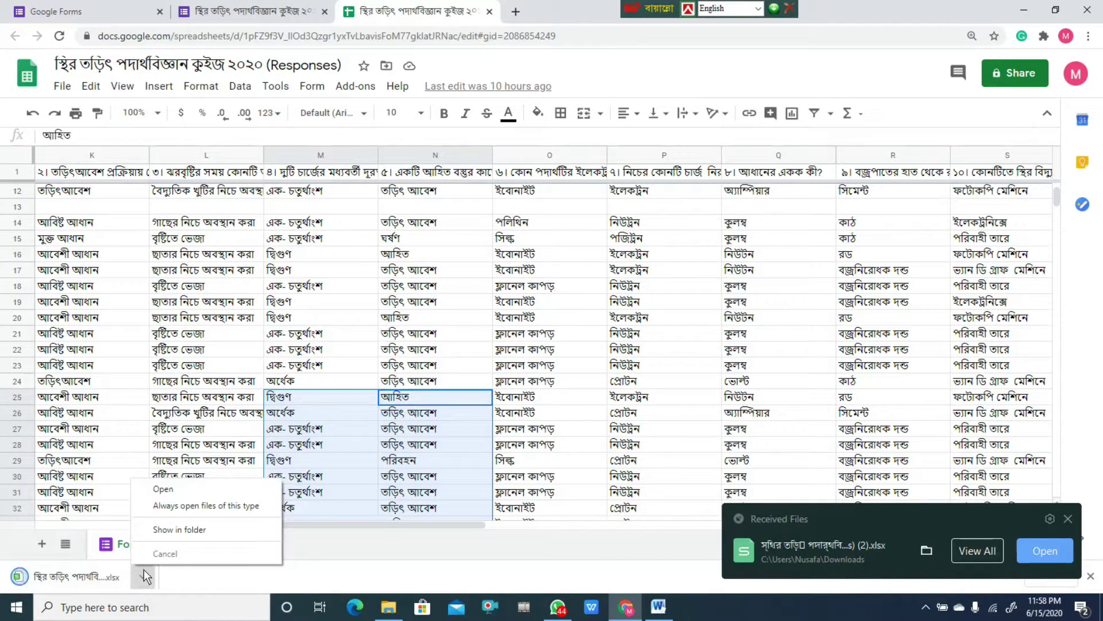
click(181, 530)
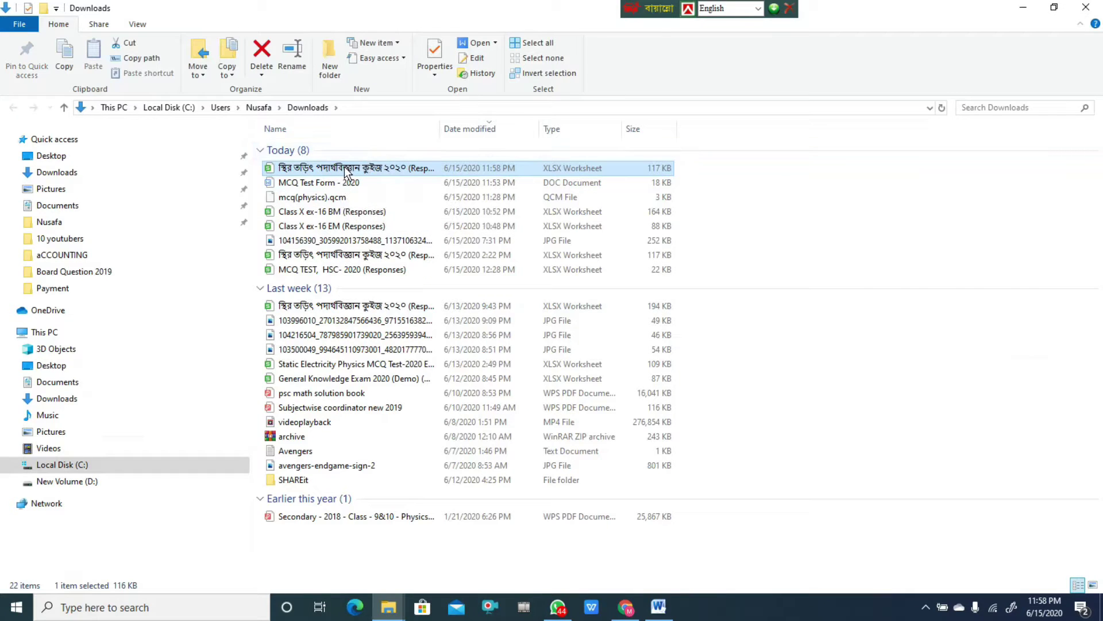
right_click(343, 167)
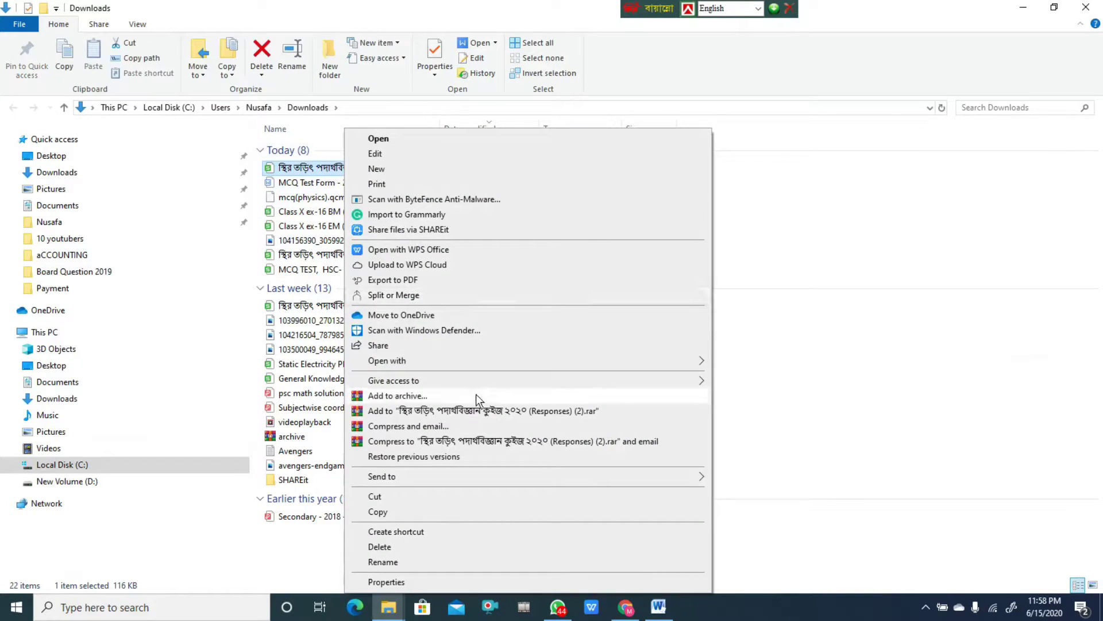
mouse_move(492, 362)
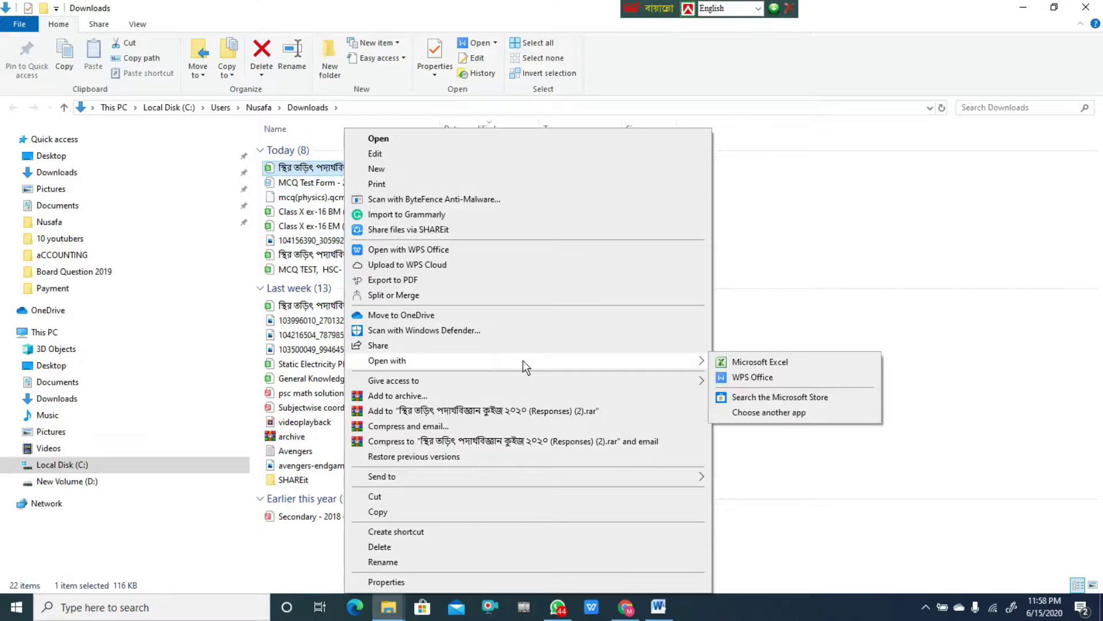
click(760, 362)
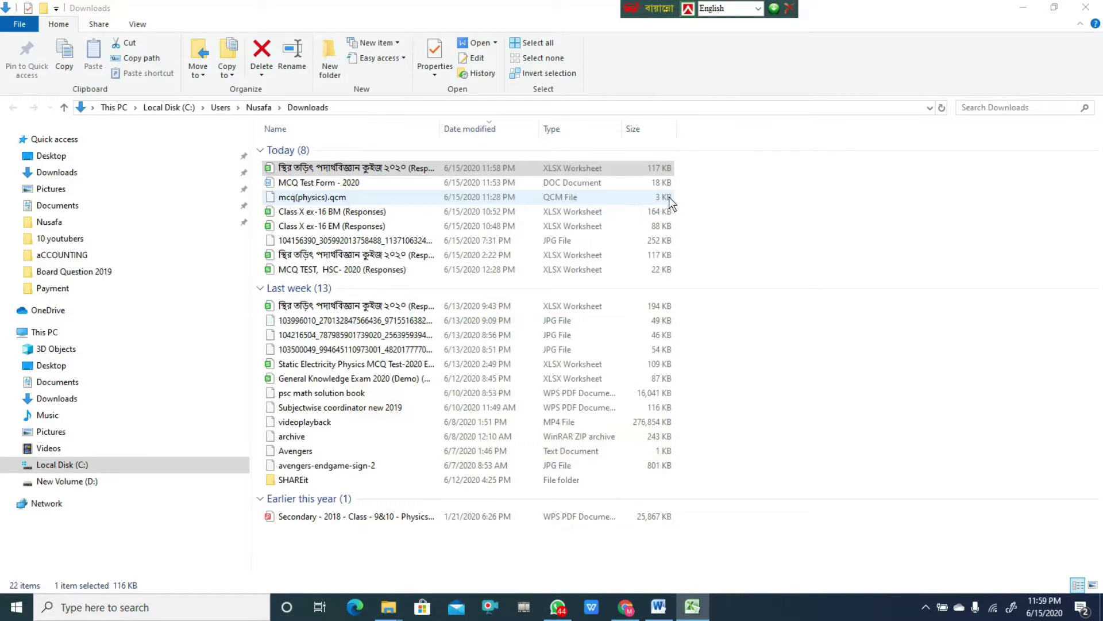
click(700, 615)
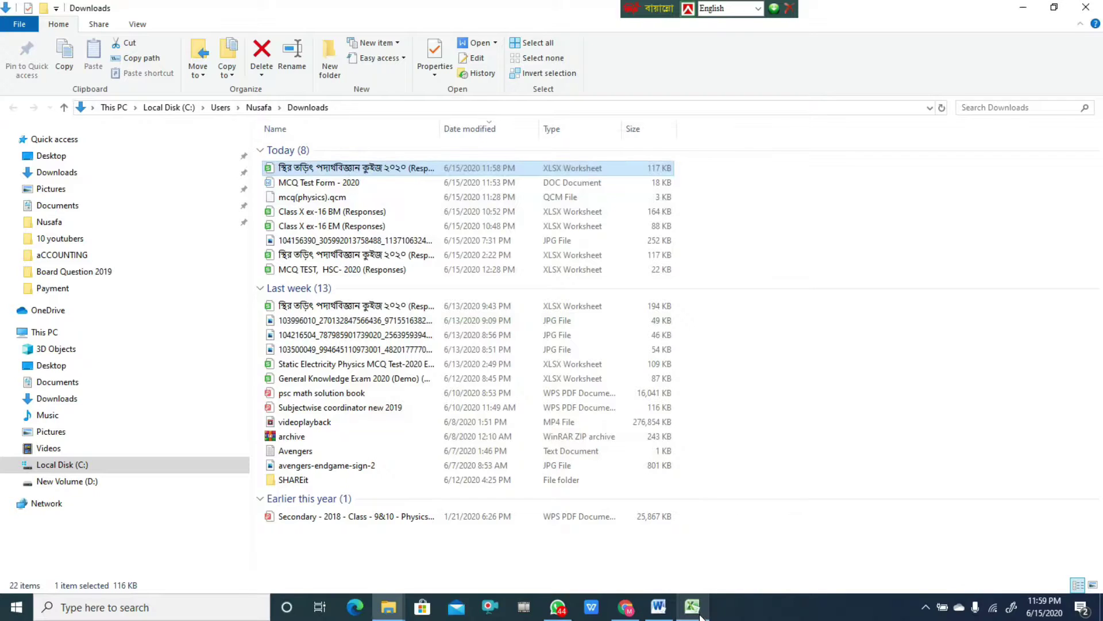
click(700, 615)
Enable editing for the downloaded response workbook, which is open in Protected View
scroll(319, 196, down, 8)
scroll(320, 197, up, 8)
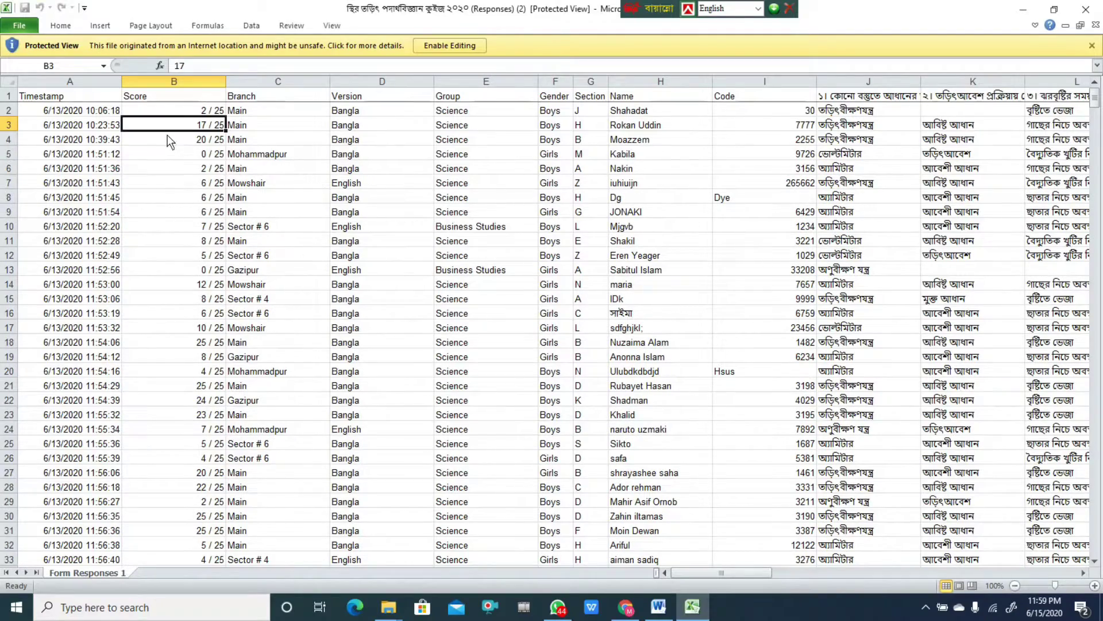
click(89, 139)
scroll(311, 178, down, 8)
scroll(350, 181, up, 8)
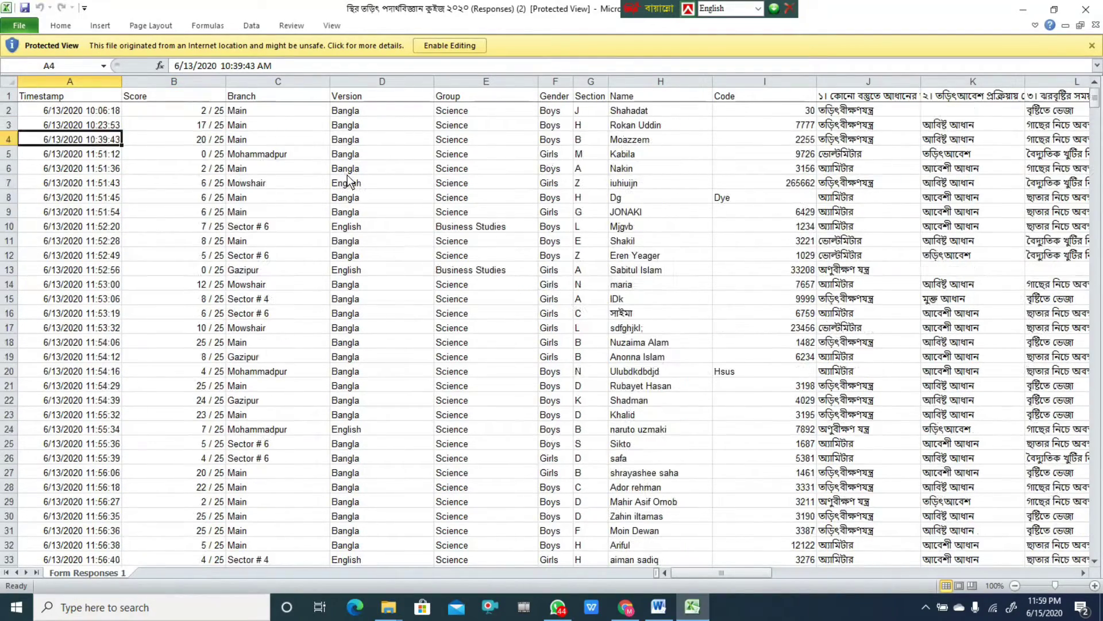
scroll(292, 167, down, 8)
scroll(291, 166, up, 8)
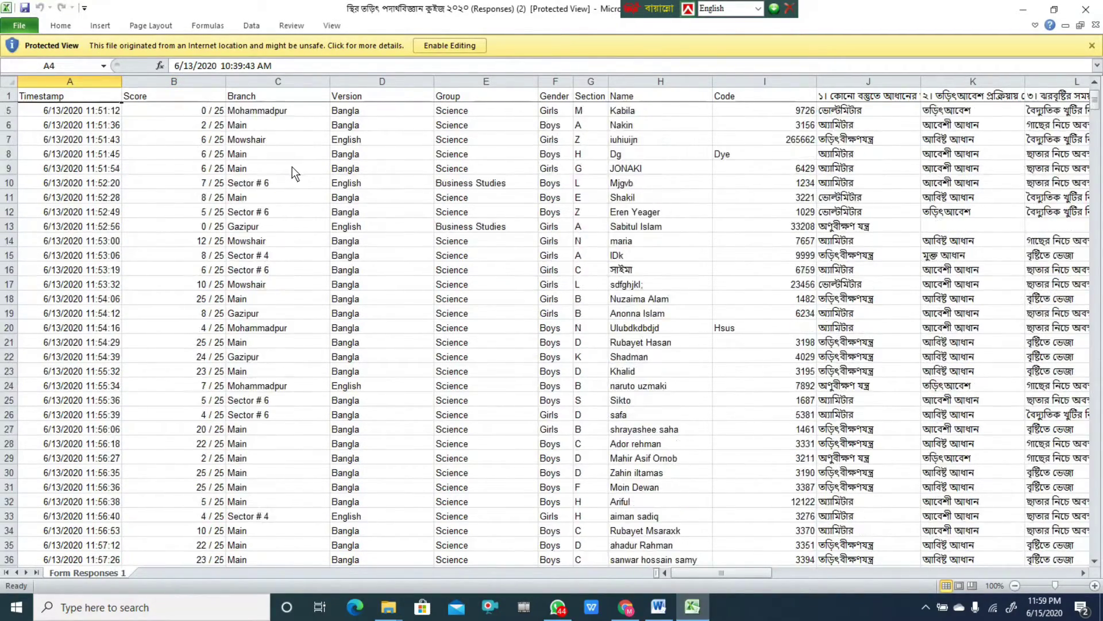
click(451, 46)
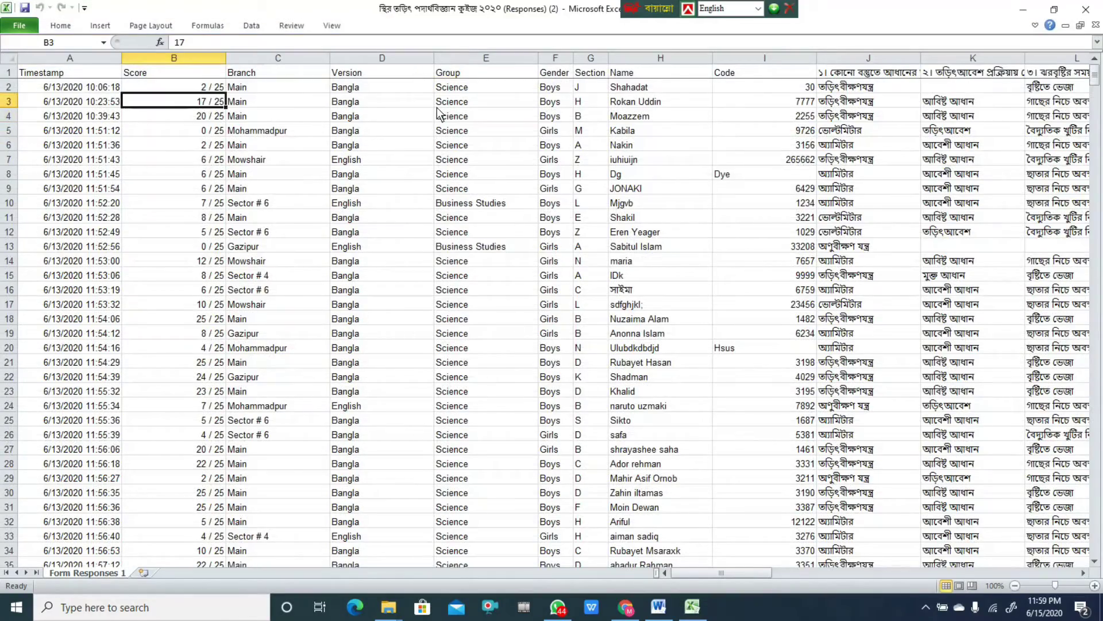
Look through the student response rows on the Form Responses 1 sheet
scroll(438, 113, down, 8)
scroll(438, 113, up, 8)
scroll(442, 171, down, 13)
scroll(442, 171, down, 10)
scroll(435, 180, up, 5)
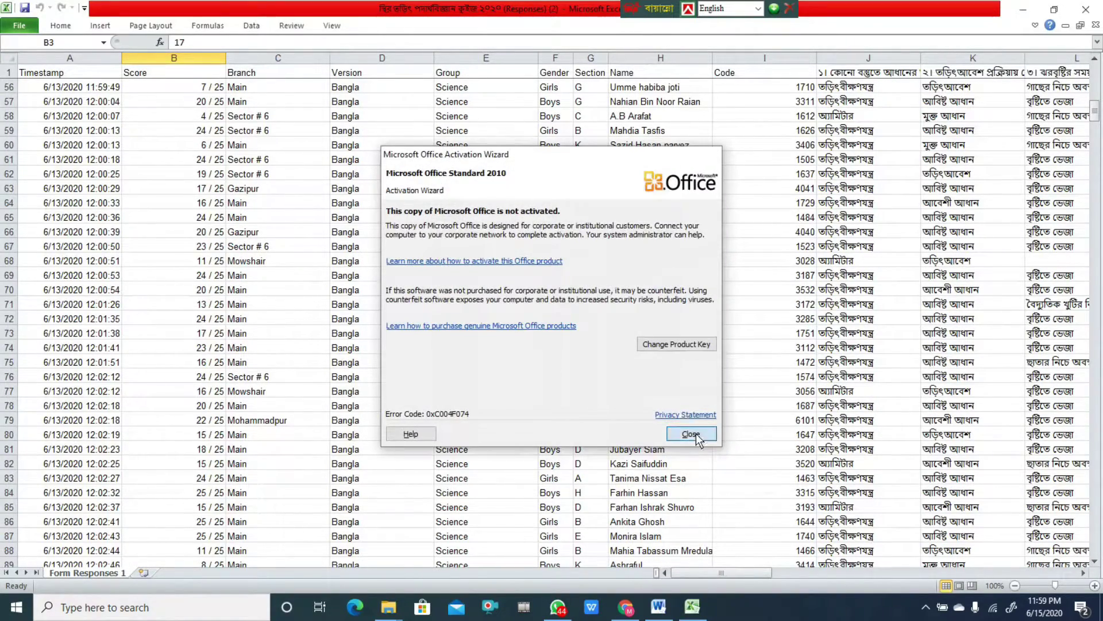
Dismiss the Office activation notice and delete the quiz question columns J through AH from the response sheet
click(692, 434)
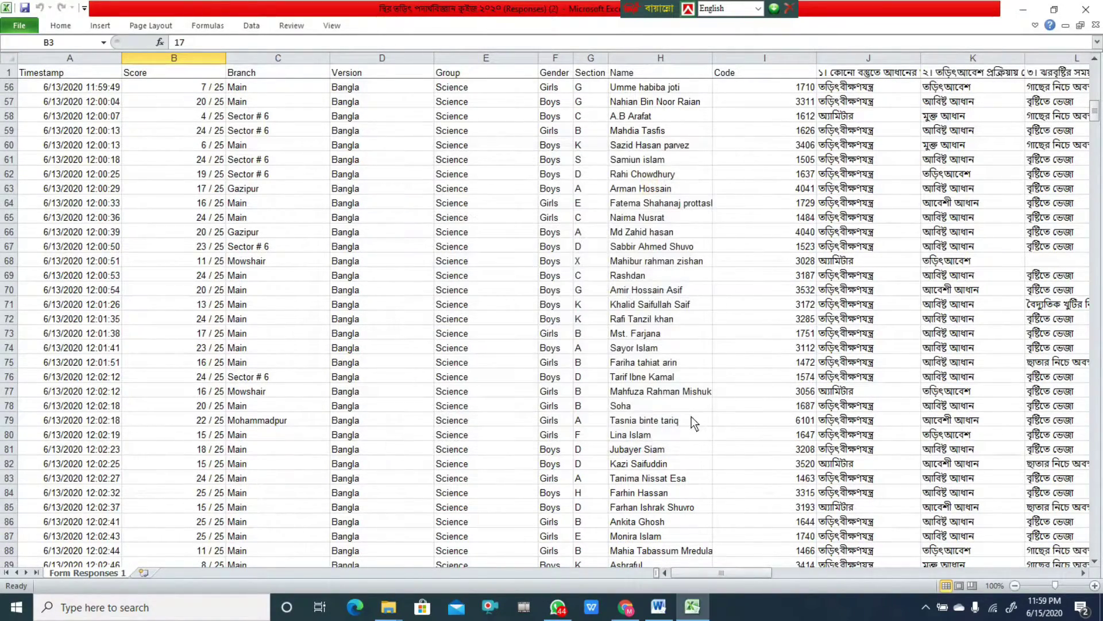
click(856, 61)
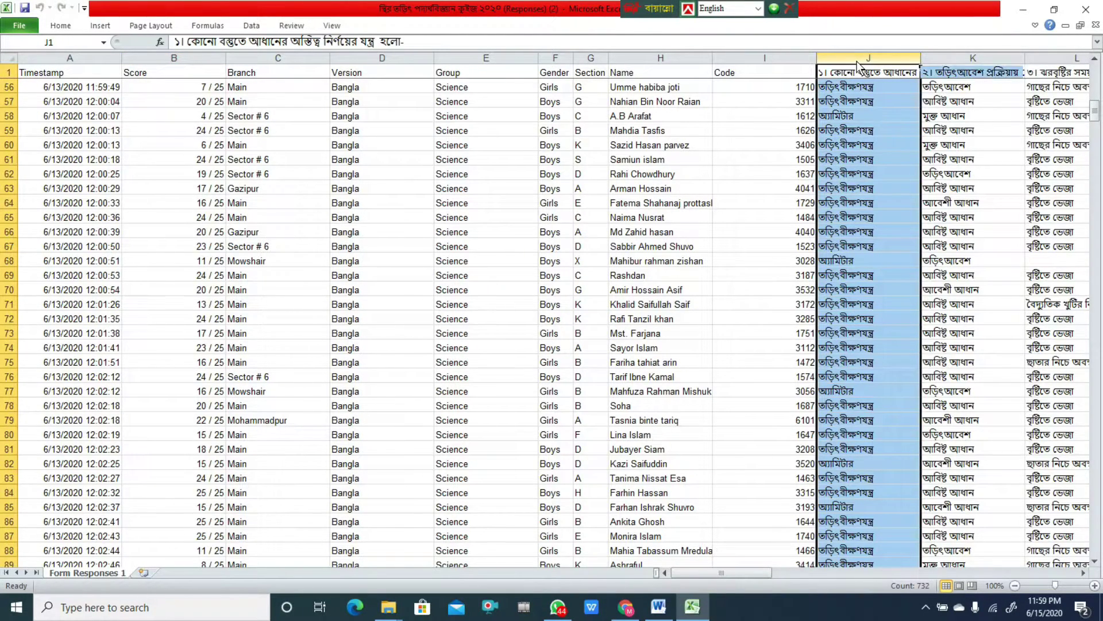
key(shift+Right)
key(shift+Right)
key(shift+Right)
key(shift+Right)
key(shift+Right)
key(shift+Right)
key(shift+Right)
key(shift+Right)
key(shift+Right)
key(shift+Right)
key(shift+Right)
key(shift+Right)
key(shift+Right)
key(shift+Right)
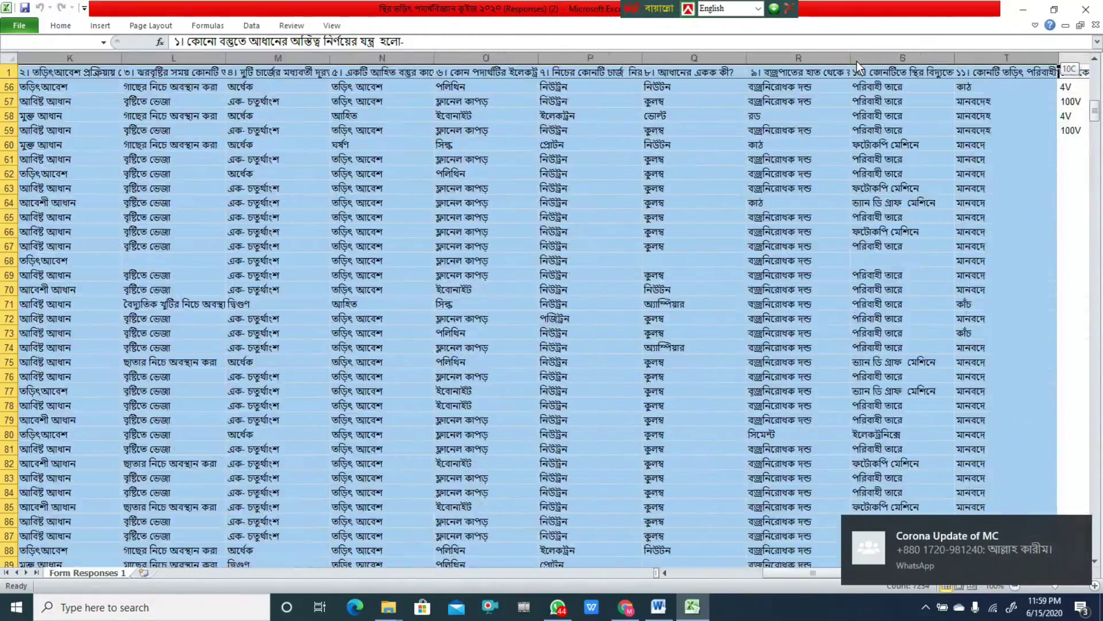
key(shift+Right)
key(shift+Right)
key(shift+Right)
key(shift+Right)
key(shift+Right)
key(shift+Right)
key(shift+Right)
key(shift+Right)
key(shift+Right)
key(shift+Right)
key(shift+Right)
key(shift+Right)
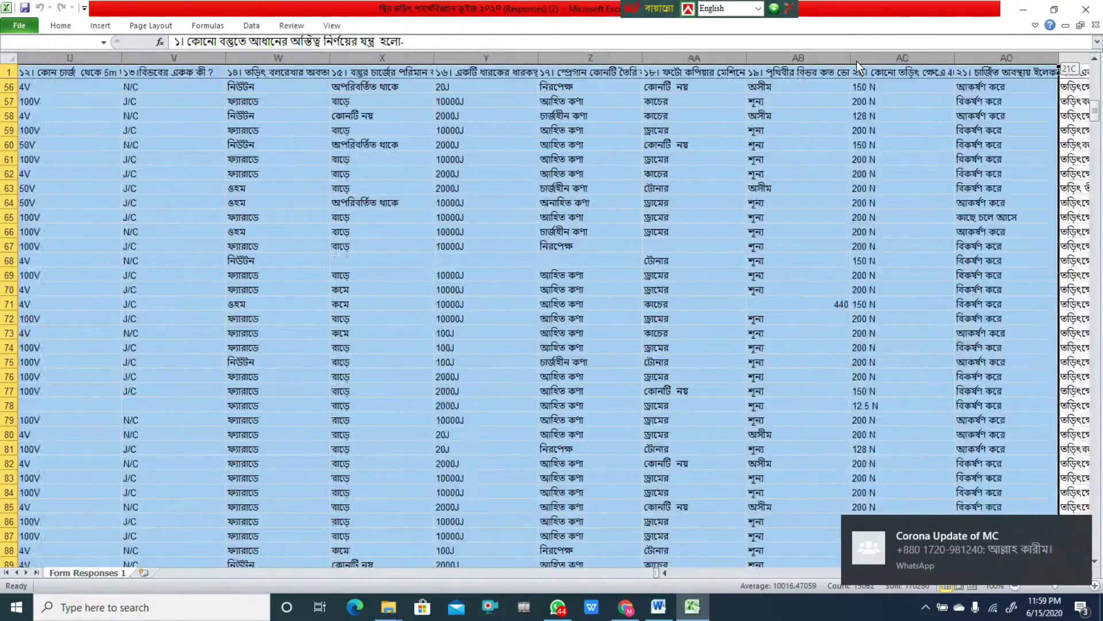
key(shift+Right)
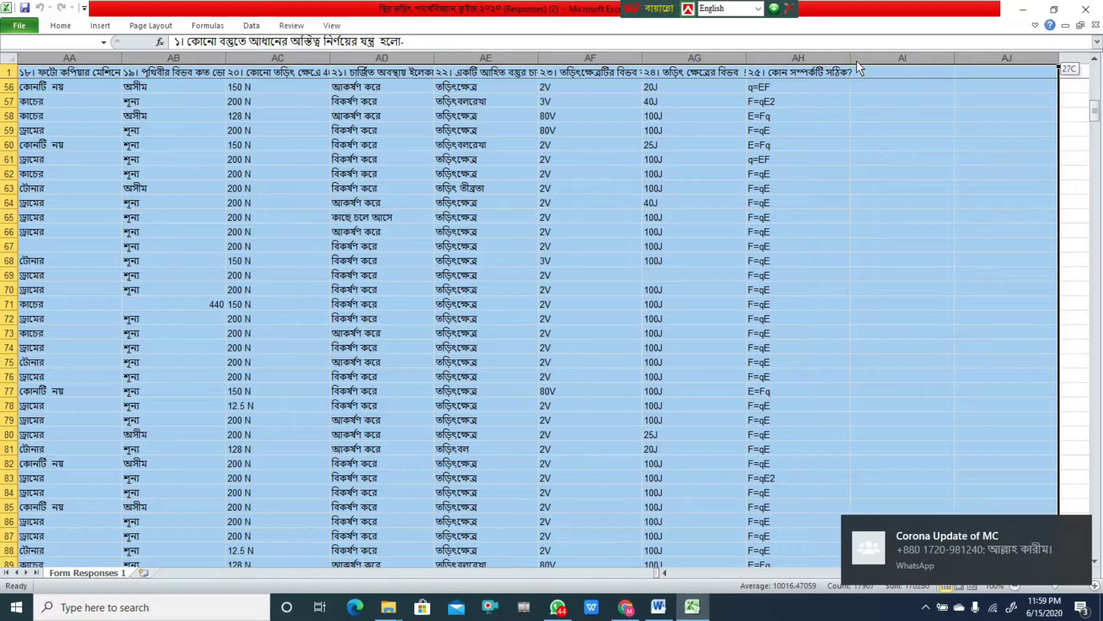
key(shift+Left)
key(shift+Left)
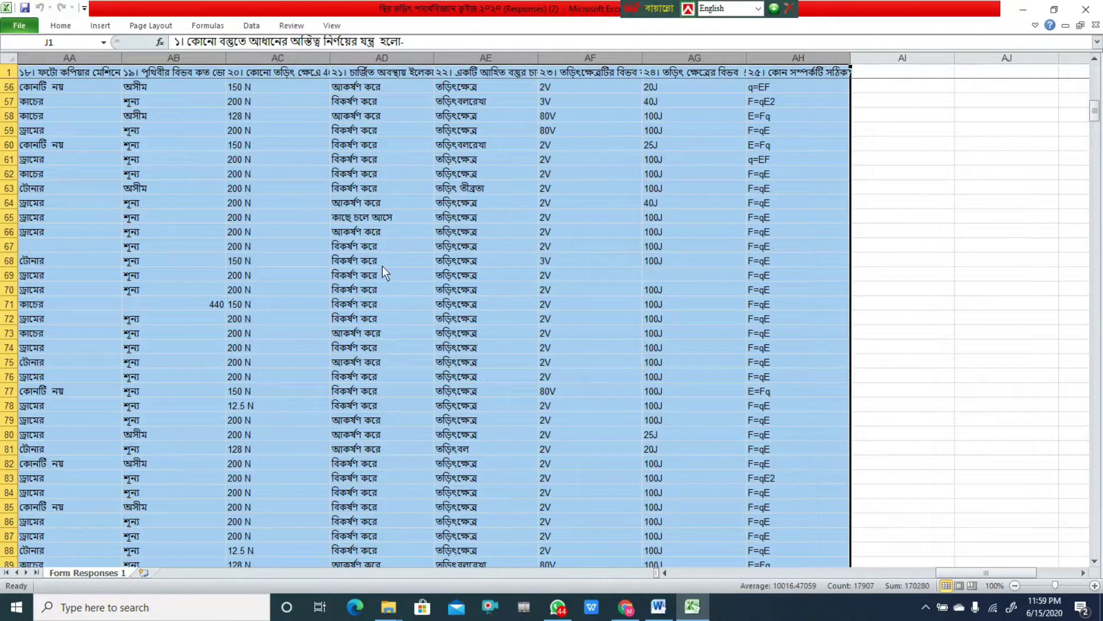
right_click(388, 160)
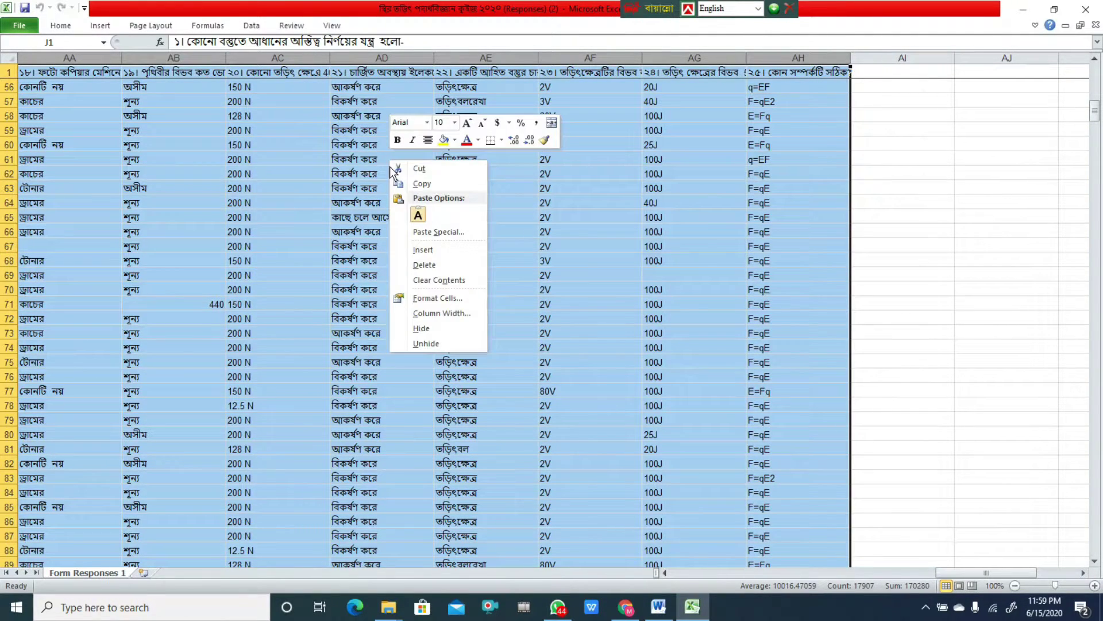
click(434, 265)
click(789, 204)
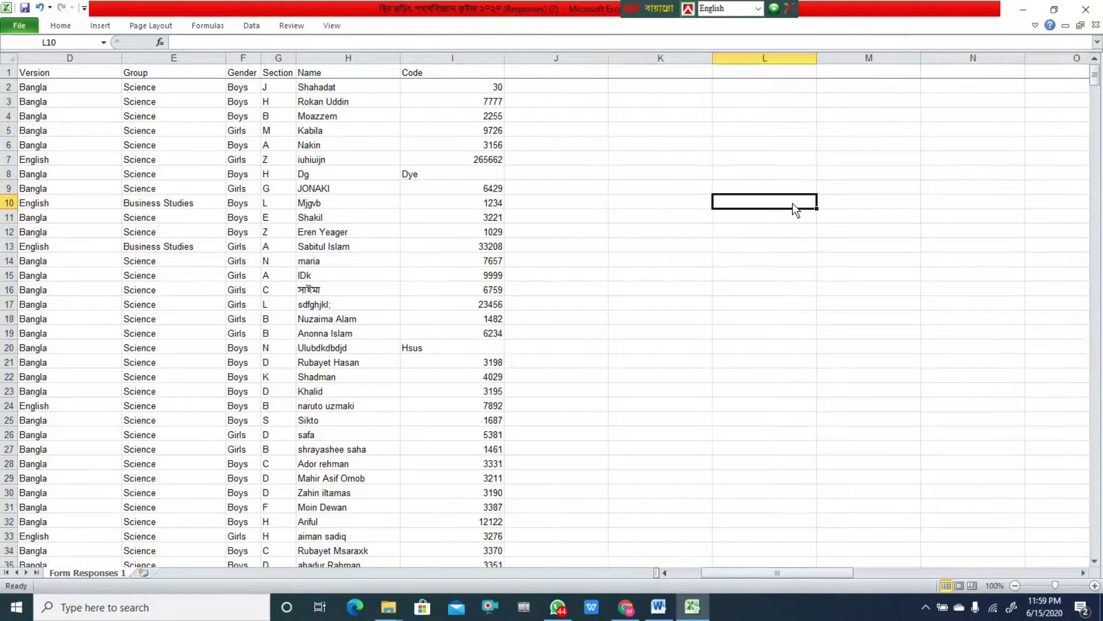
Autofit the widths of the Score, Branch, Version, Group and Code columns to their contents
drag(834, 575, 793, 571)
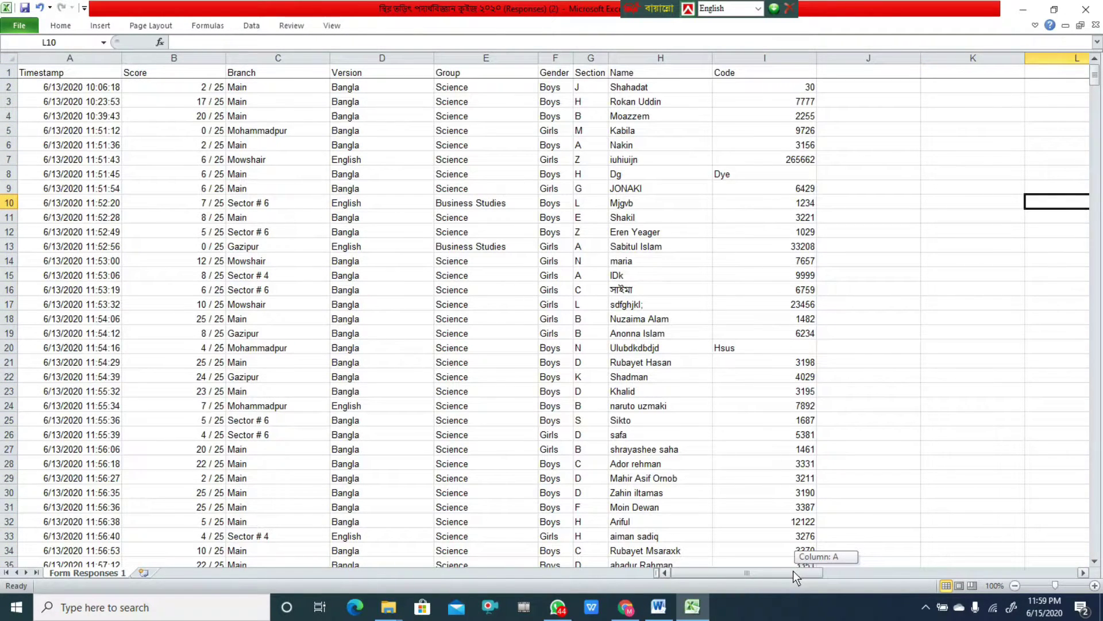
double_click(226, 58)
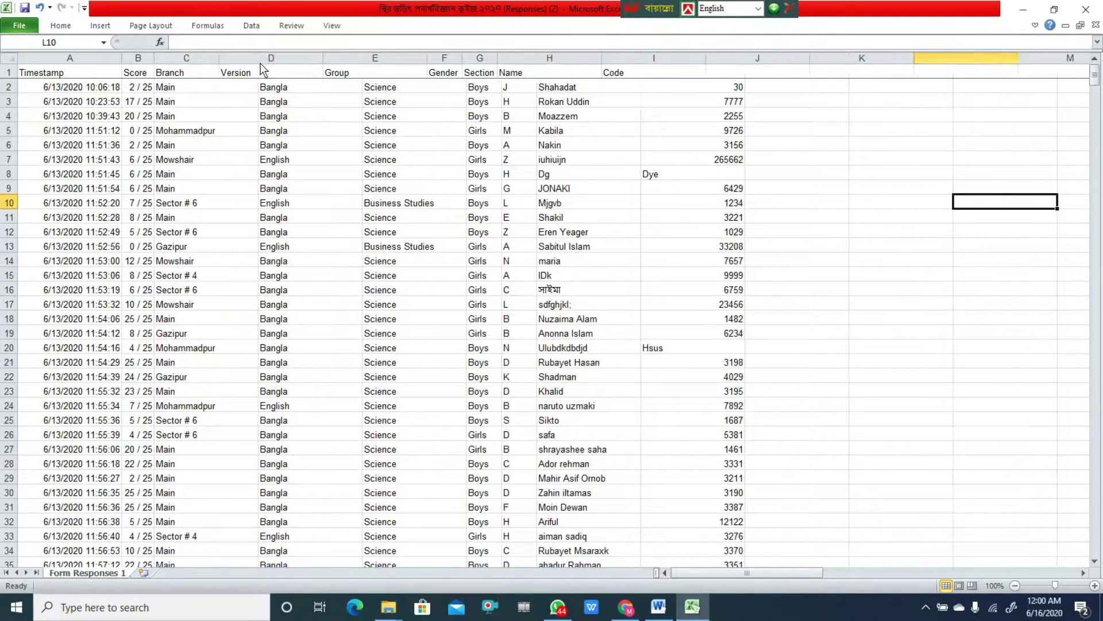
double_click(259, 60)
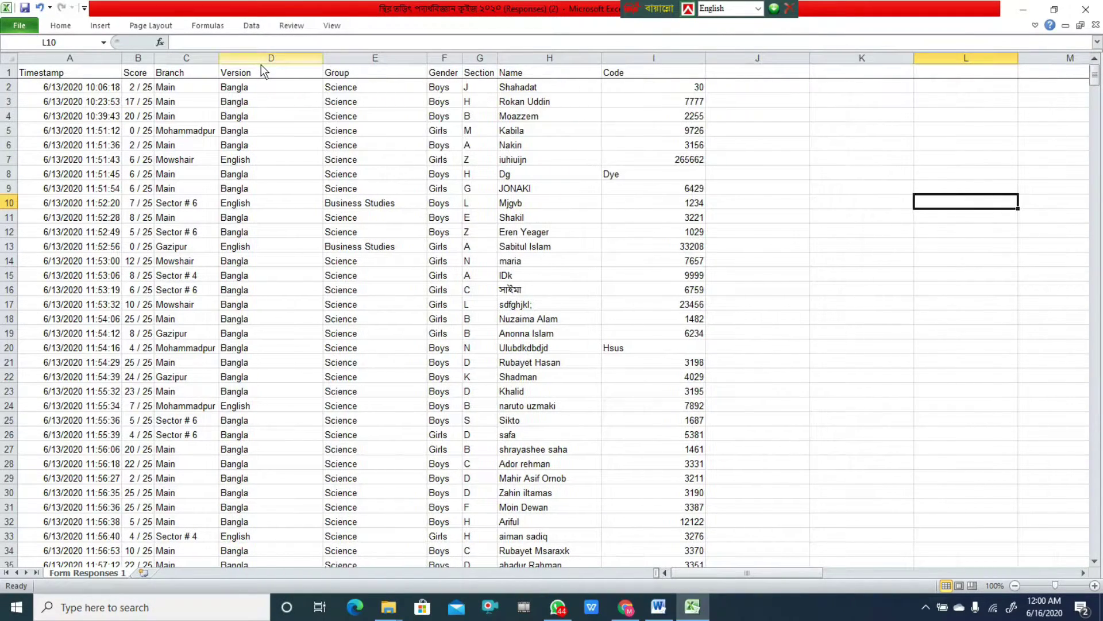
double_click(323, 60)
double_click(360, 63)
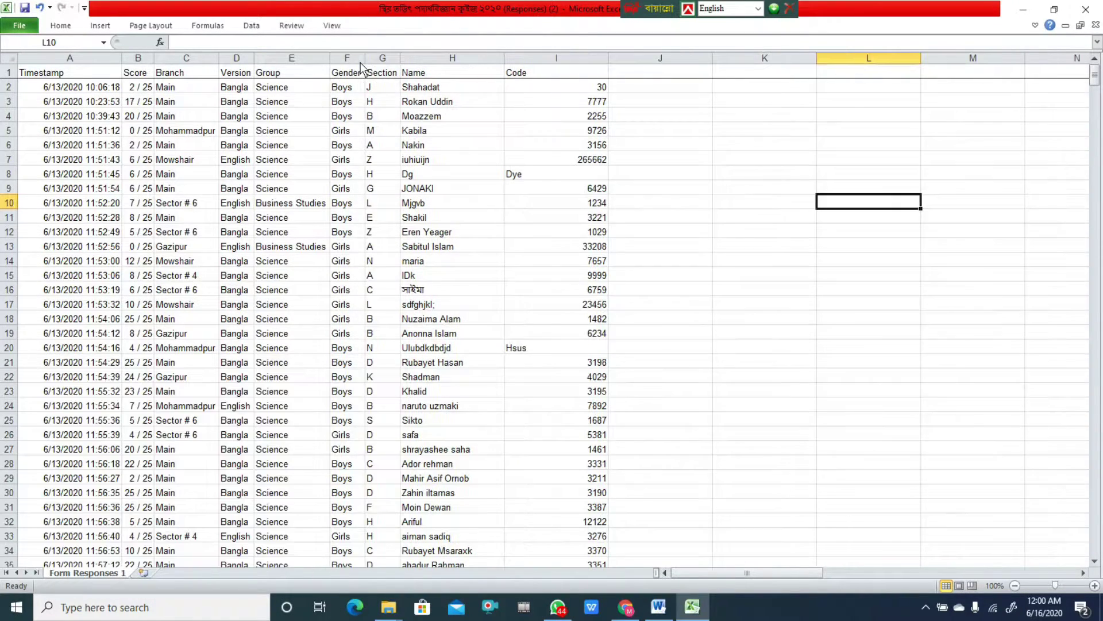
double_click(609, 61)
Look down the Timestamp column of the response rows to locate the submissions made around 12:17:00 PM on 6/13/2020
scroll(408, 195, down, 5)
scroll(408, 195, up, 5)
scroll(439, 155, down, 7)
scroll(440, 157, up, 7)
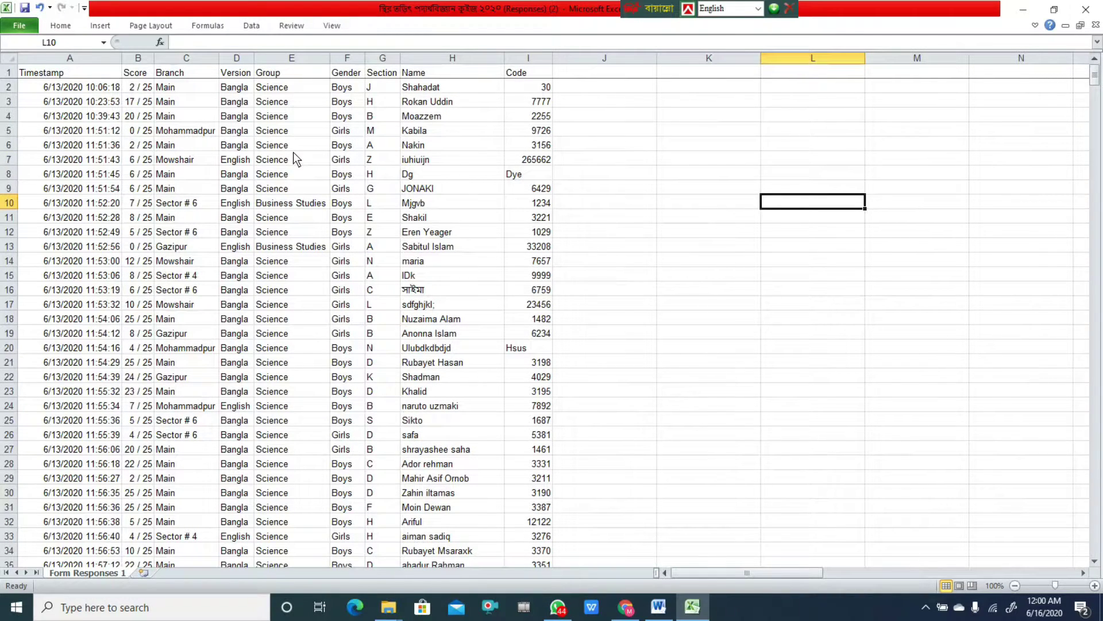
scroll(293, 152, down, 8)
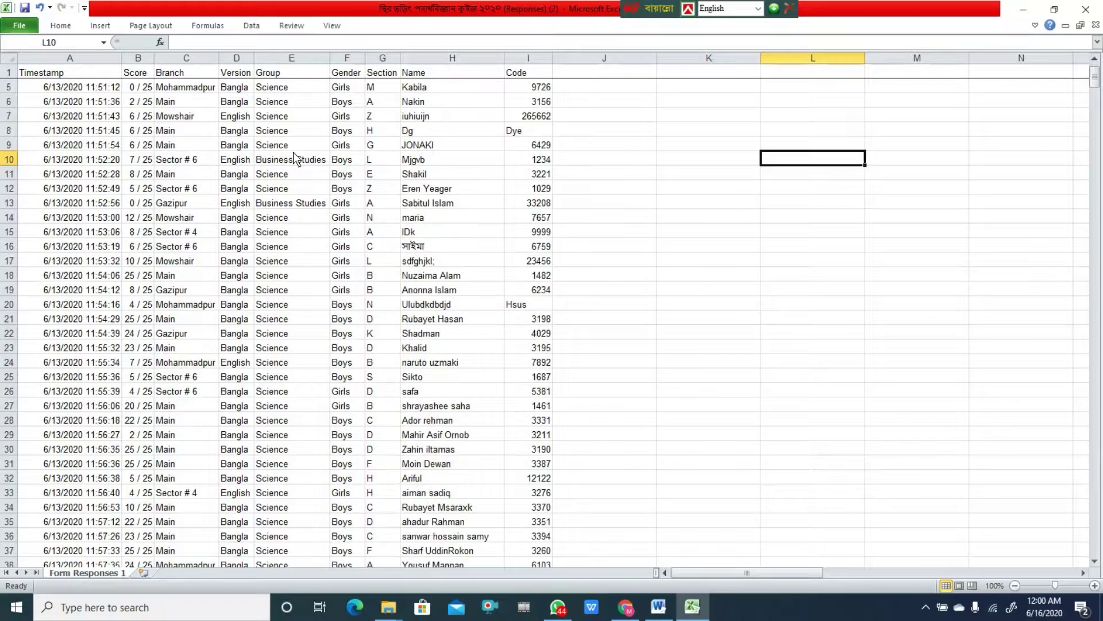
scroll(293, 159, down, 8)
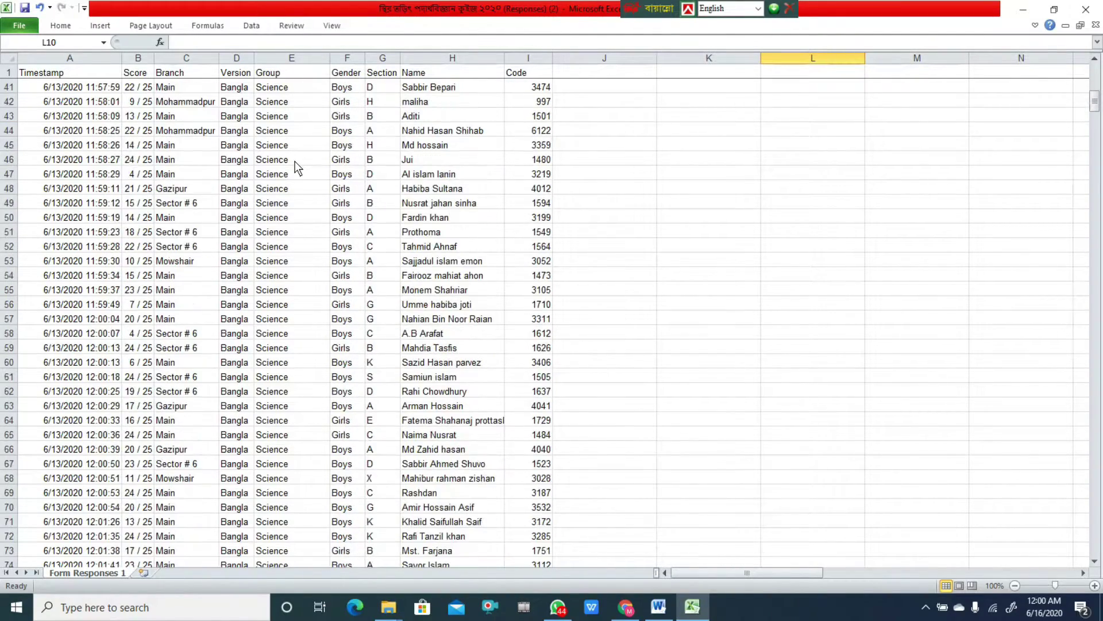
scroll(295, 161, down, 5)
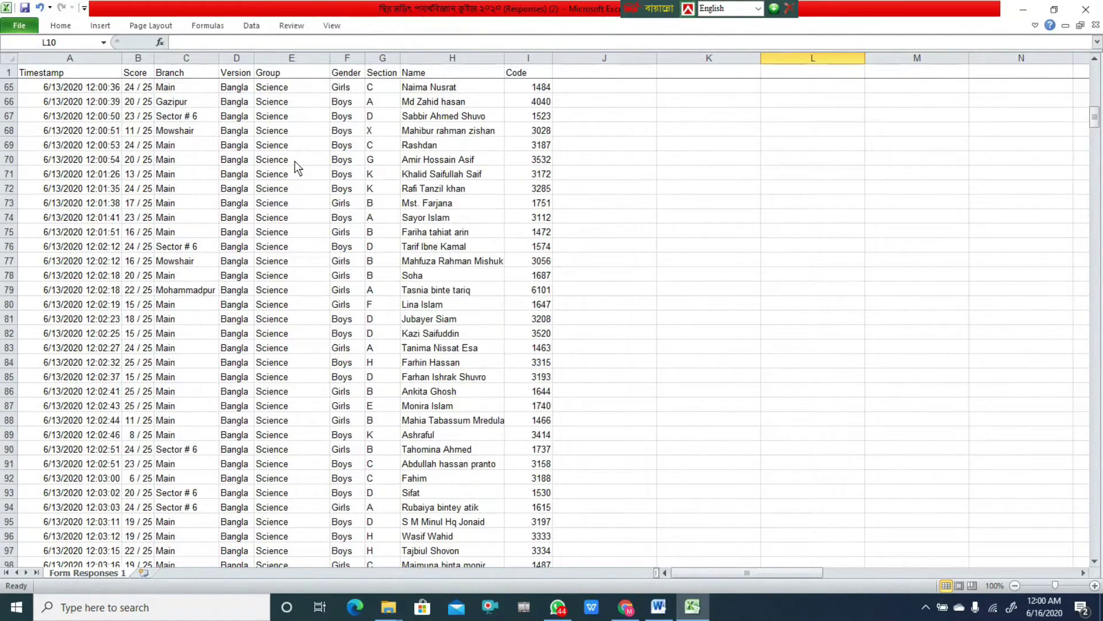
scroll(295, 161, down, 5)
scroll(294, 161, down, 13)
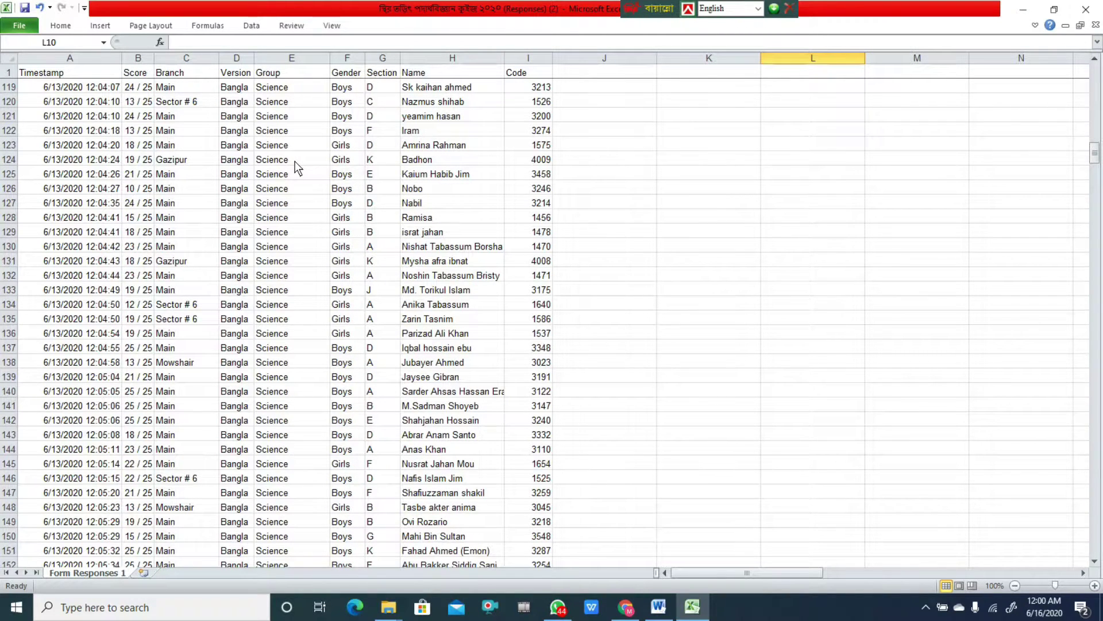
click(102, 290)
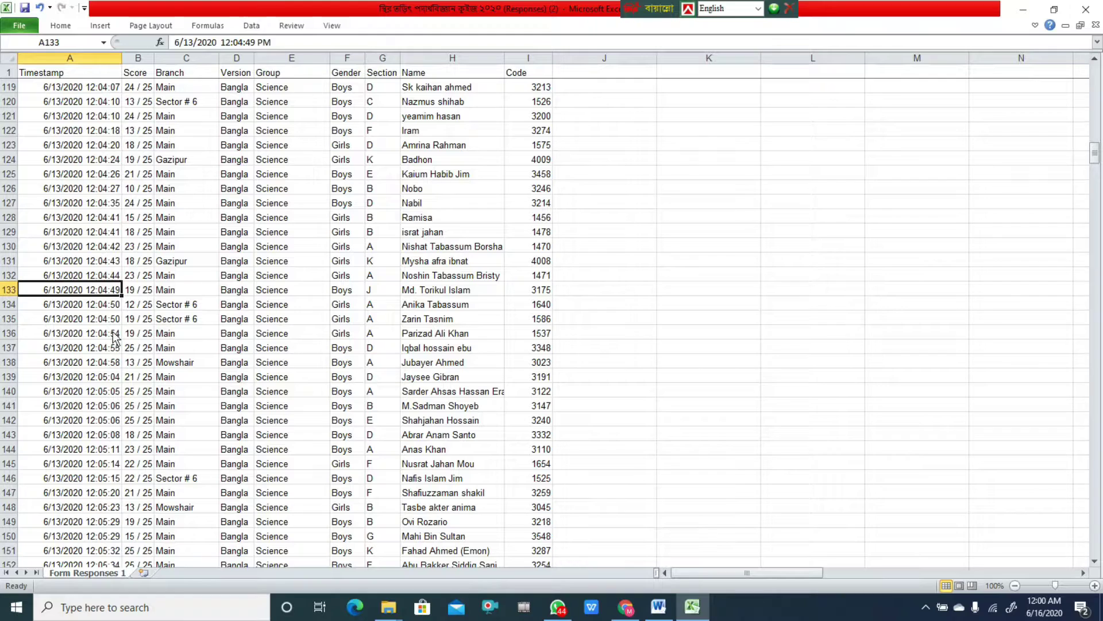
scroll(202, 290, down, 11)
scroll(207, 305, down, 4)
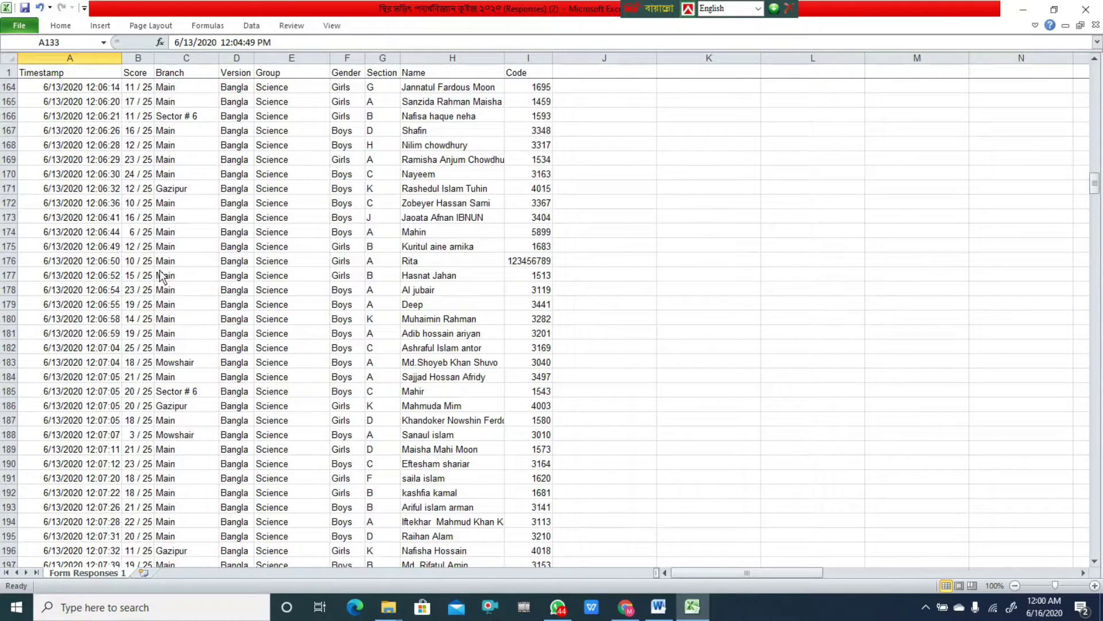
scroll(141, 267, down, 2)
scroll(141, 267, down, 4)
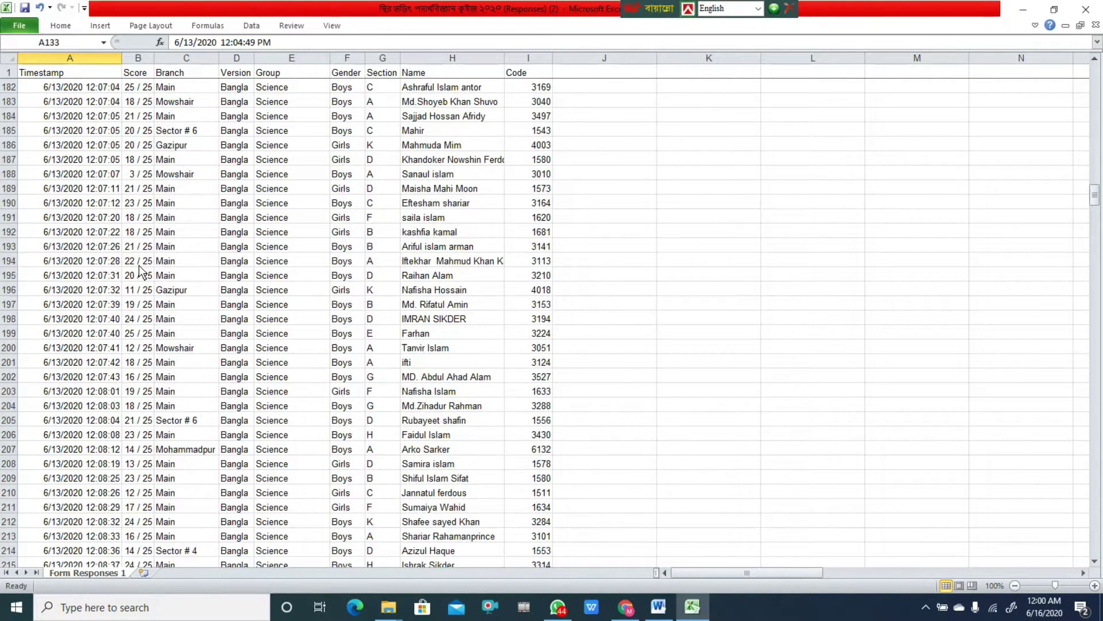
scroll(172, 250, up, 1)
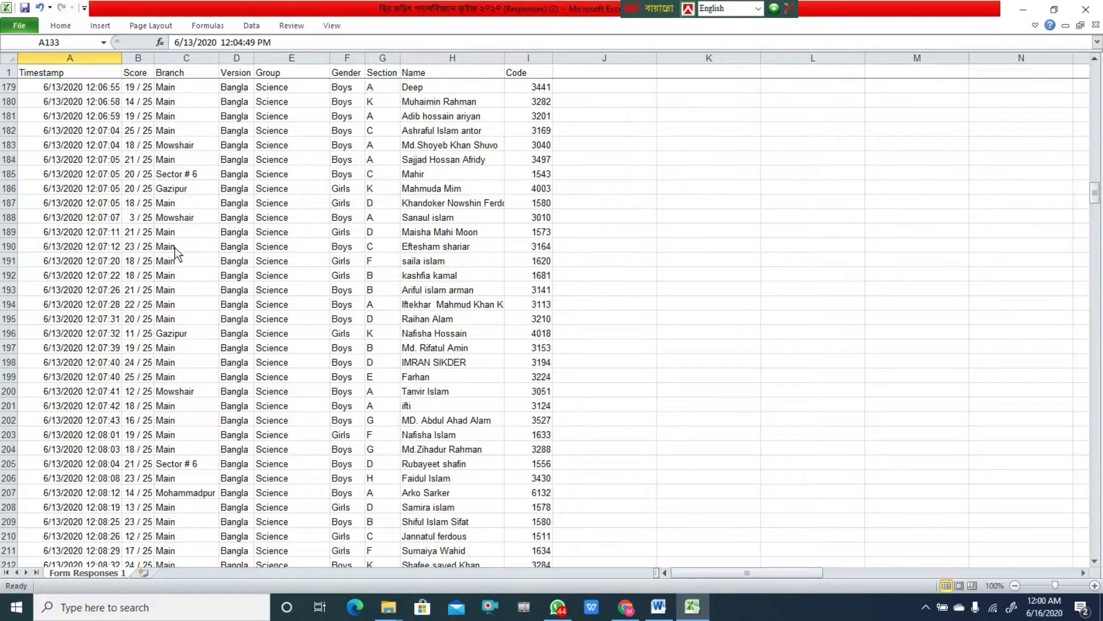
scroll(175, 247, down, 9)
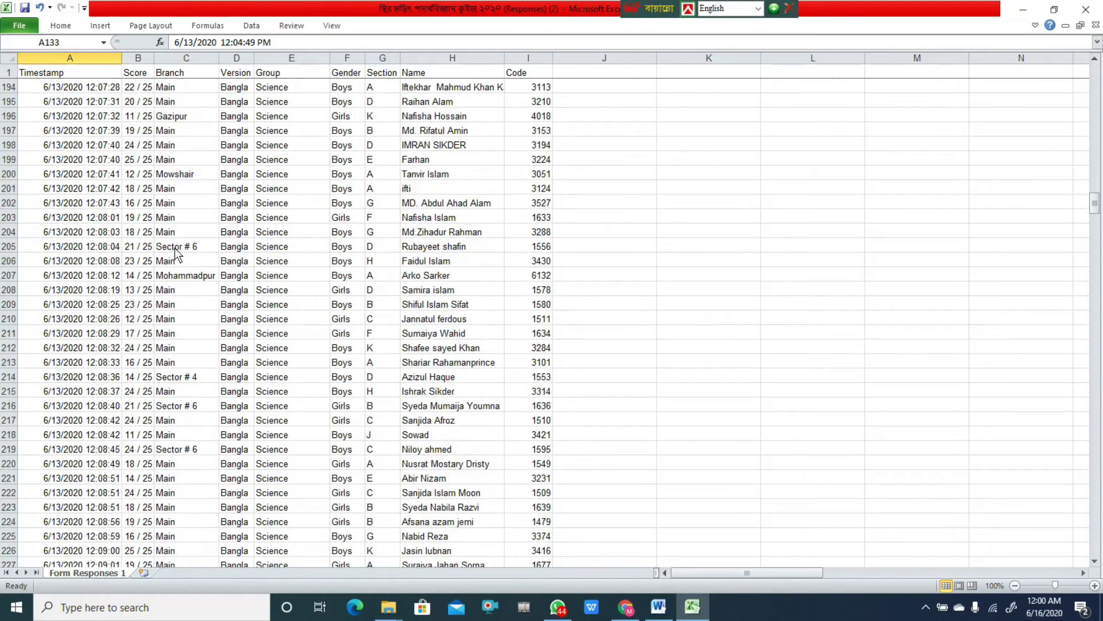
scroll(175, 247, down, 18)
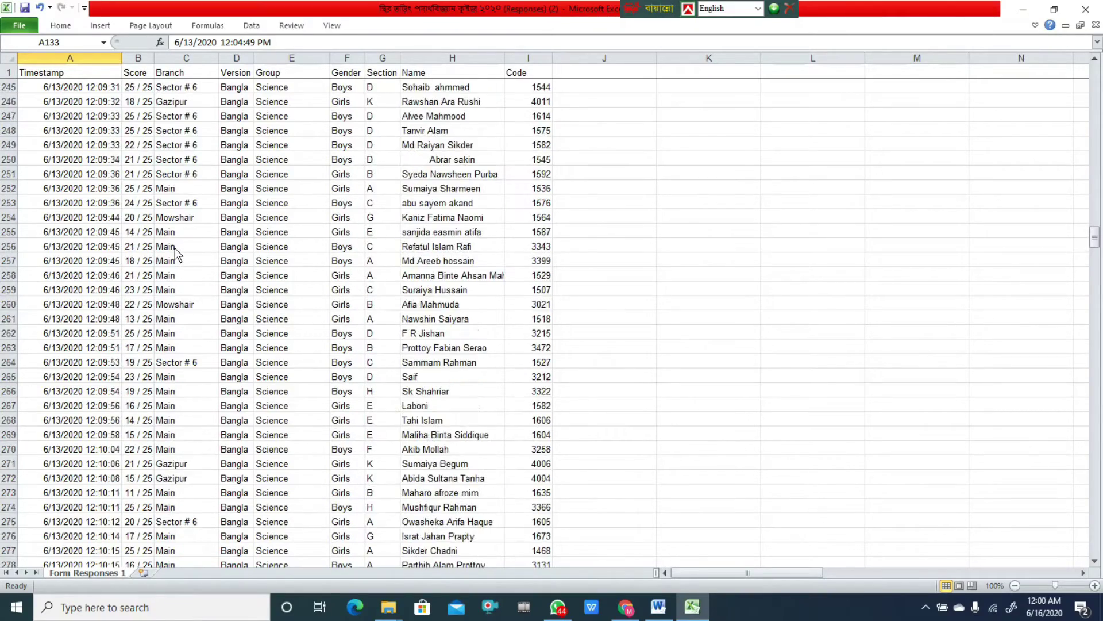
scroll(174, 247, down, 20)
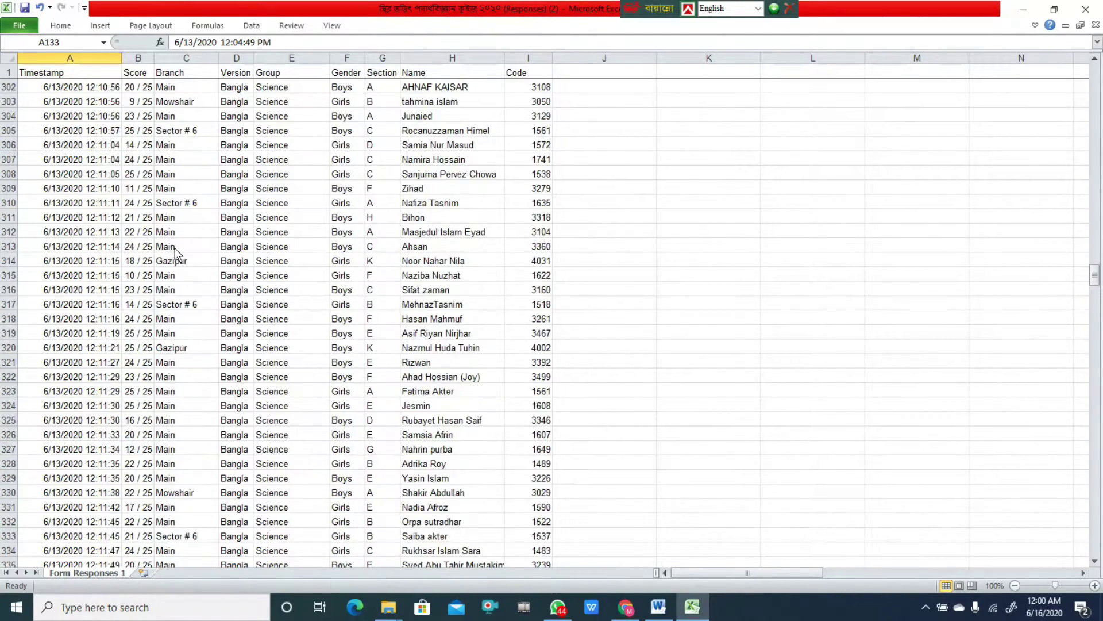
scroll(175, 248, down, 6)
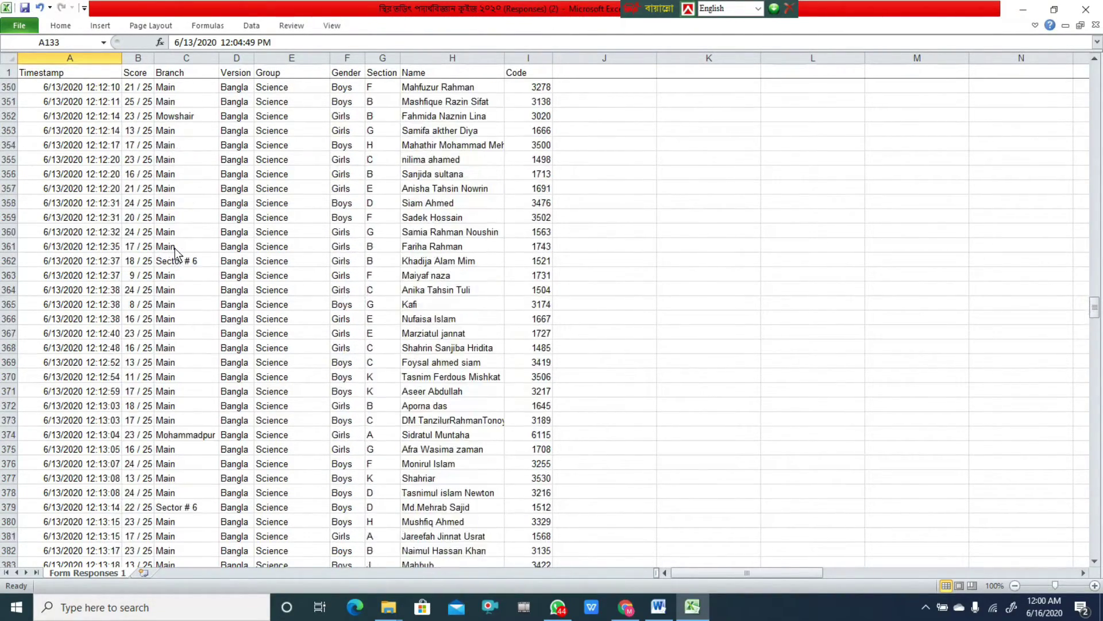
scroll(175, 247, down, 20)
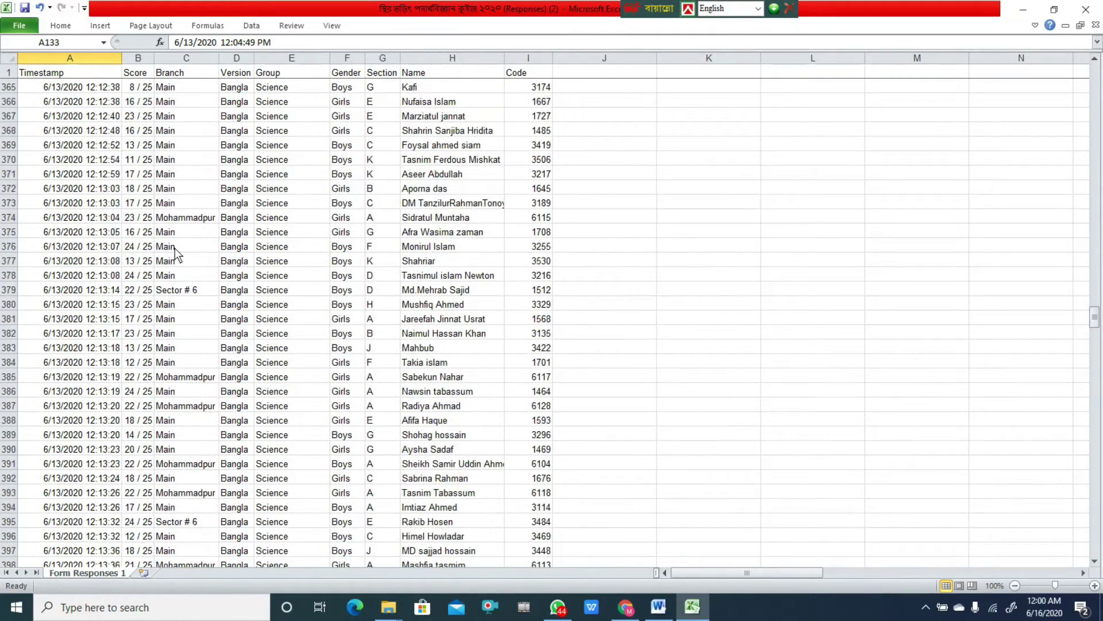
scroll(174, 247, down, 20)
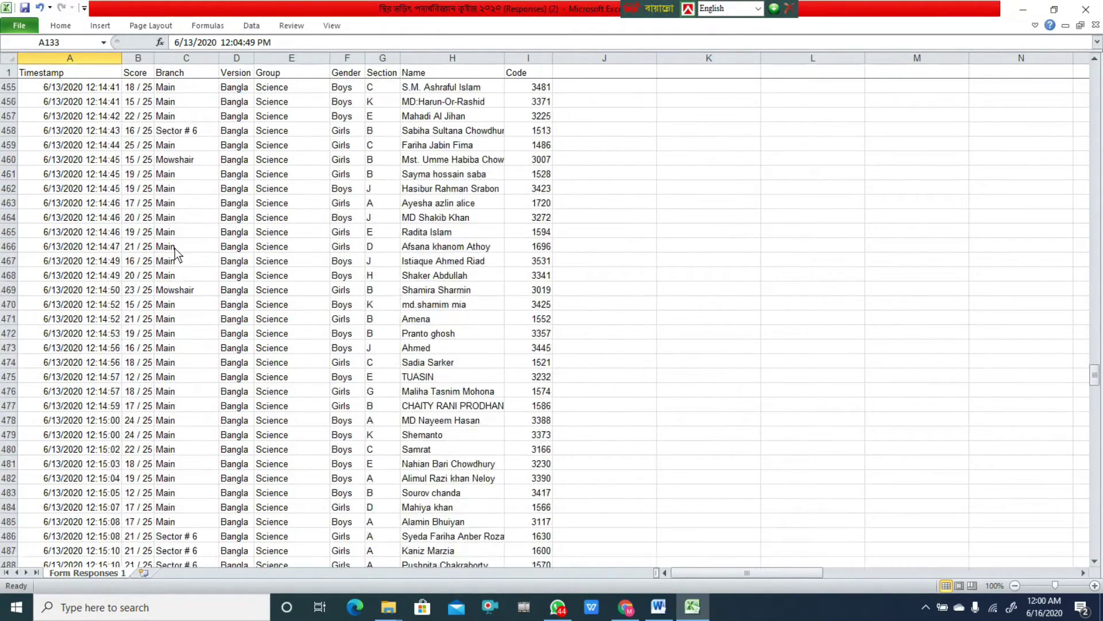
scroll(174, 247, down, 12)
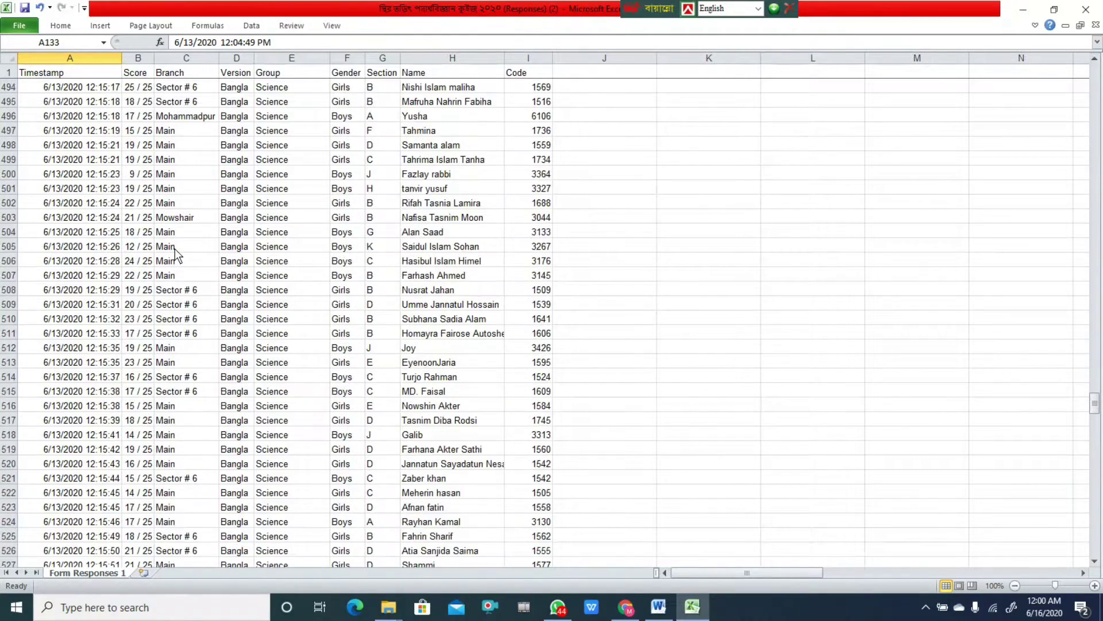
scroll(175, 252, down, 3)
scroll(176, 253, down, 1)
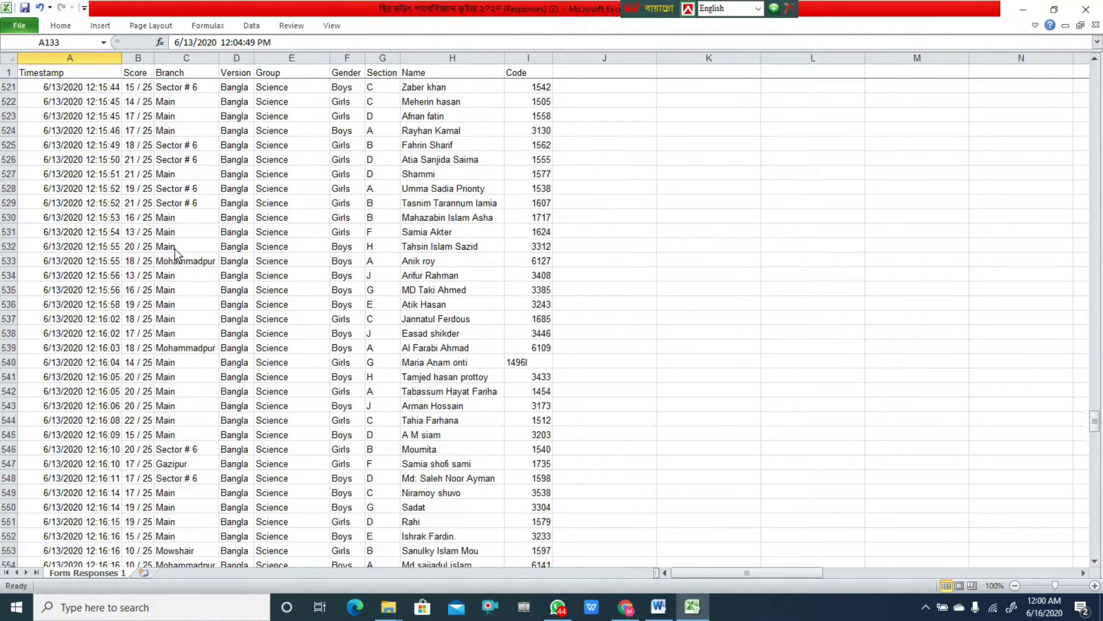
scroll(130, 313, down, 3)
scroll(132, 312, down, 13)
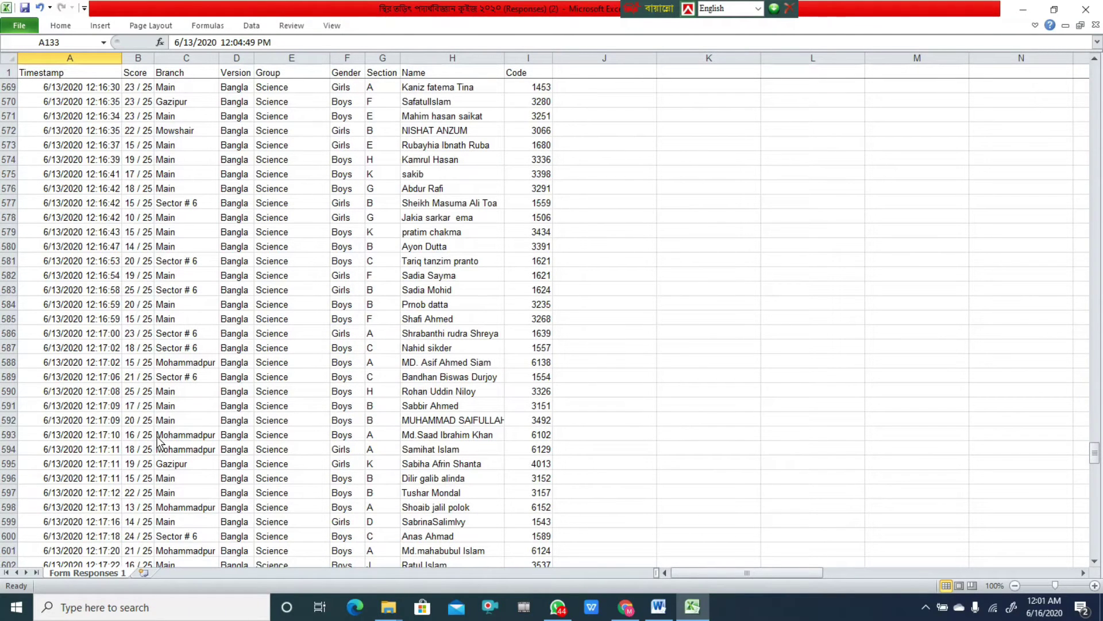
click(111, 346)
click(115, 319)
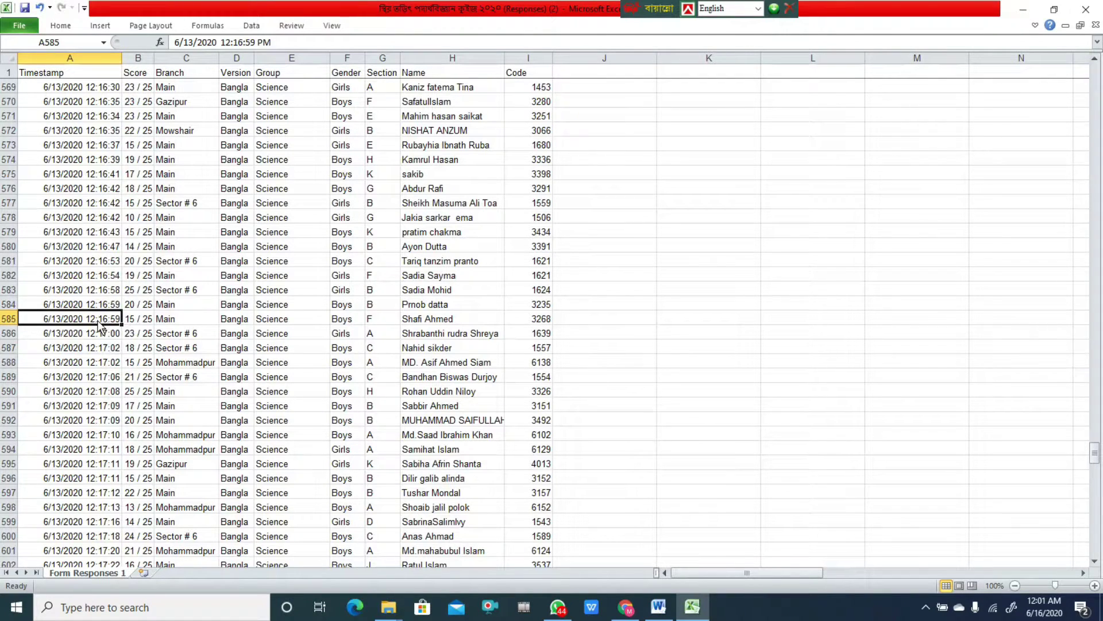
Format all response rows from 586 through 738 with red, bold text
click(11, 334)
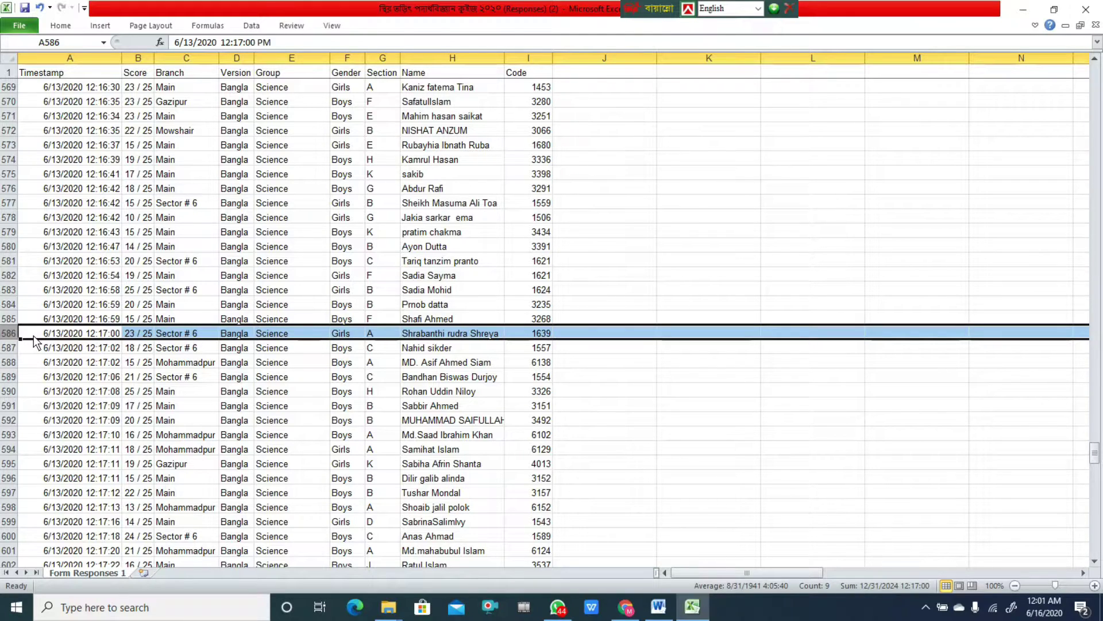
mouse_move(34, 335)
mouse_down()
mouse_move(33, 560)
mouse_move(33, 336)
mouse_up()
drag(33, 335, 33, 335)
click(60, 26)
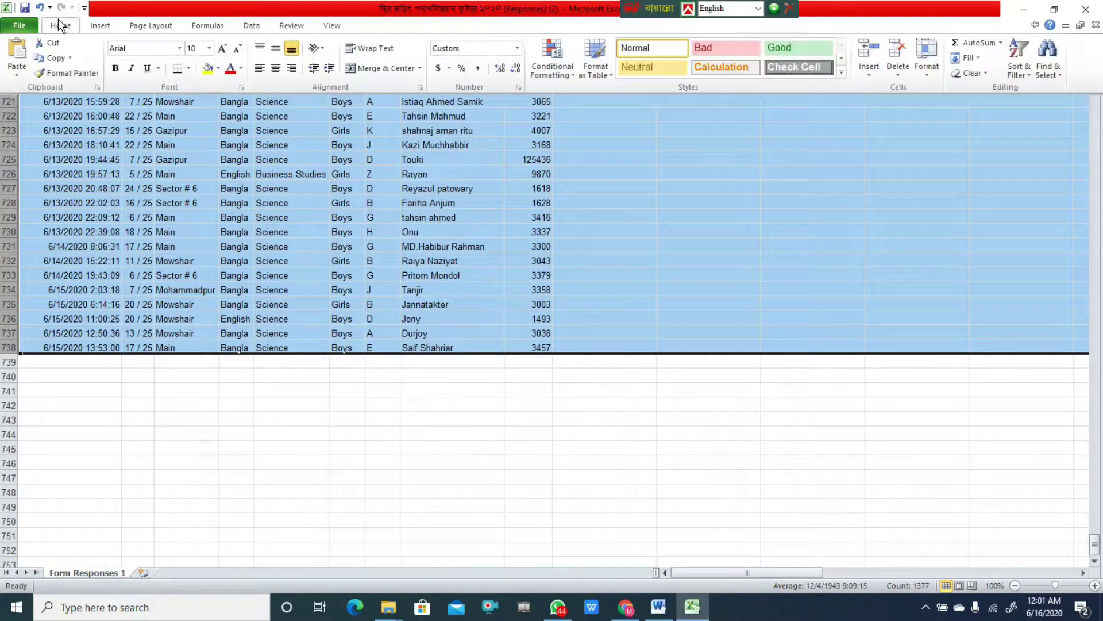
click(229, 68)
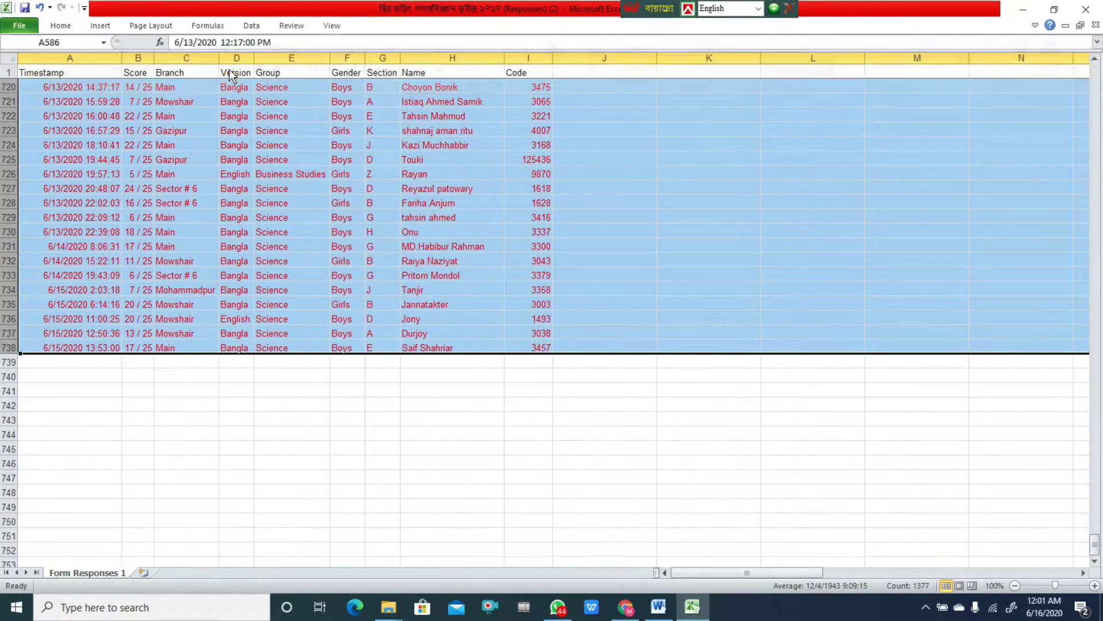
click(60, 25)
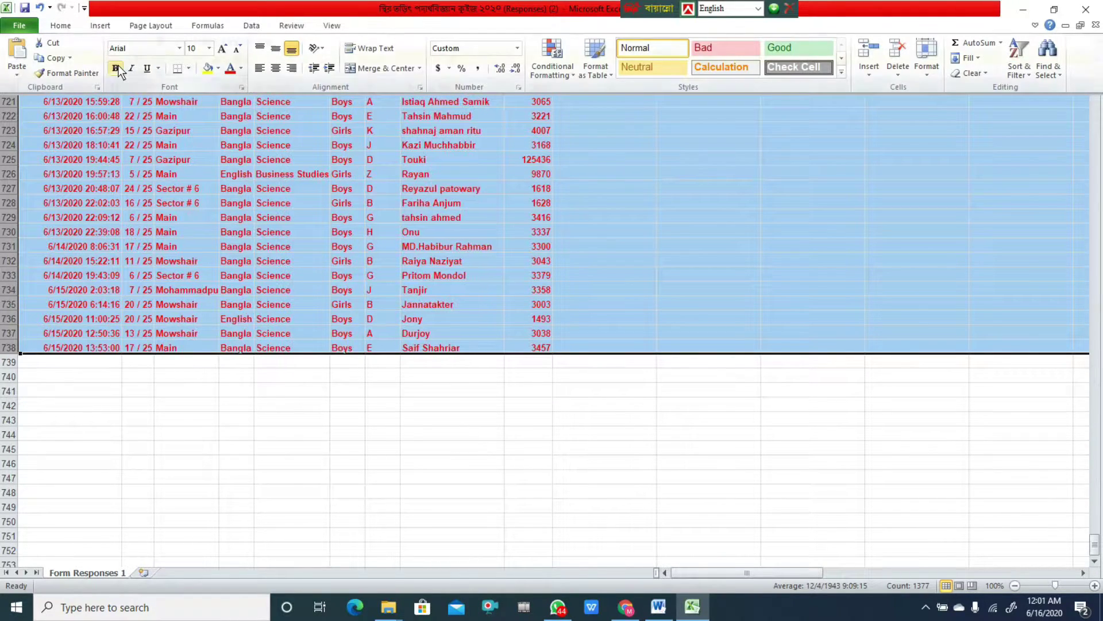
Bold the selected red rows 586 through 738 and look back up through the response rows above them
click(117, 67)
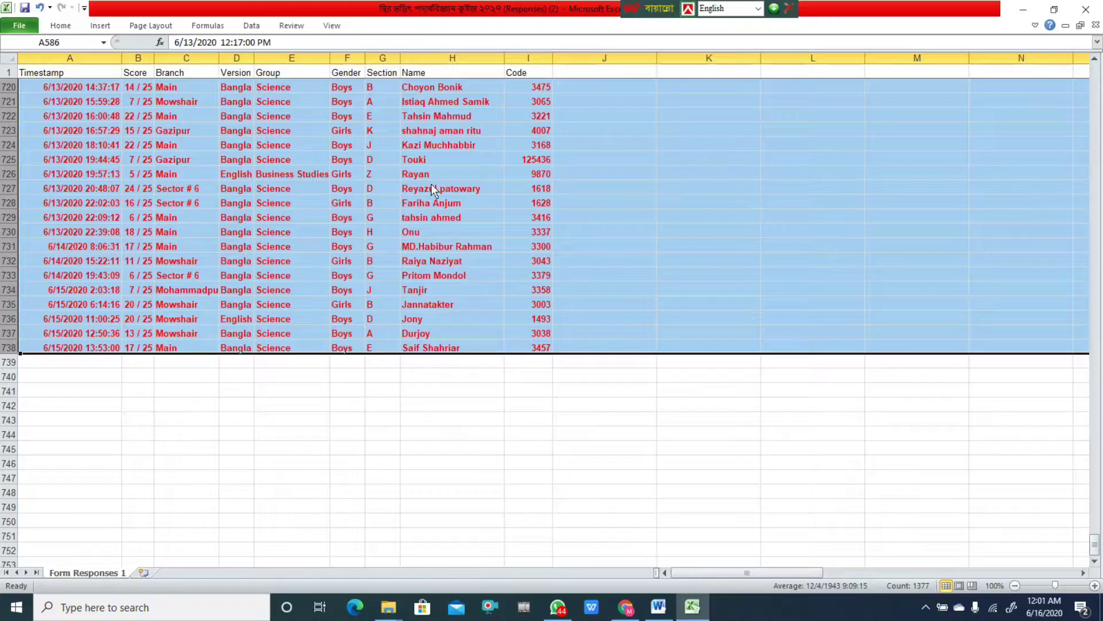
scroll(461, 233, up, 5)
scroll(460, 229, up, 20)
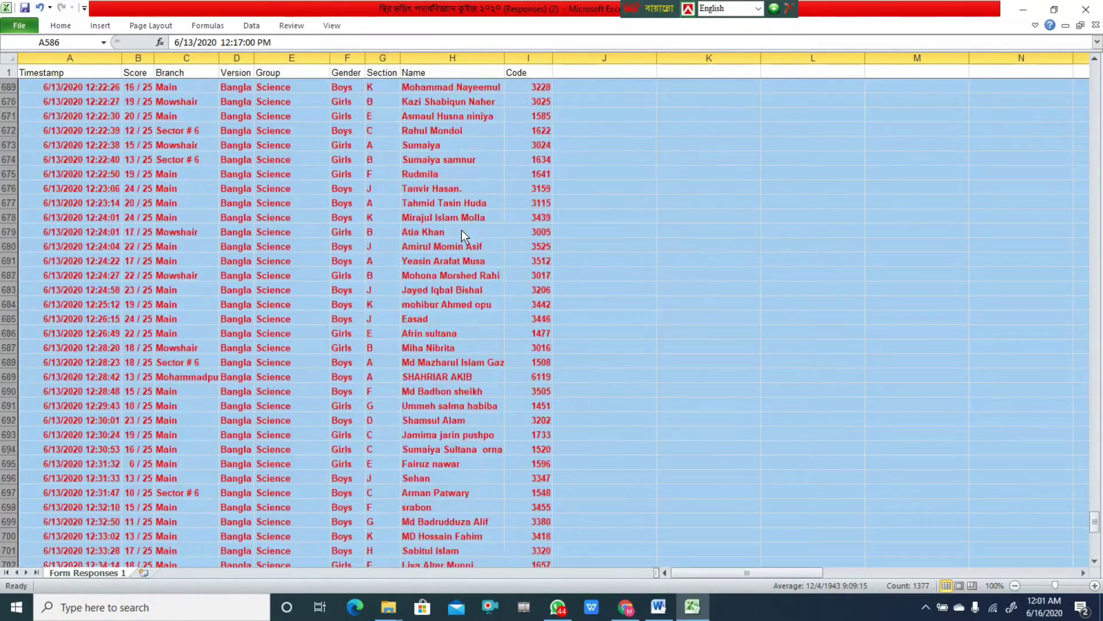
scroll(463, 230, up, 14)
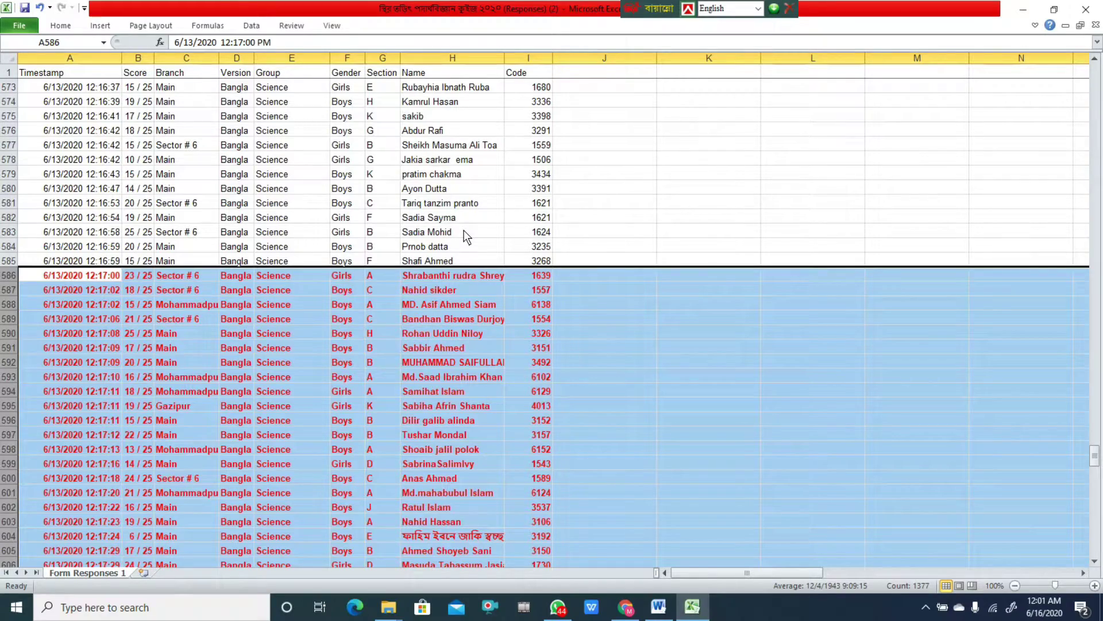
scroll(464, 230, up, 20)
scroll(470, 232, up, 20)
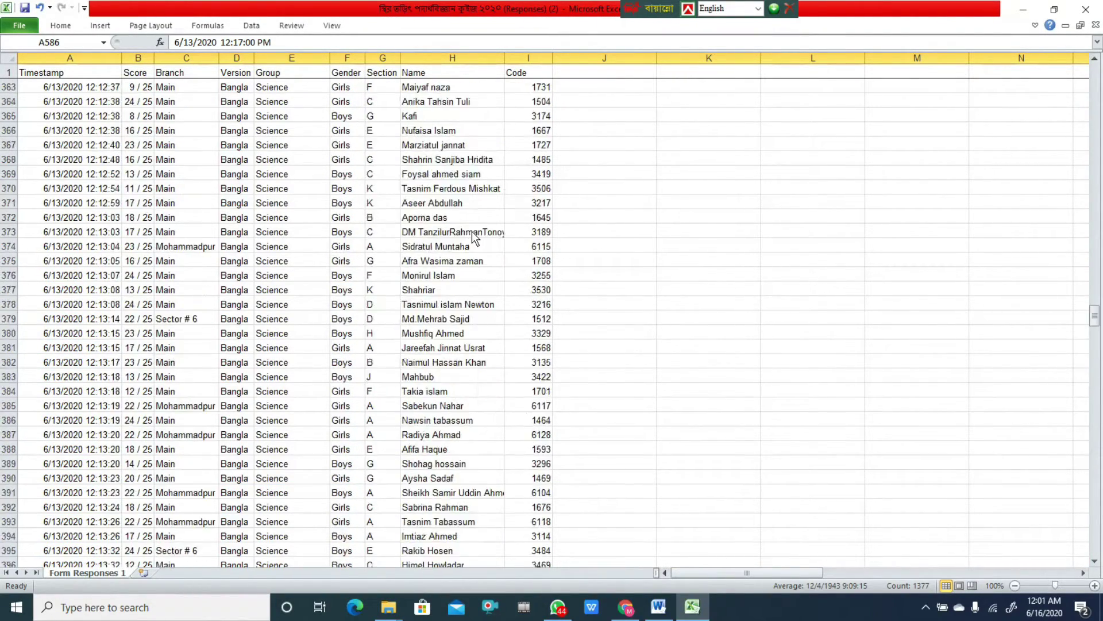
scroll(471, 231, up, 7)
scroll(374, 185, up, 6)
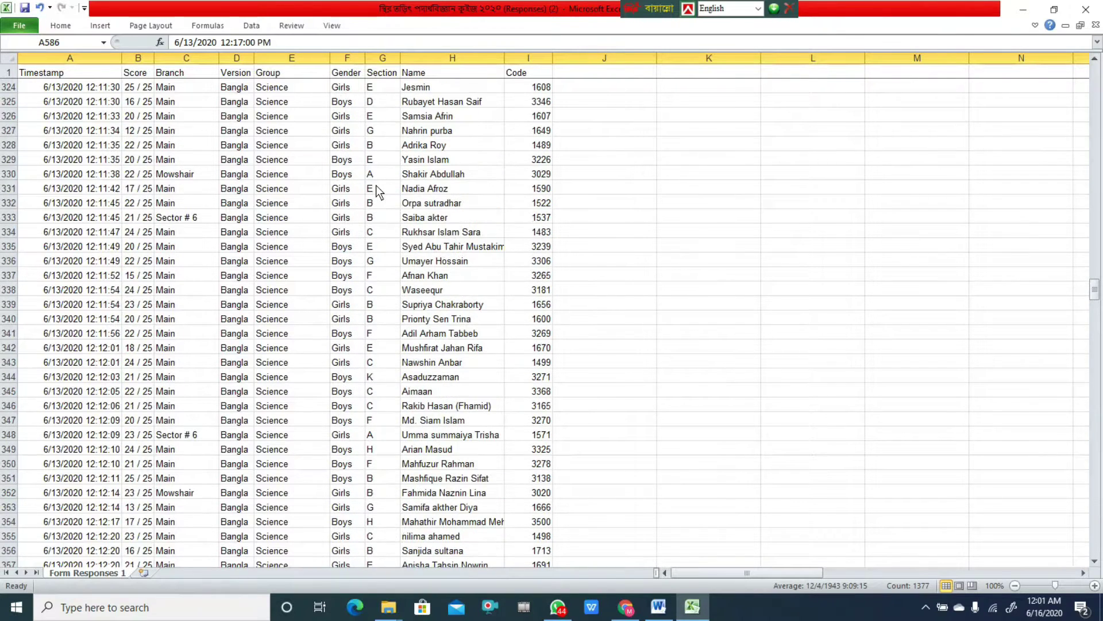
scroll(375, 185, up, 6)
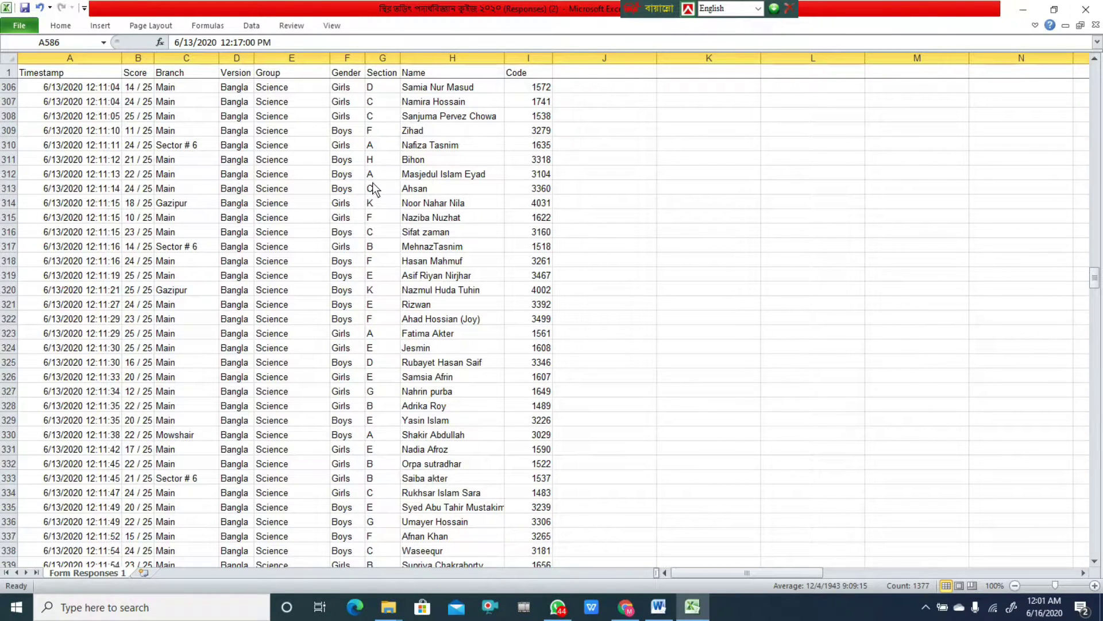
Apply all borders to the whole response table, from the Timestamp header in A1 through I738
click(107, 58)
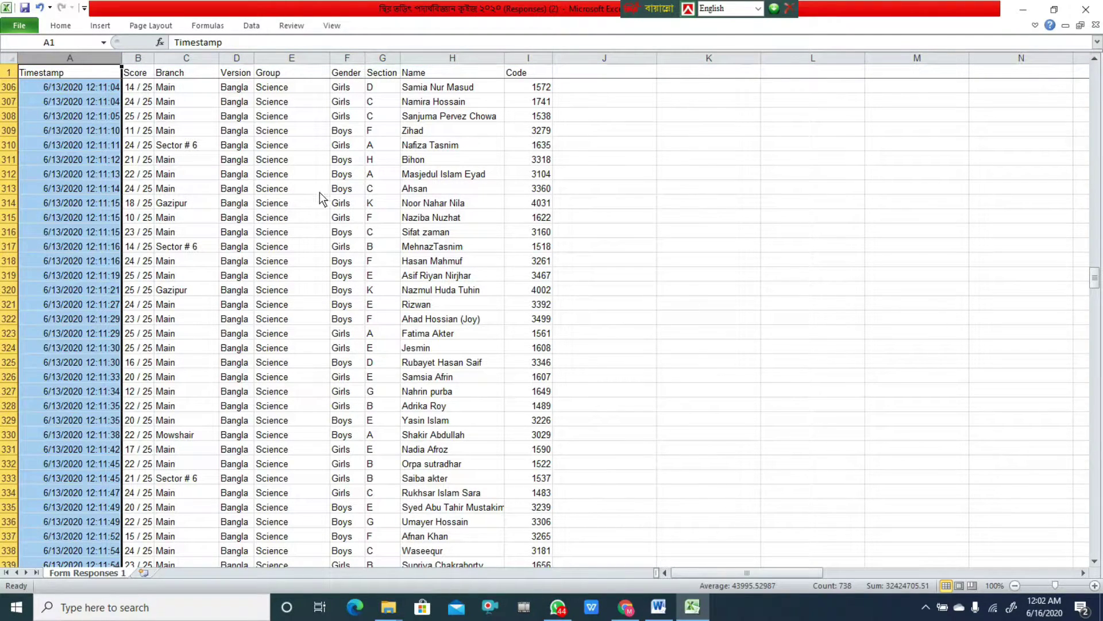
scroll(317, 196, up, 20)
scroll(341, 218, up, 20)
scroll(339, 211, up, 20)
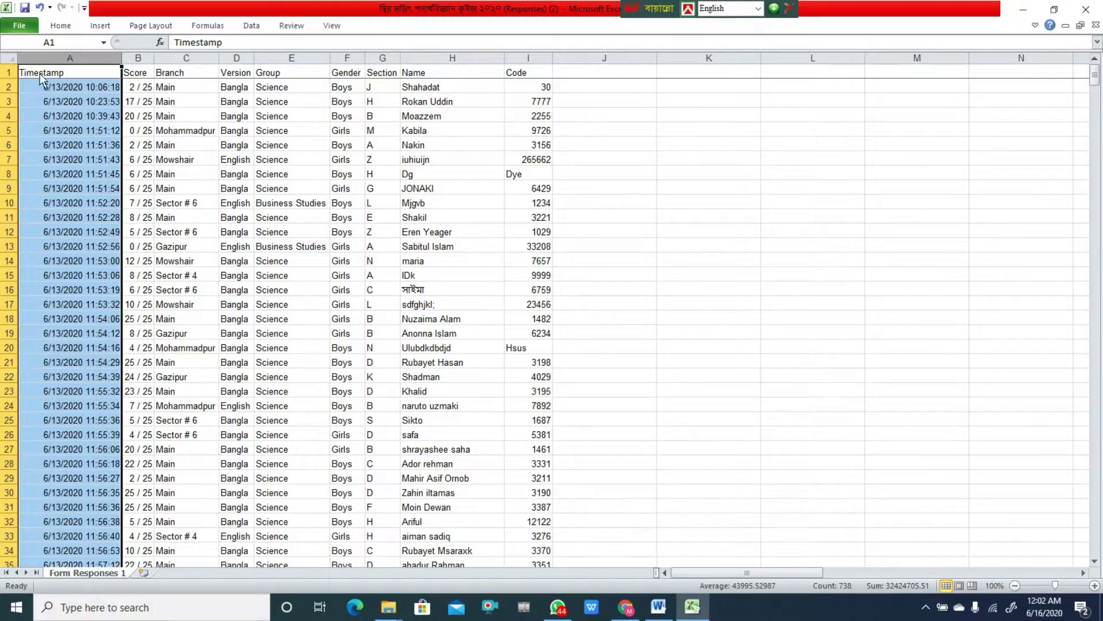
drag(40, 76, 523, 368)
click(69, 26)
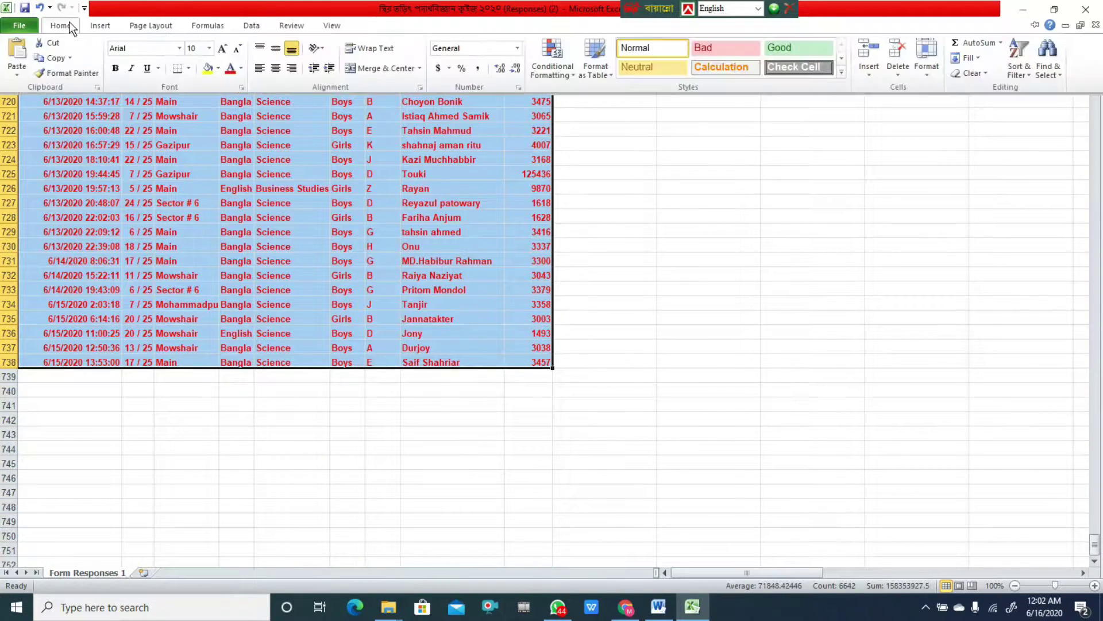
click(189, 69)
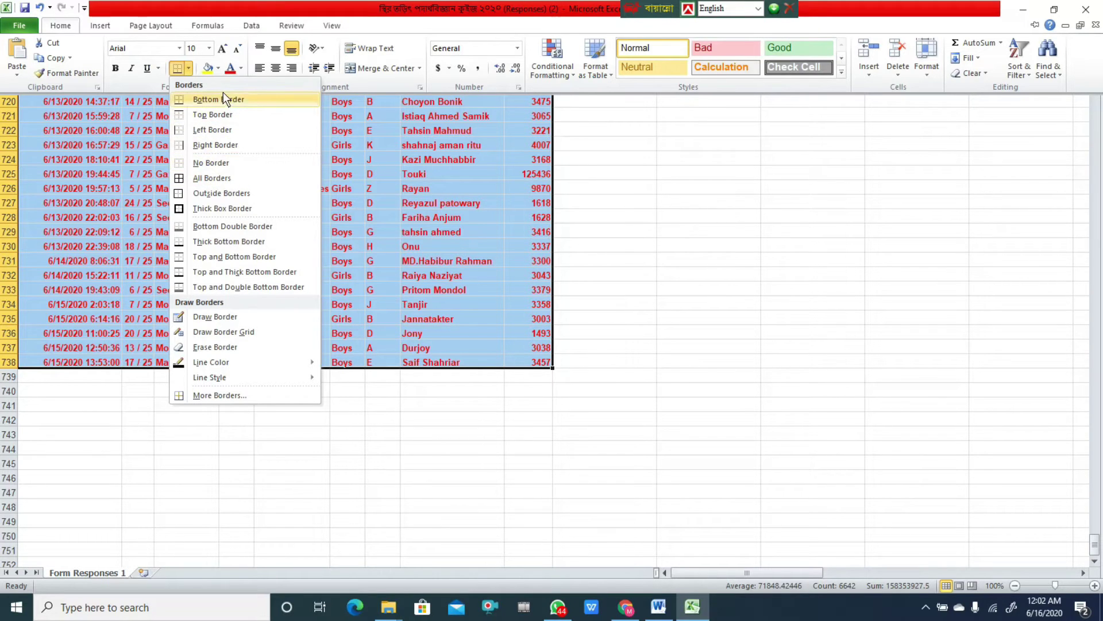
click(216, 179)
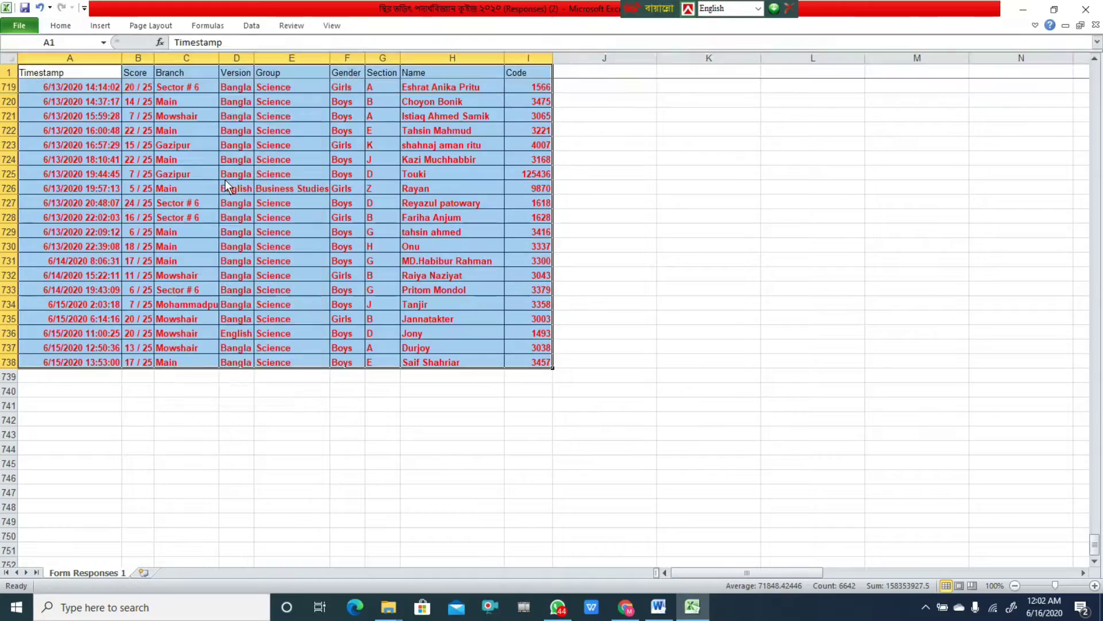
Examine the borders across the response table, from the last rows back up to the first ones
scroll(512, 187, up, 20)
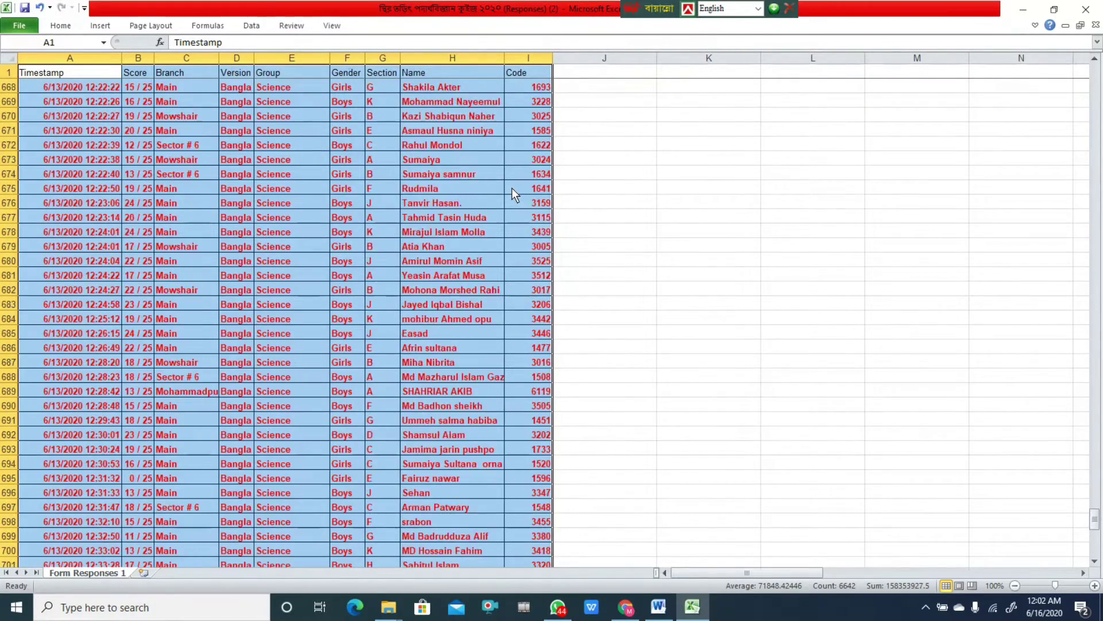
scroll(508, 191, up, 10)
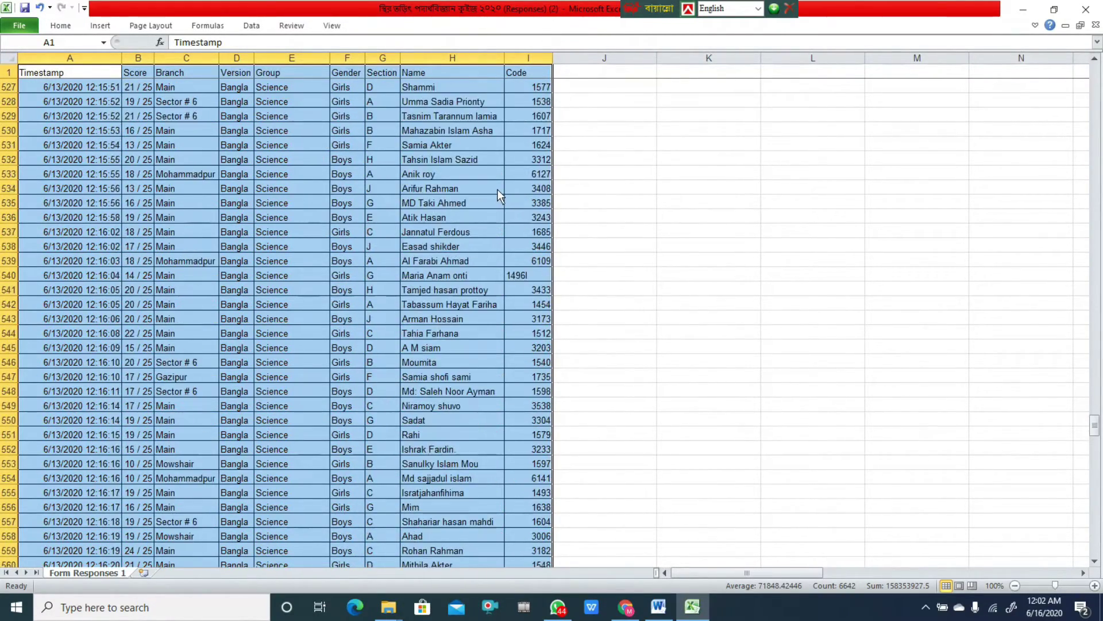
scroll(494, 204, down, 6)
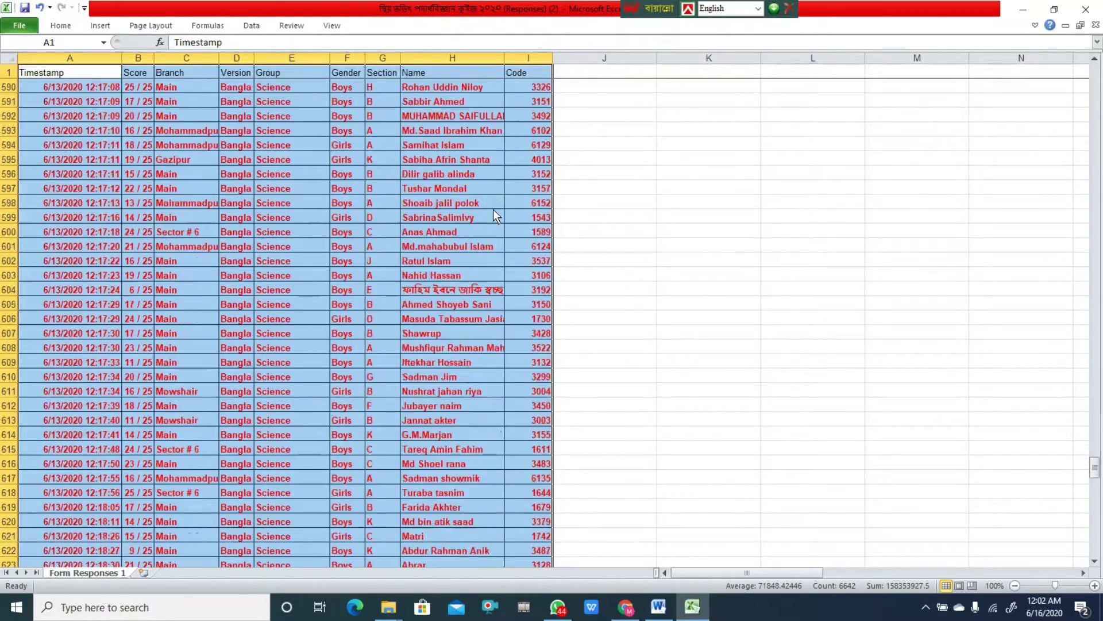
scroll(493, 209, up, 20)
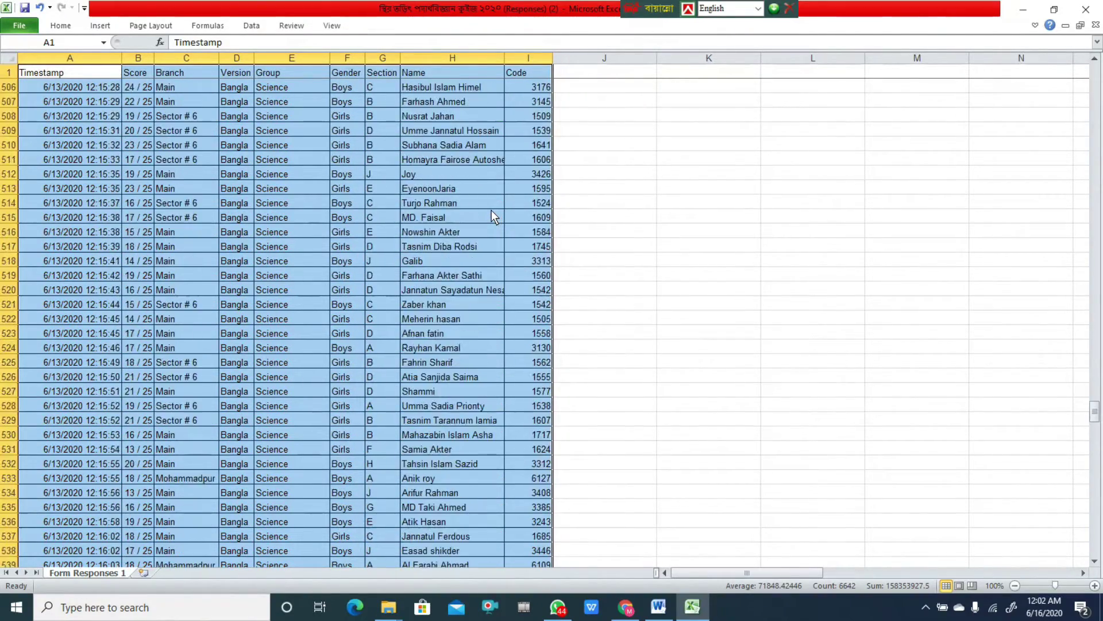
scroll(486, 199, up, 20)
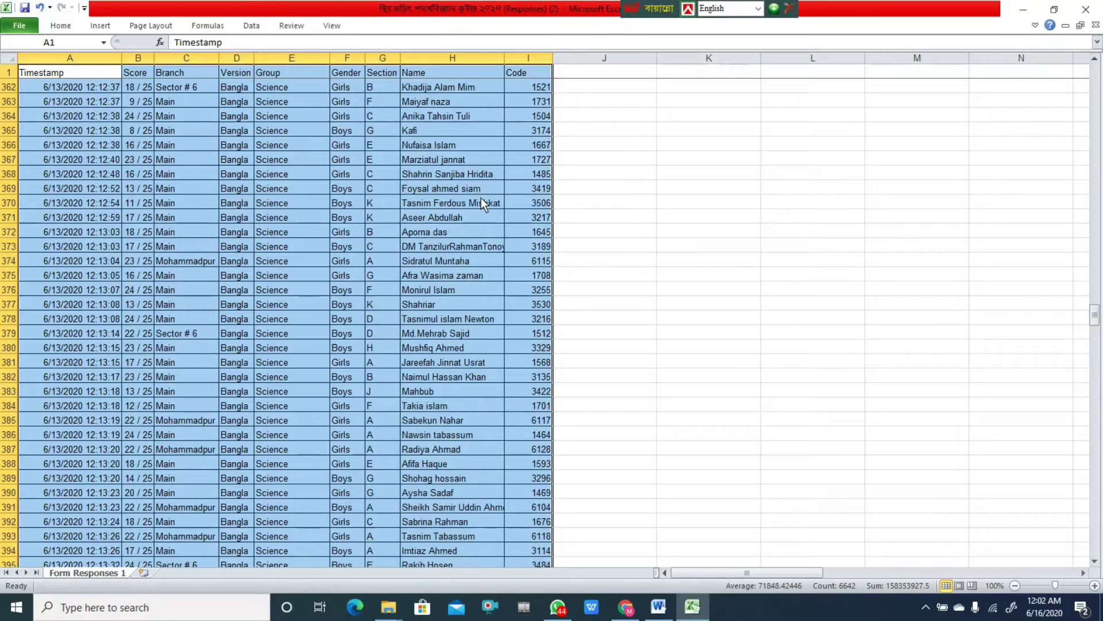
scroll(495, 195, up, 20)
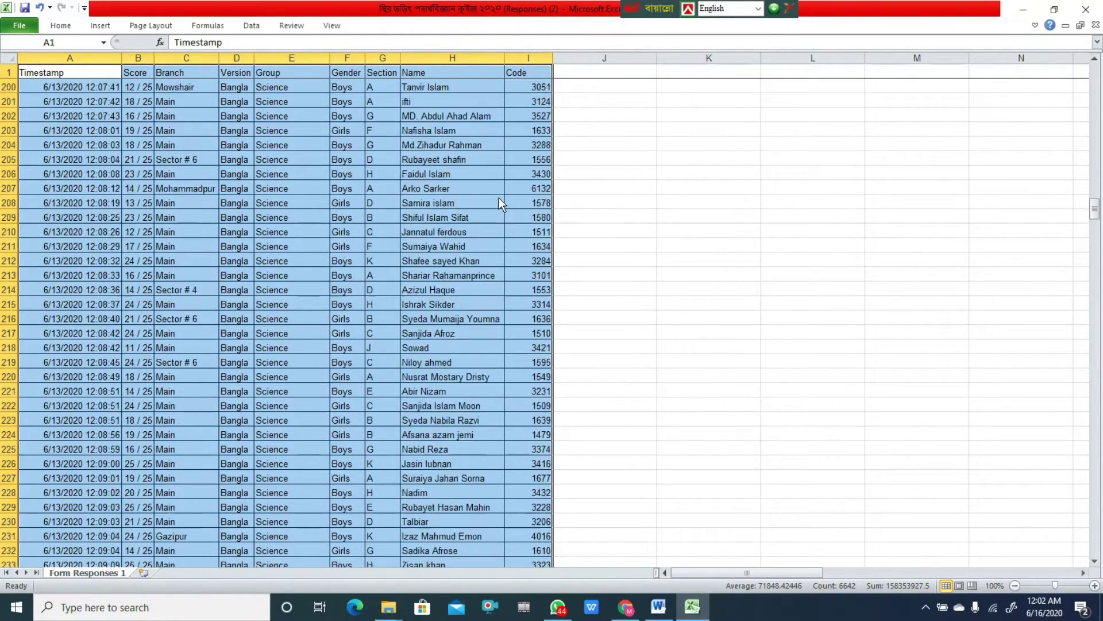
click(67, 74)
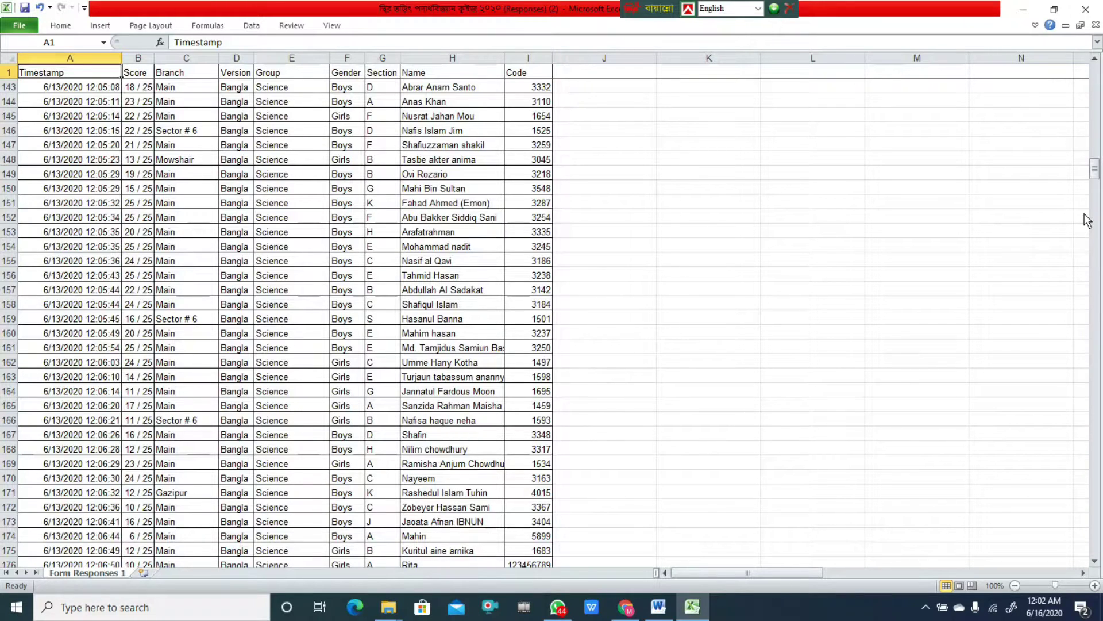
key(Down)
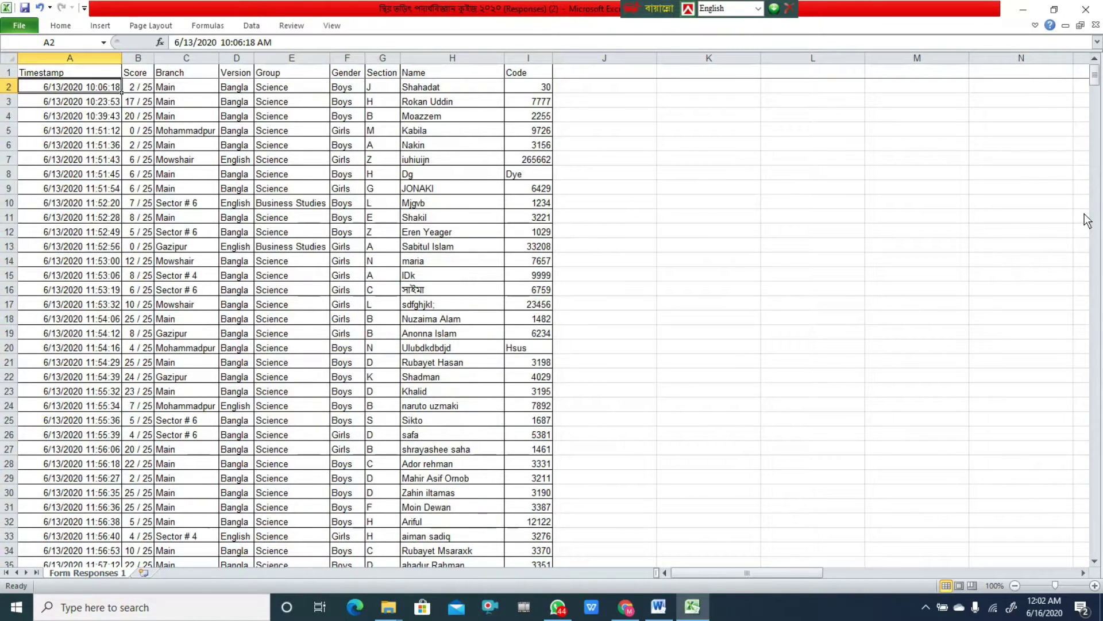
scroll(865, 236, down, 2)
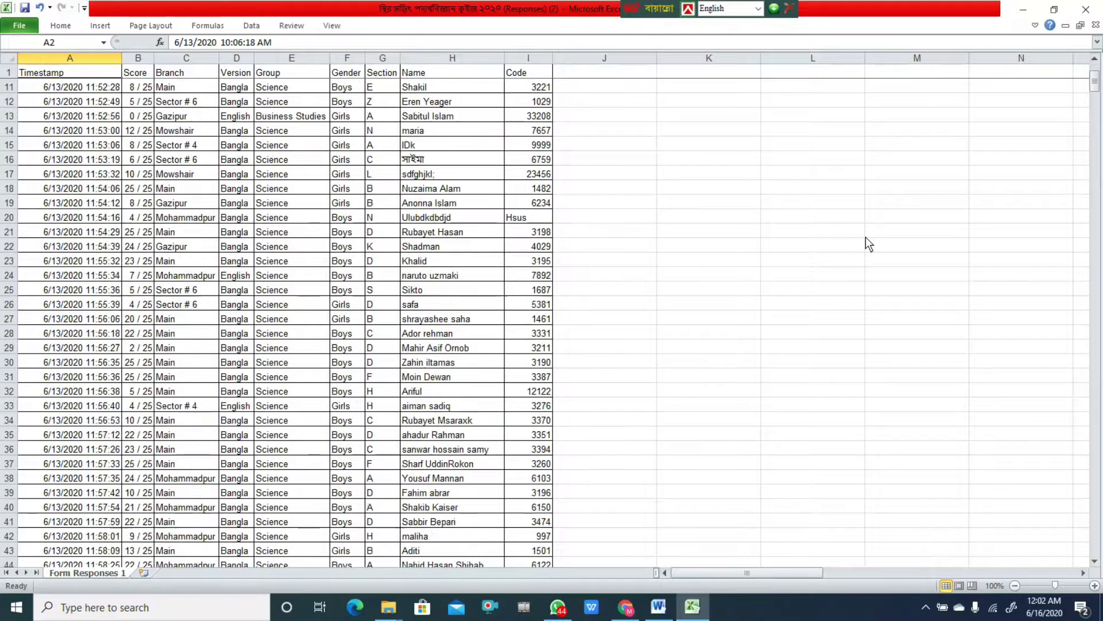
scroll(866, 243, up, 2)
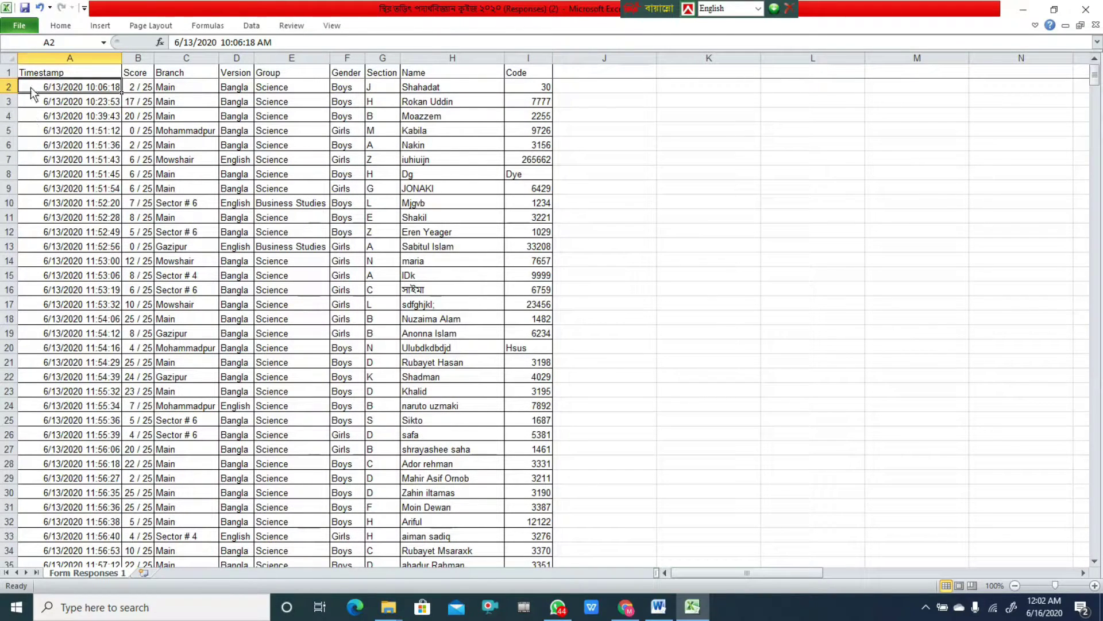
Format the header row cells from Timestamp through Code with green, bold text
drag(42, 72, 524, 75)
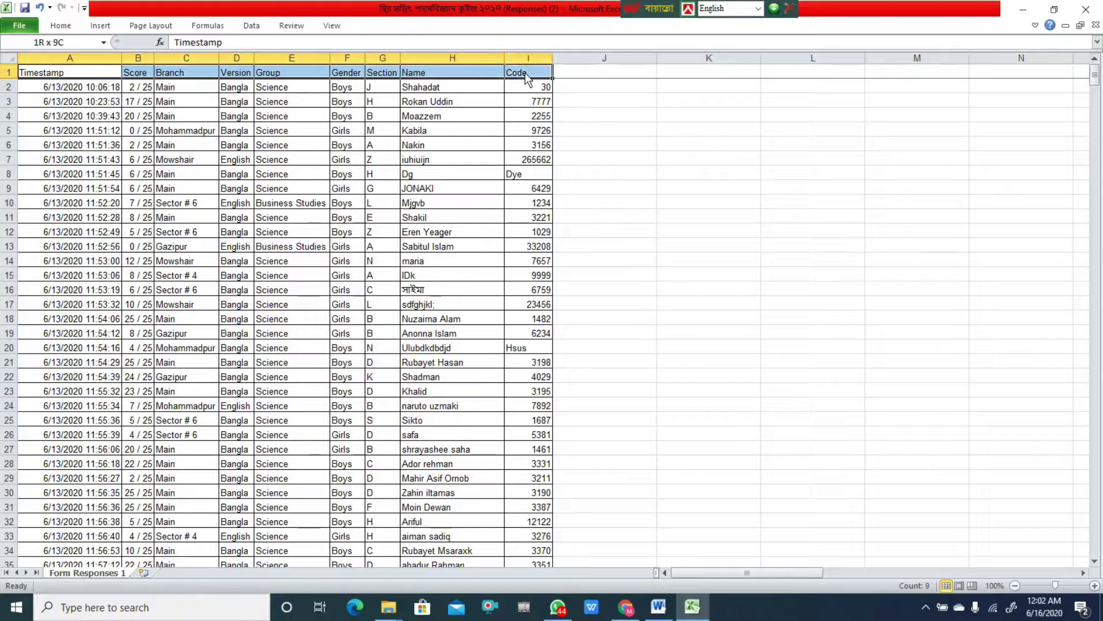
click(64, 29)
click(241, 68)
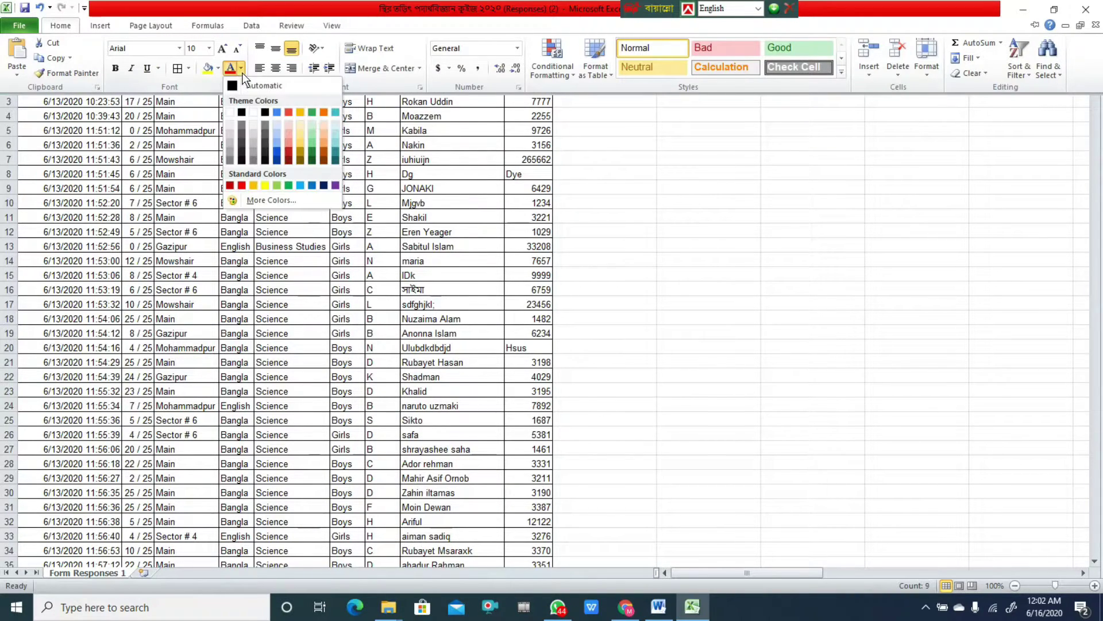
click(292, 185)
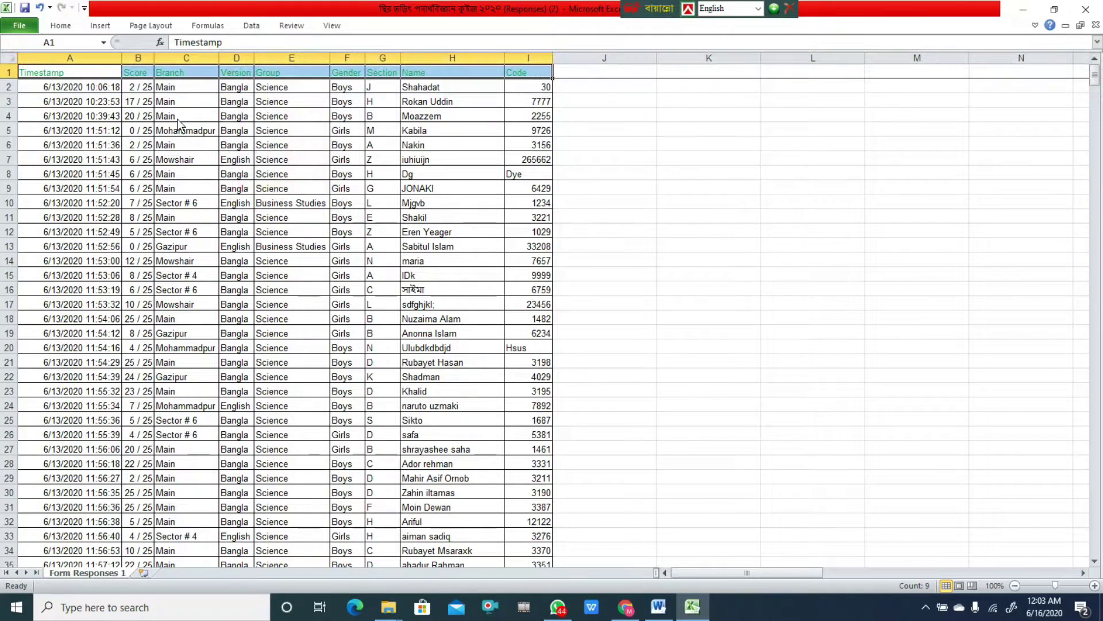
click(62, 25)
click(599, 146)
Look through the response rows to check how the header row displays above them
scroll(599, 146, down, 4)
scroll(619, 140, up, 3)
click(619, 145)
scroll(616, 149, down, 9)
scroll(616, 148, up, 10)
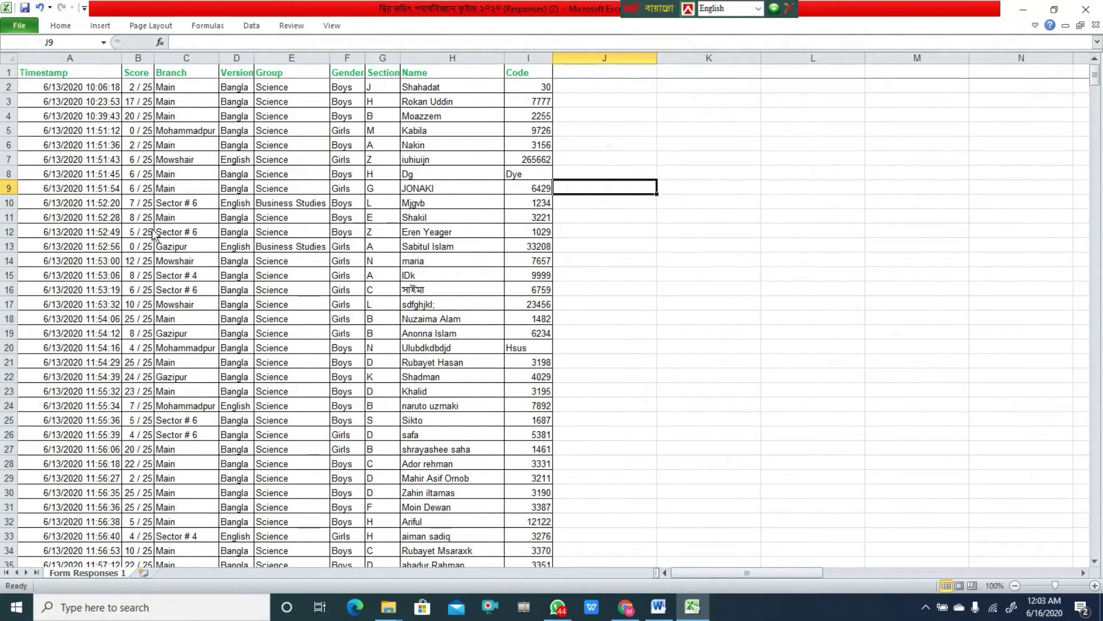
scroll(167, 224, down, 20)
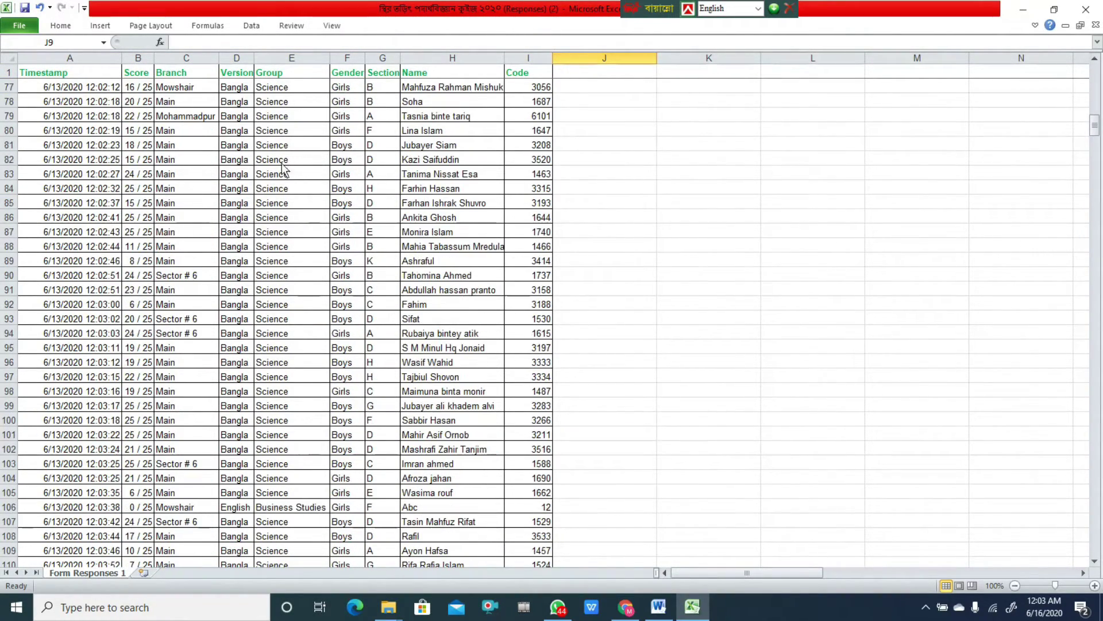
scroll(280, 169, up, 16)
scroll(278, 163, down, 3)
scroll(277, 163, up, 12)
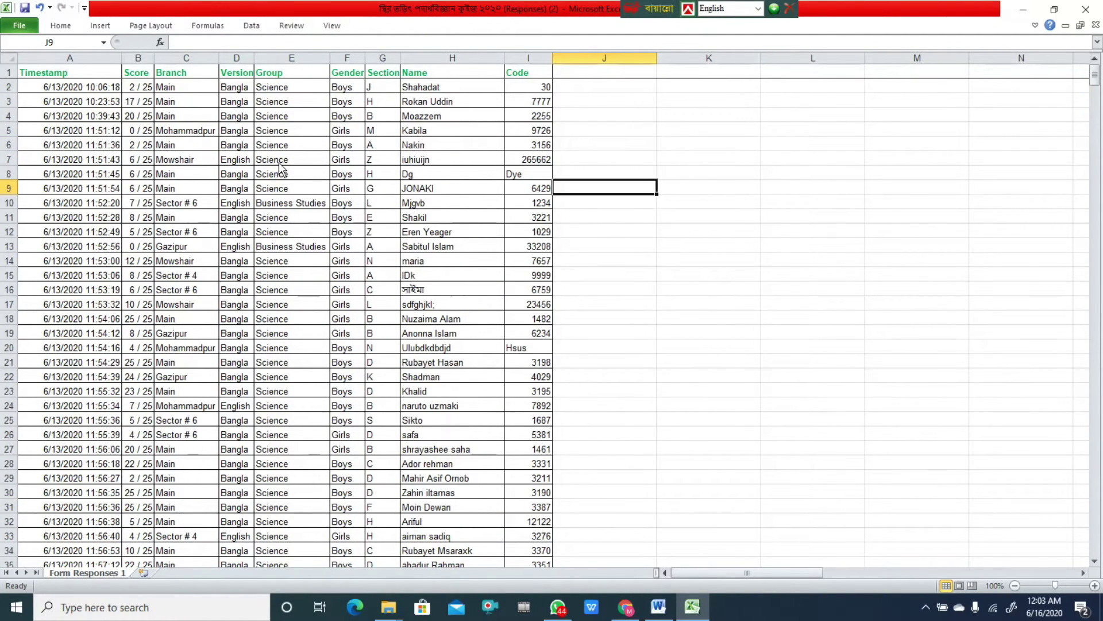
scroll(279, 164, down, 5)
scroll(280, 166, up, 5)
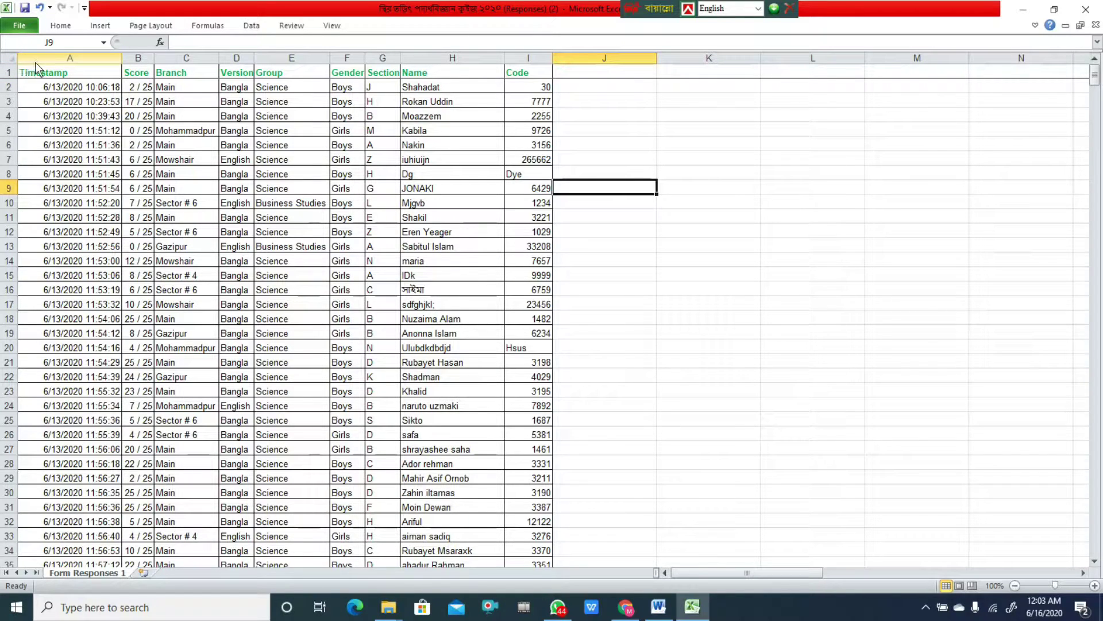
Set up a custom sort on the whole response table with Branch as the first sort column, ordered A to Z
drag(37, 62, 497, 85)
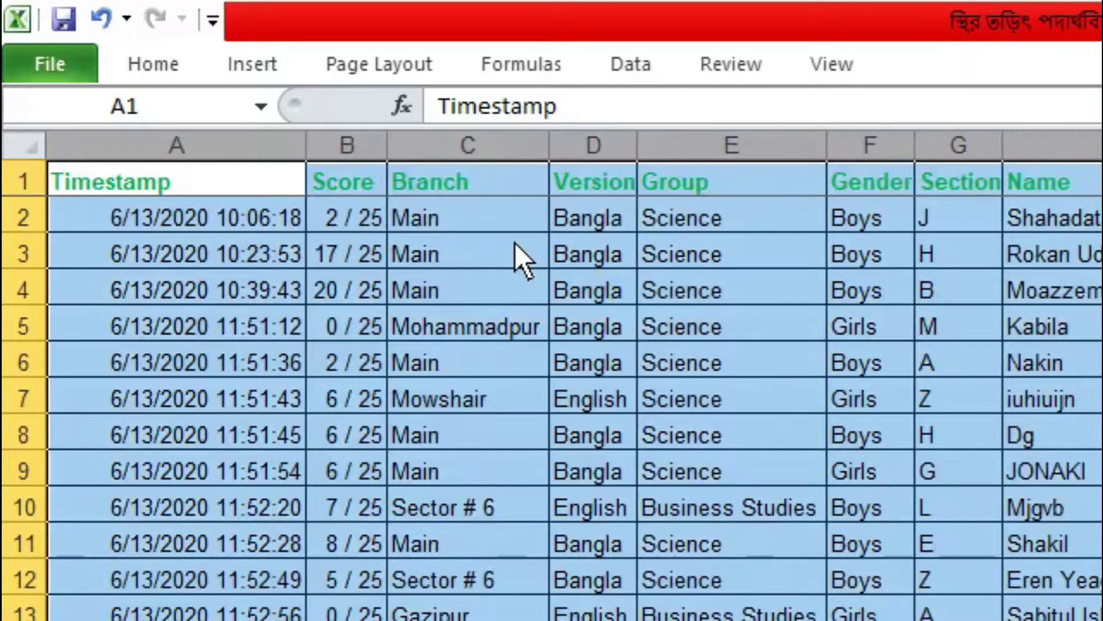
scroll(207, 103, down, 1)
scroll(515, 243, up, 1)
click(182, 63)
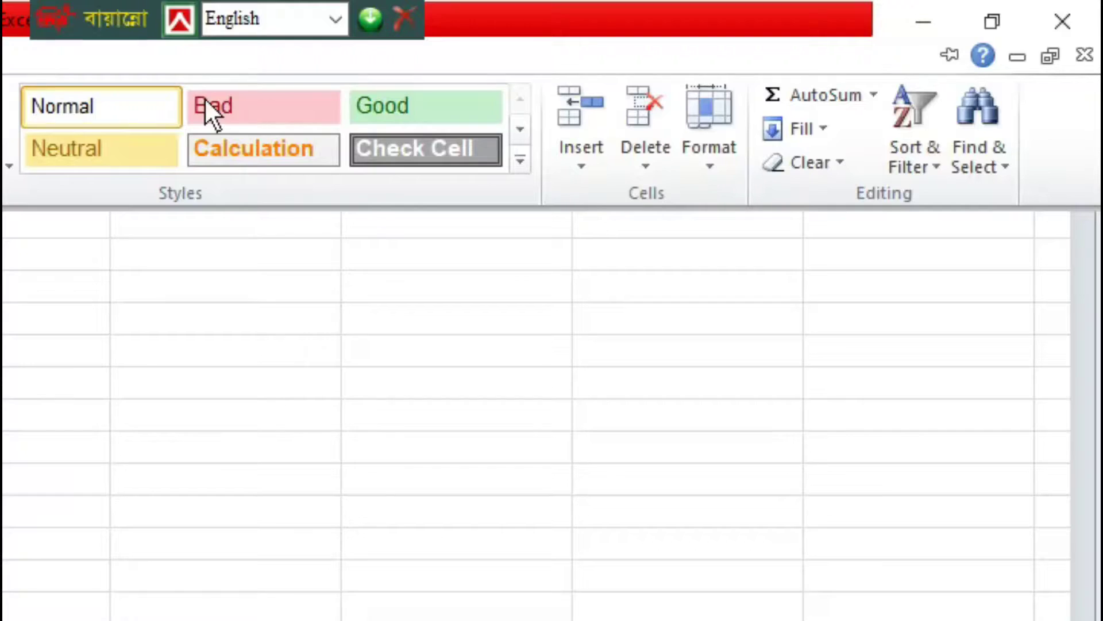
click(936, 165)
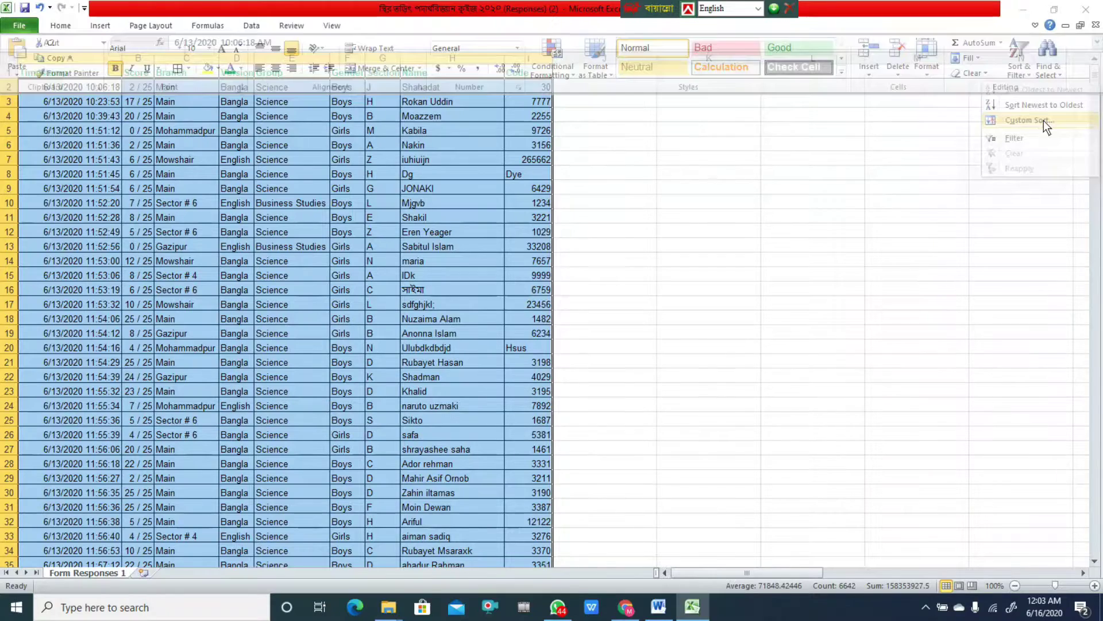
click(969, 268)
drag(695, 190, 237, 224)
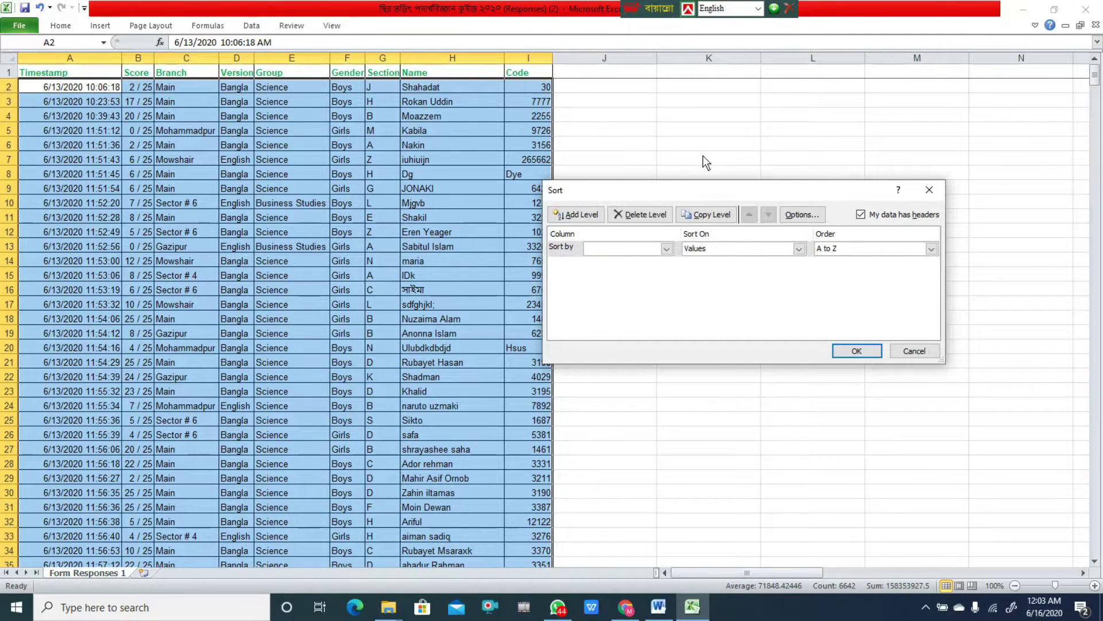
drag(394, 371, 609, 319)
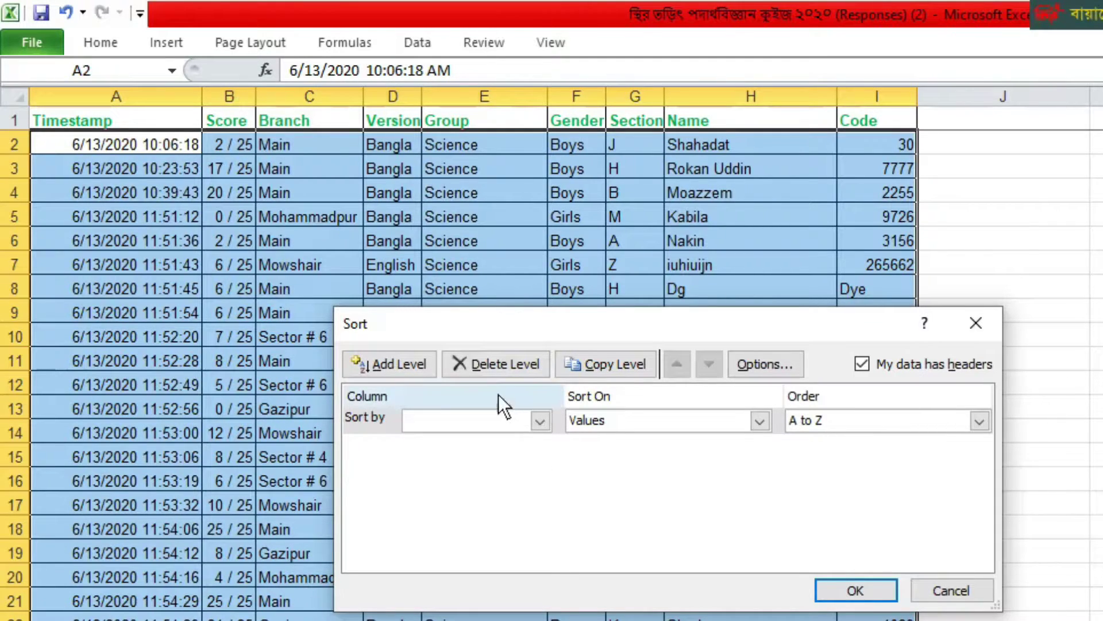
click(540, 421)
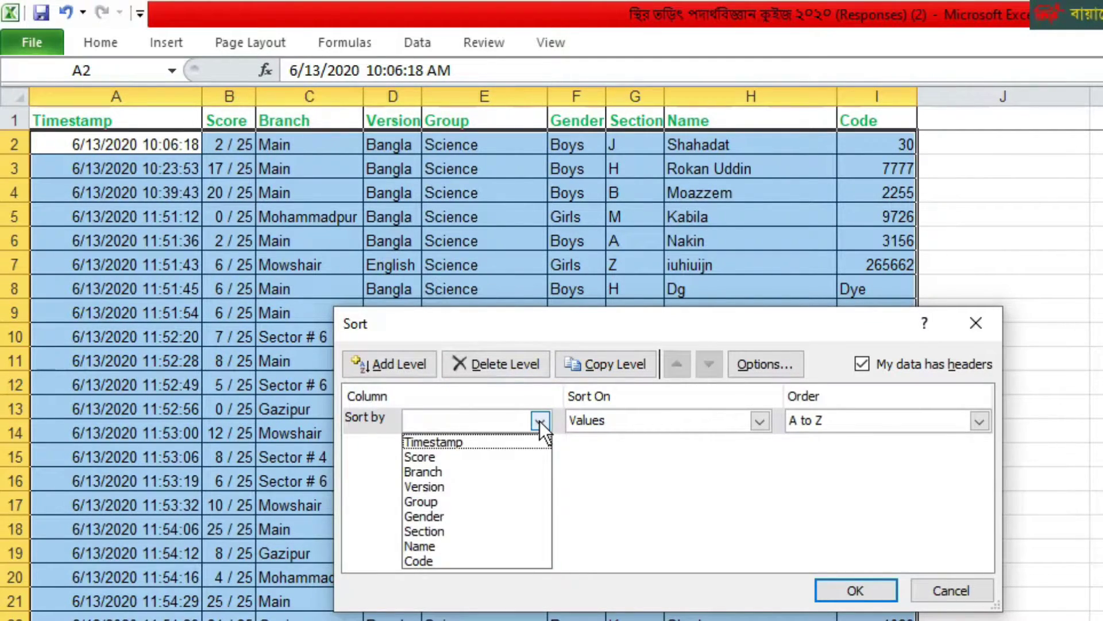
click(518, 477)
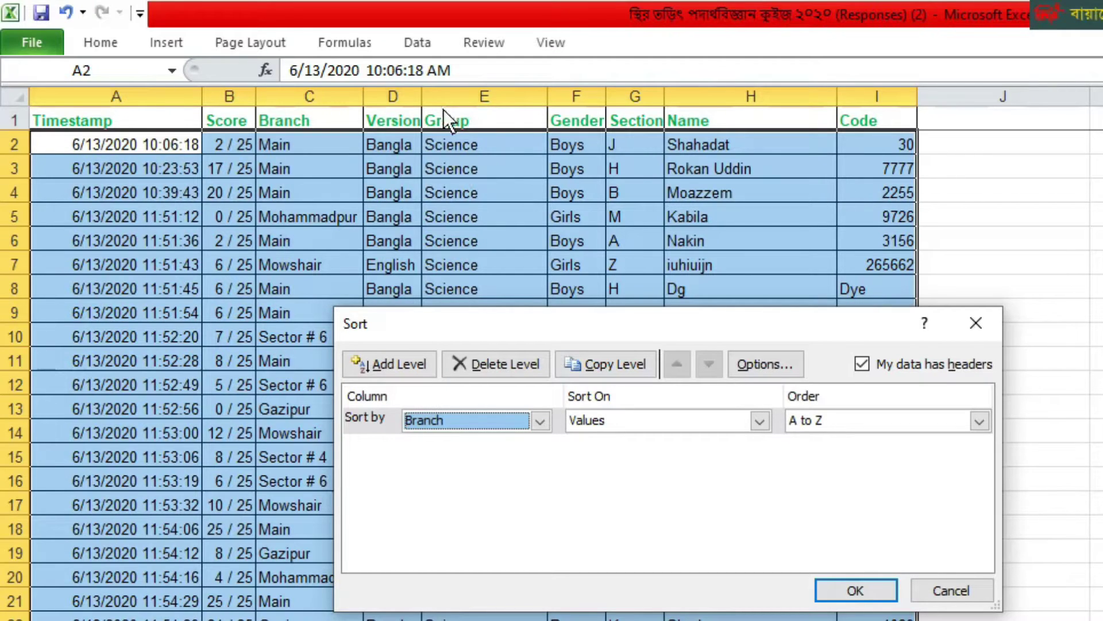
Add Gender and Section as the second and third sort levels, both by values from A to Z
click(392, 357)
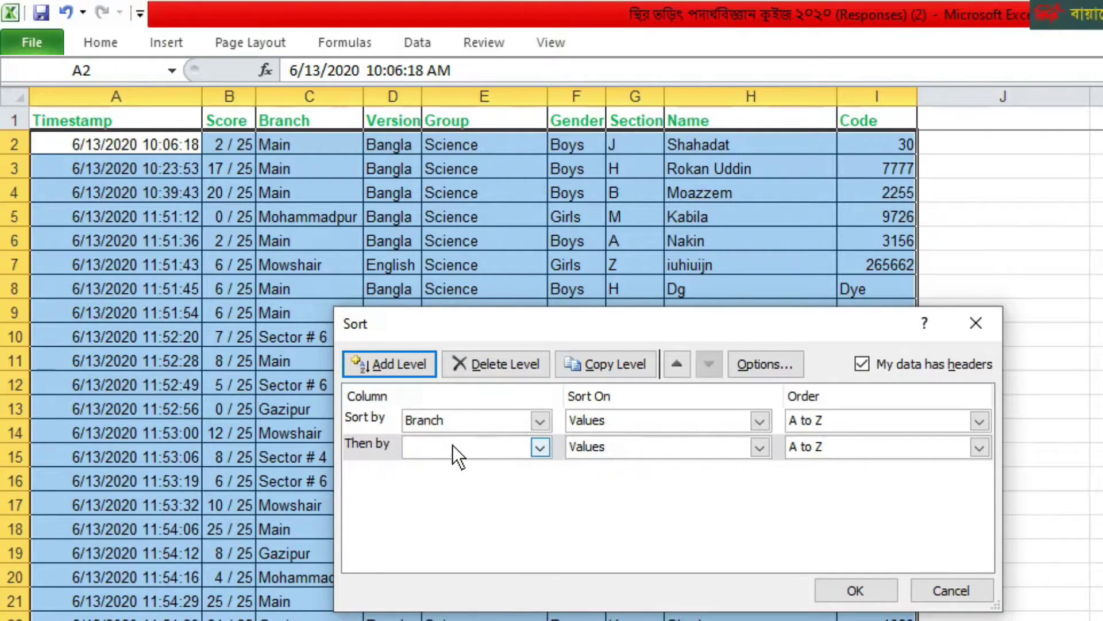
click(540, 447)
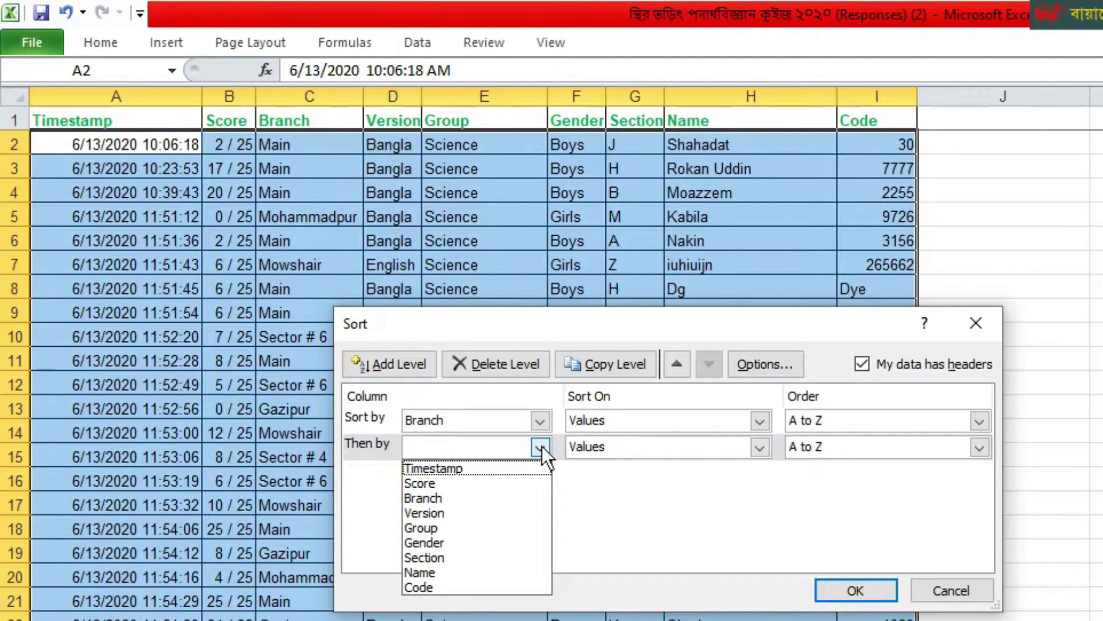
click(519, 541)
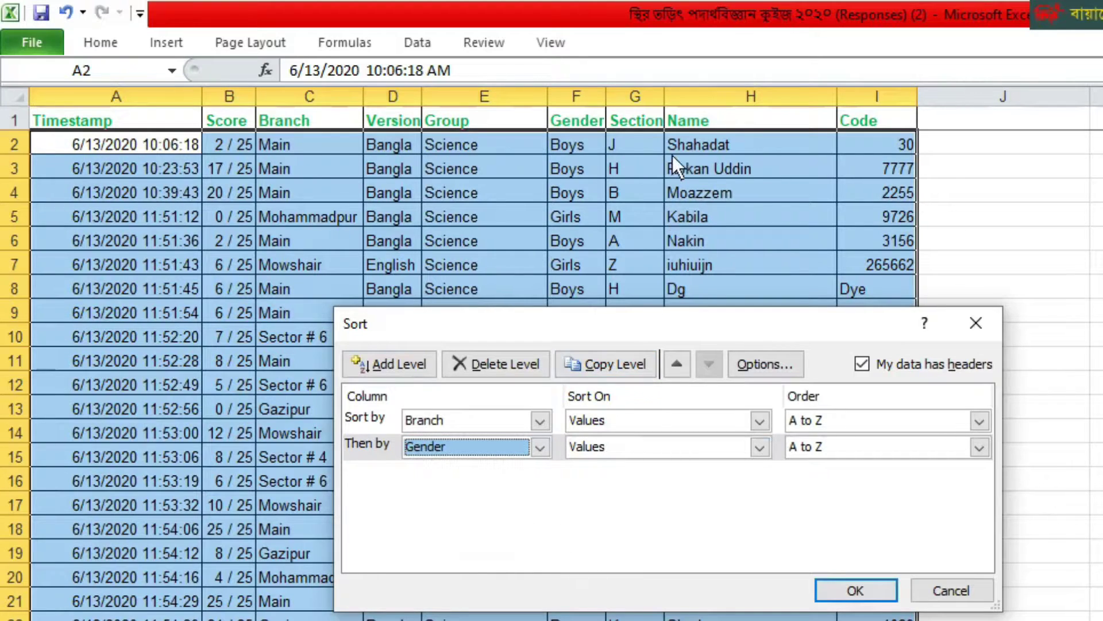
click(402, 364)
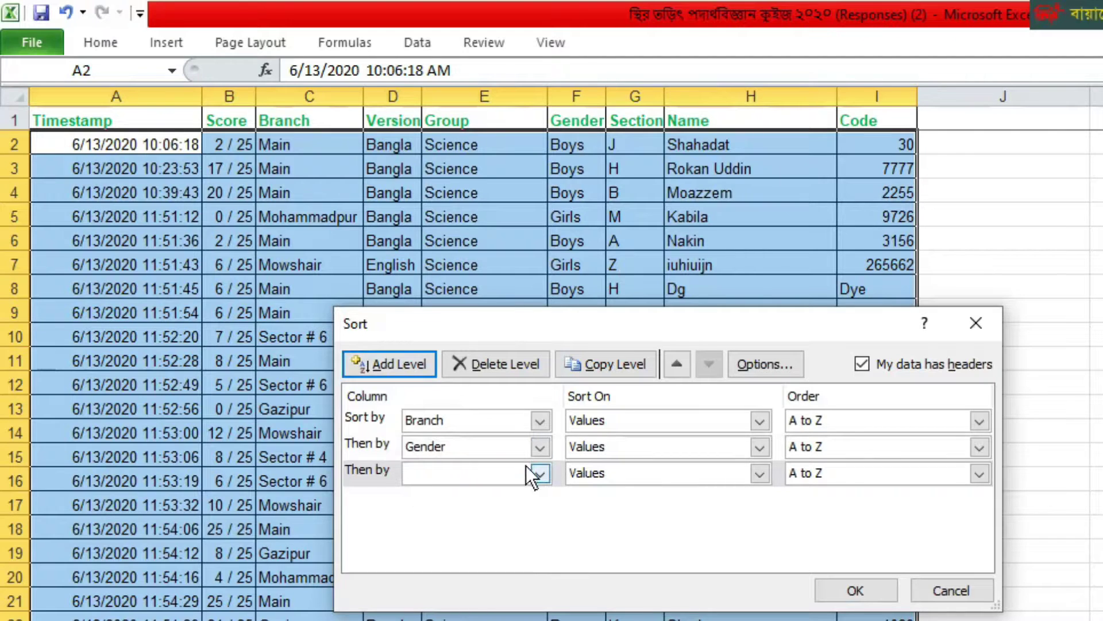
click(539, 473)
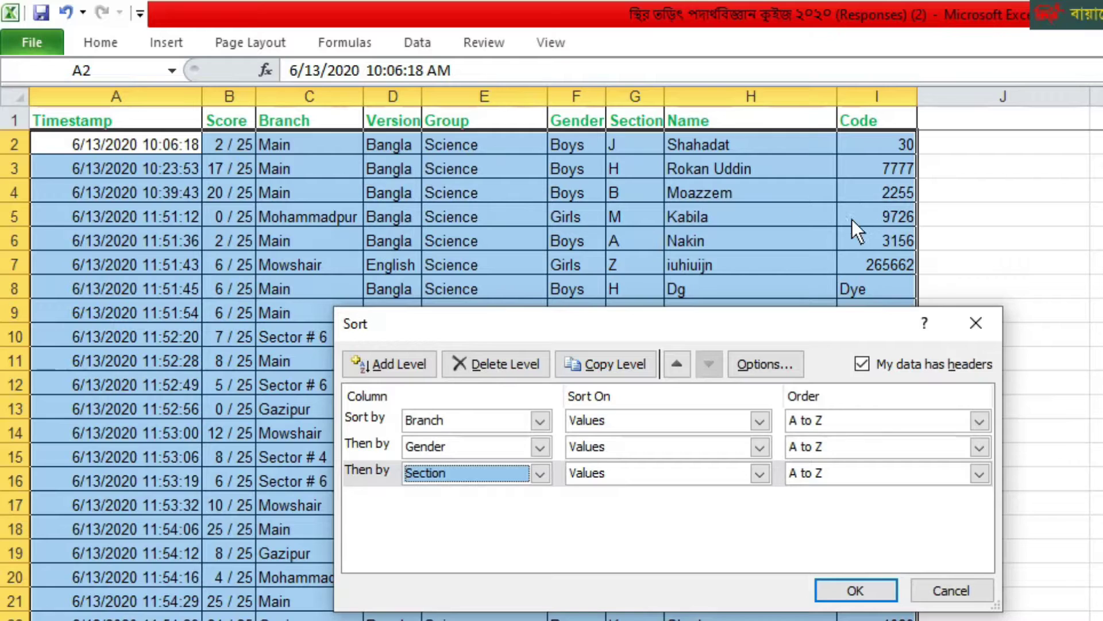
Add Code as the fourth sort level, ordered Smallest to Largest, and apply the sort to the table
click(401, 363)
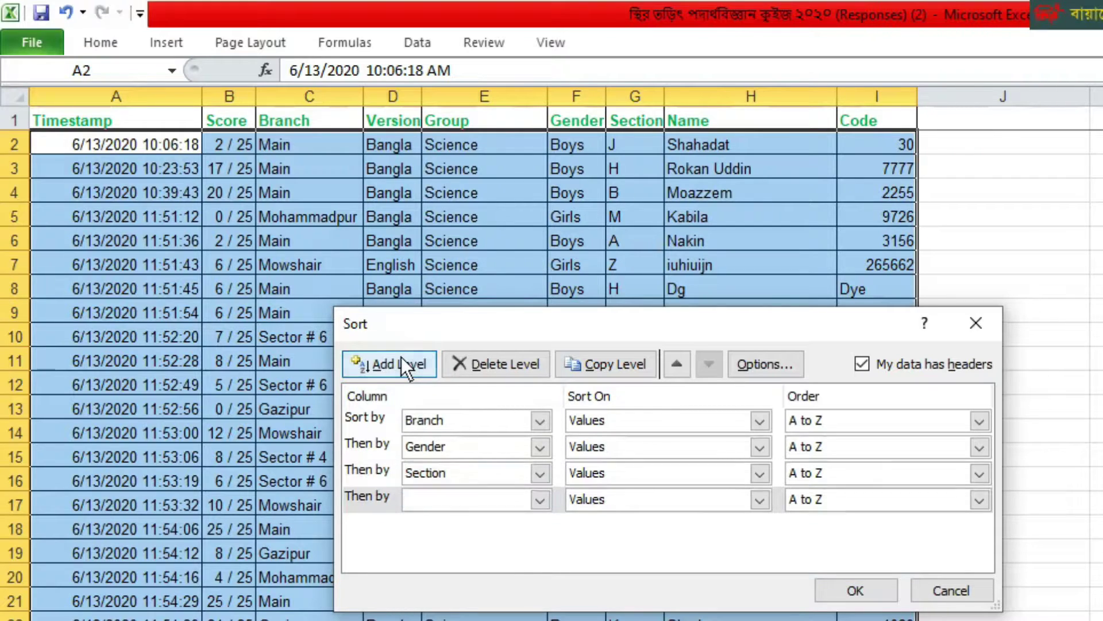
click(541, 500)
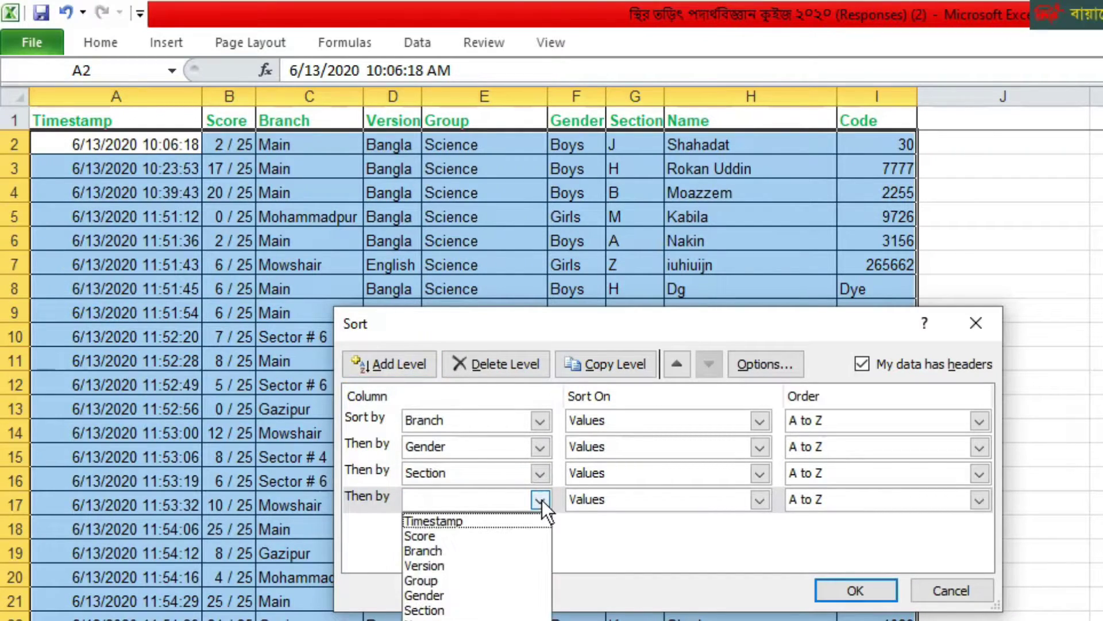
click(436, 619)
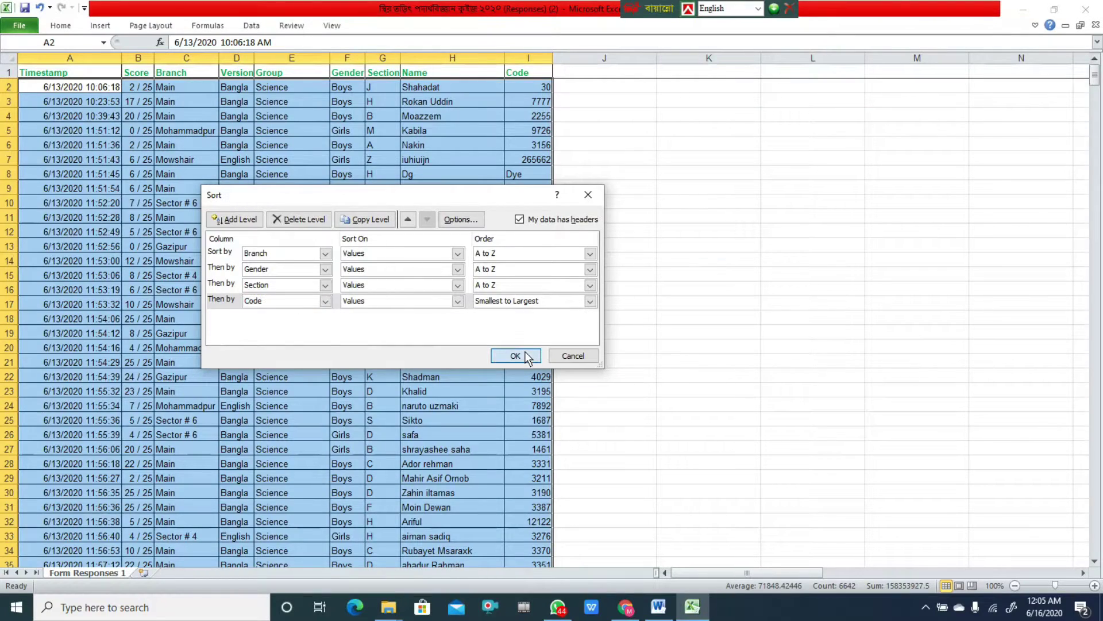
click(856, 591)
scroll(750, 143, down, 7)
scroll(750, 143, up, 7)
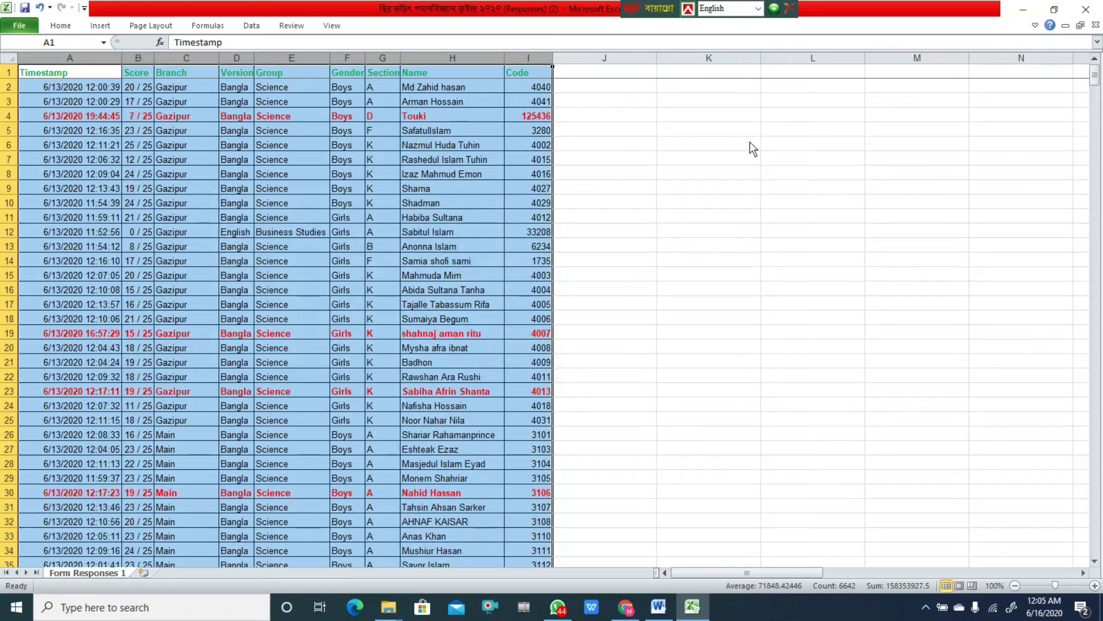
Examine the Branch grouping in the sorted table, from the Gazipur and Main rows down to Sector # 6
click(382, 145)
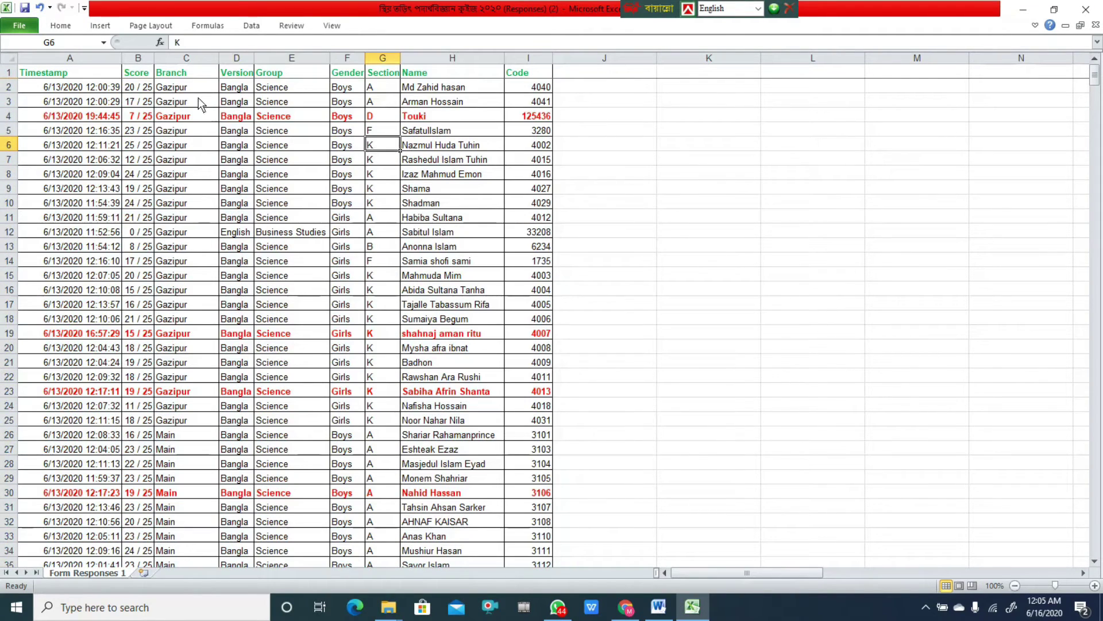
drag(190, 85, 184, 422)
scroll(621, 323, down, 7)
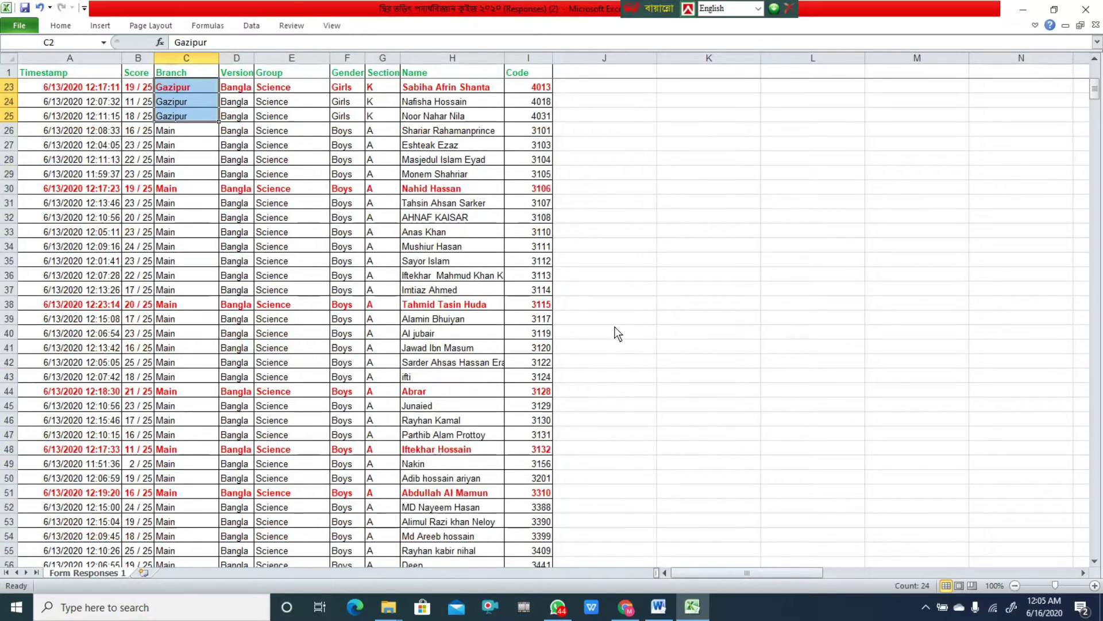
drag(179, 134, 190, 588)
scroll(344, 374, down, 20)
scroll(345, 368, down, 20)
scroll(341, 361, down, 20)
scroll(327, 367, down, 20)
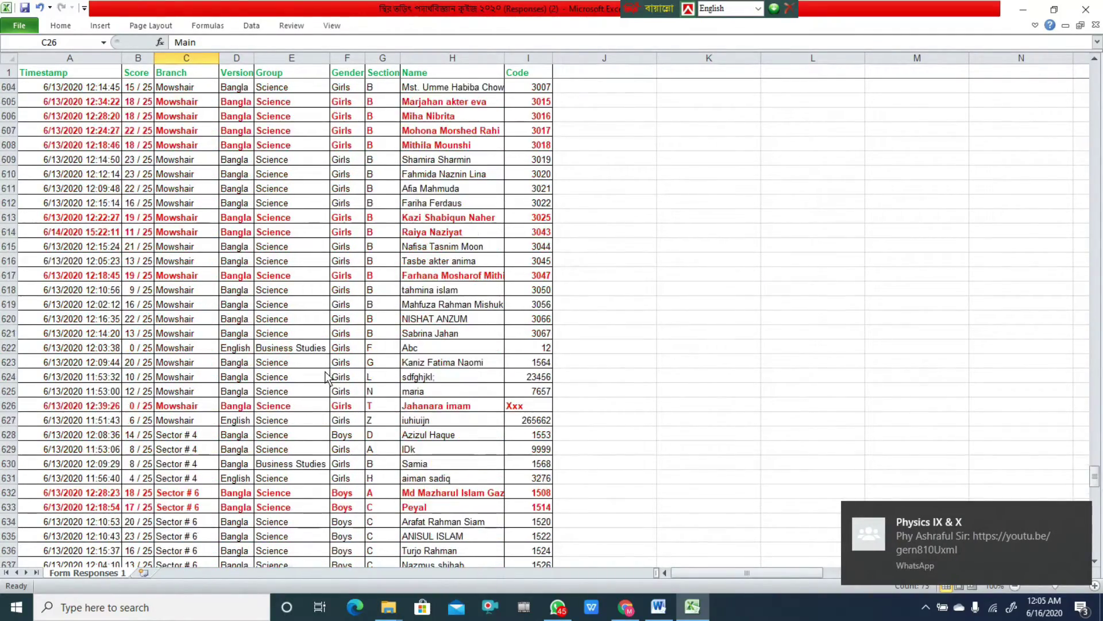
scroll(326, 368, down, 20)
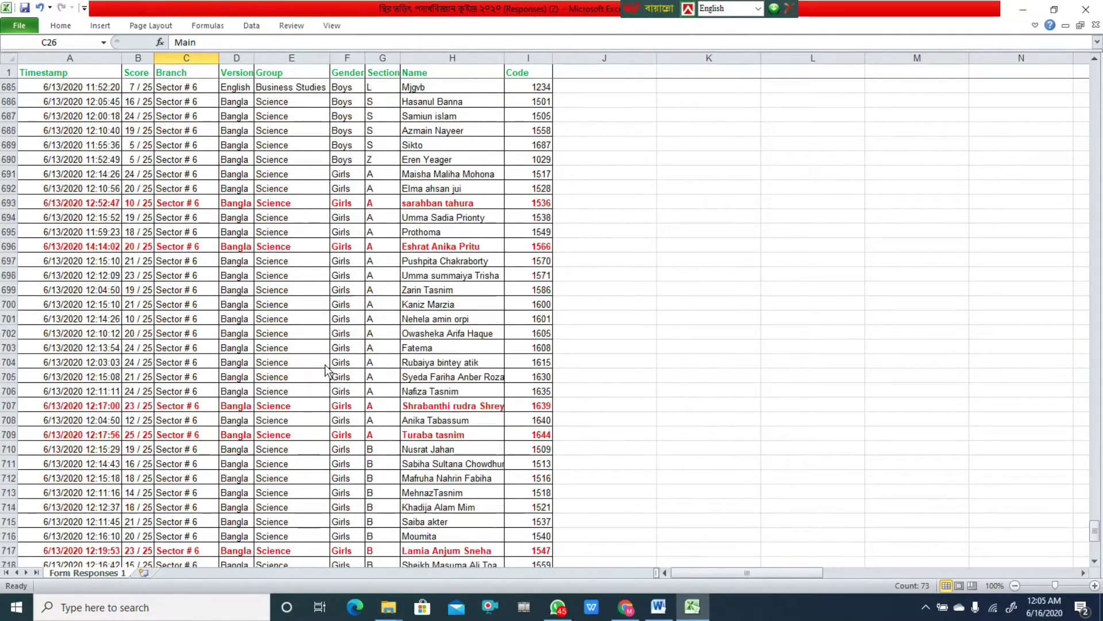
scroll(326, 371, down, 7)
Check the Sector # 4 and Sector # 6 rows near the end of the table and return to its first rows
scroll(326, 373, up, 11)
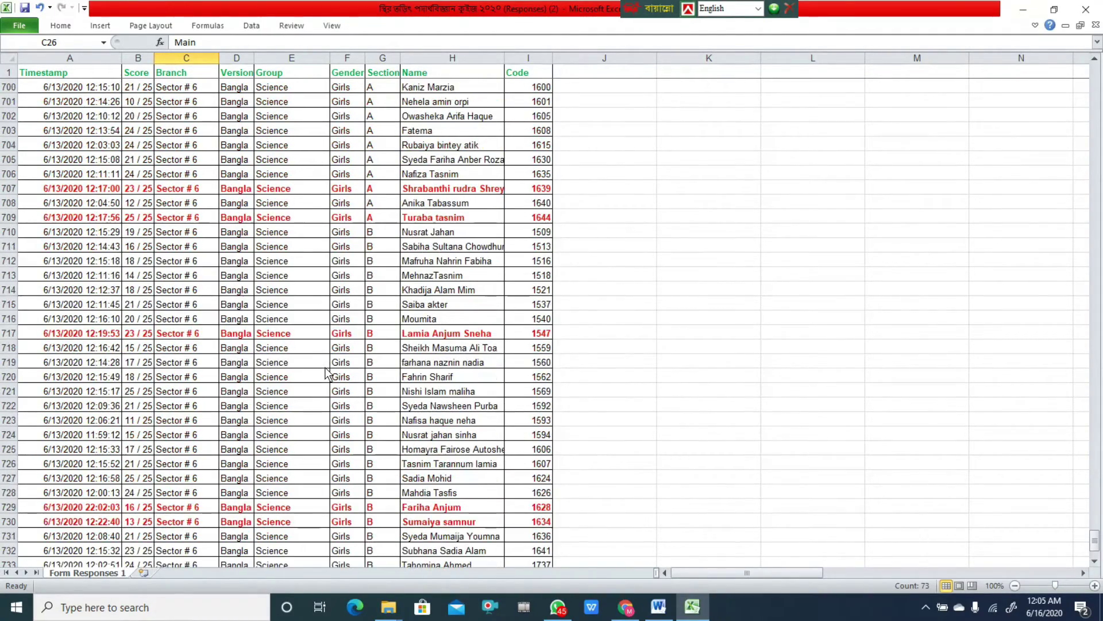
scroll(326, 378, down, 5)
scroll(326, 378, up, 20)
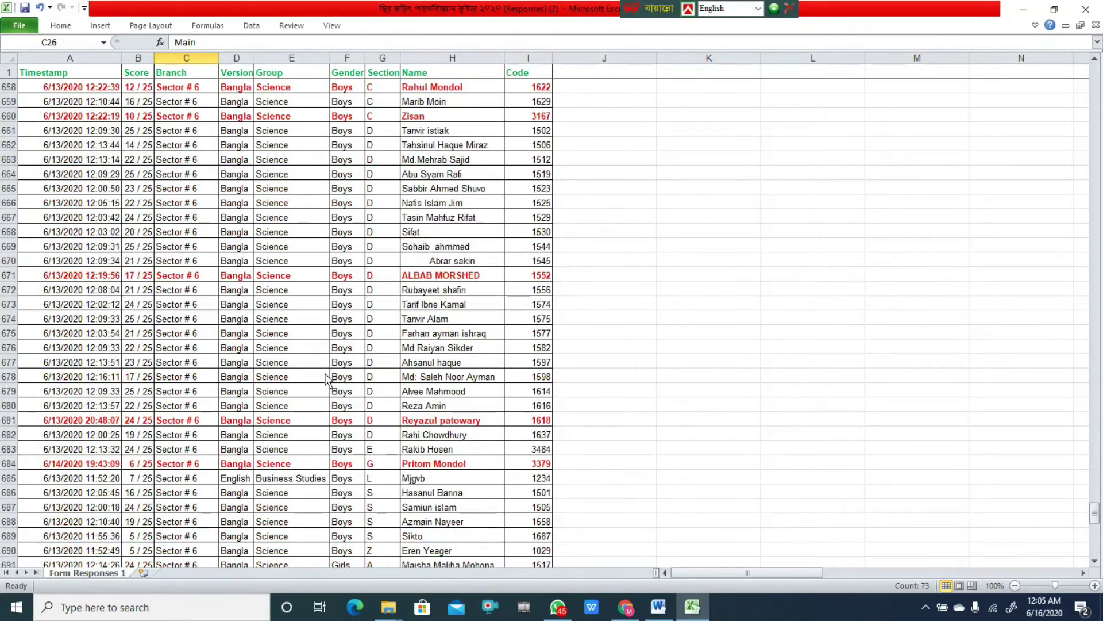
scroll(326, 379, up, 5)
drag(205, 346, 207, 374)
scroll(488, 291, down, 20)
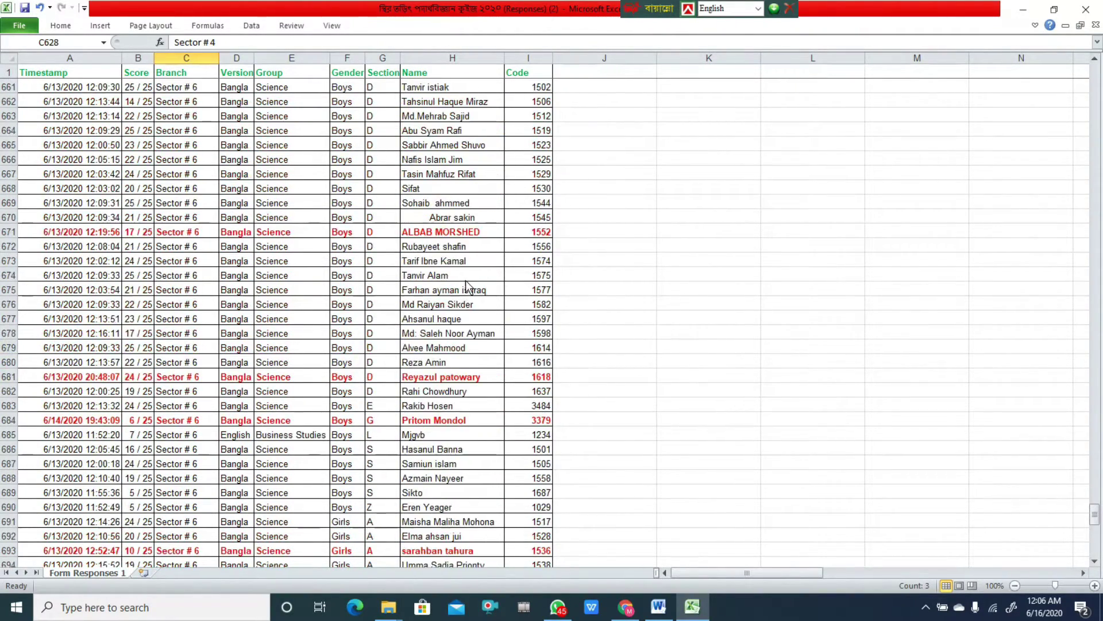
drag(1099, 537, 1086, 67)
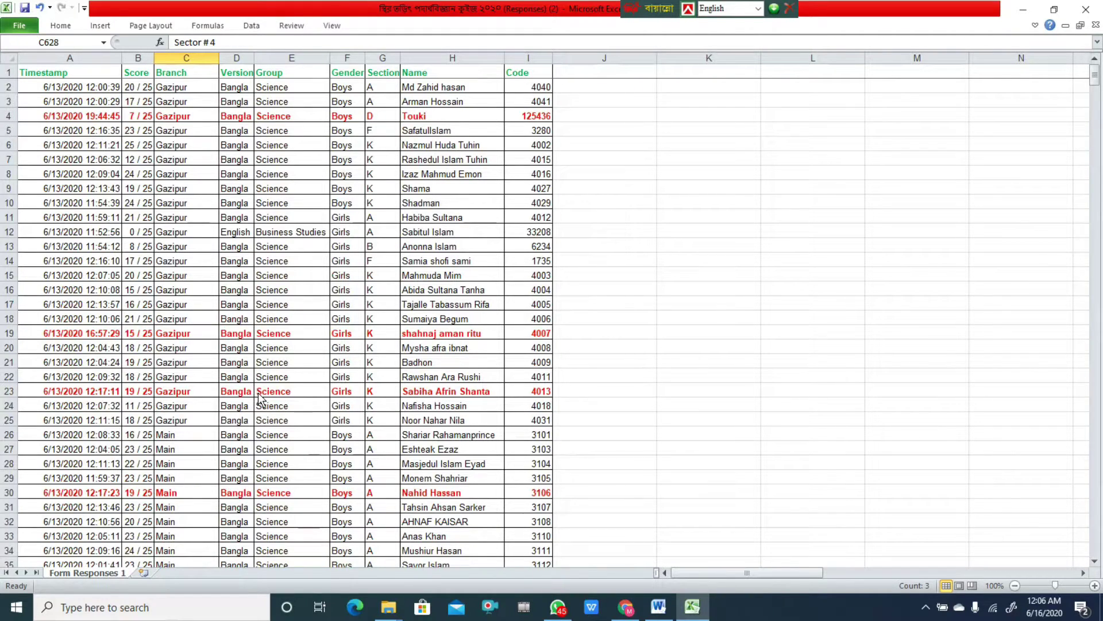
Check the Gender and Section order in the Main branch, highlighting the section A boys in rows 26 through 59
click(304, 348)
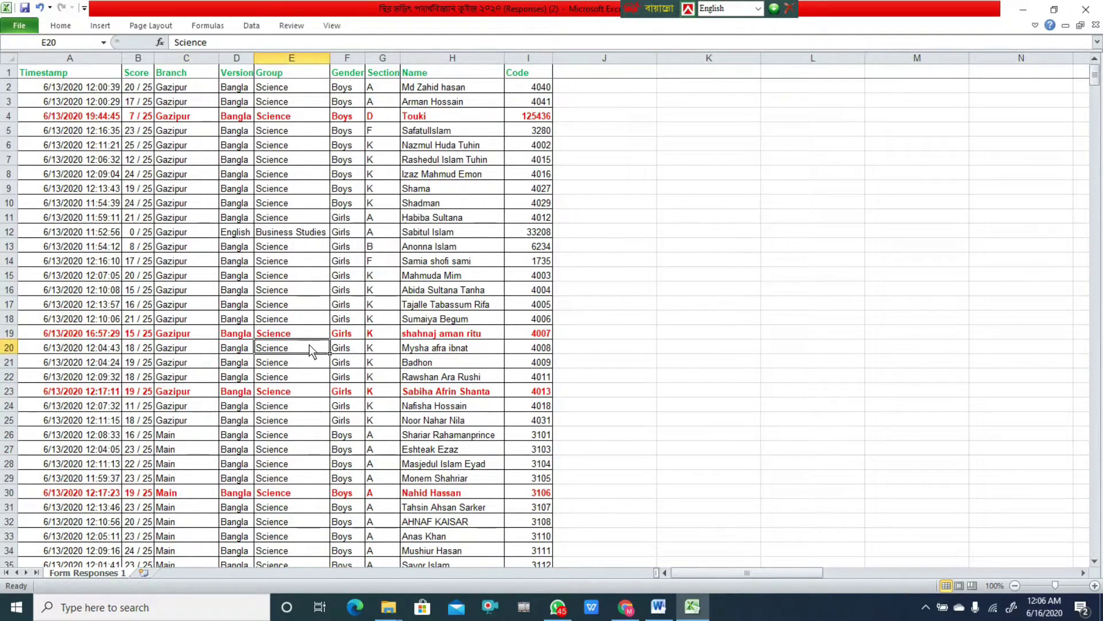
click(210, 437)
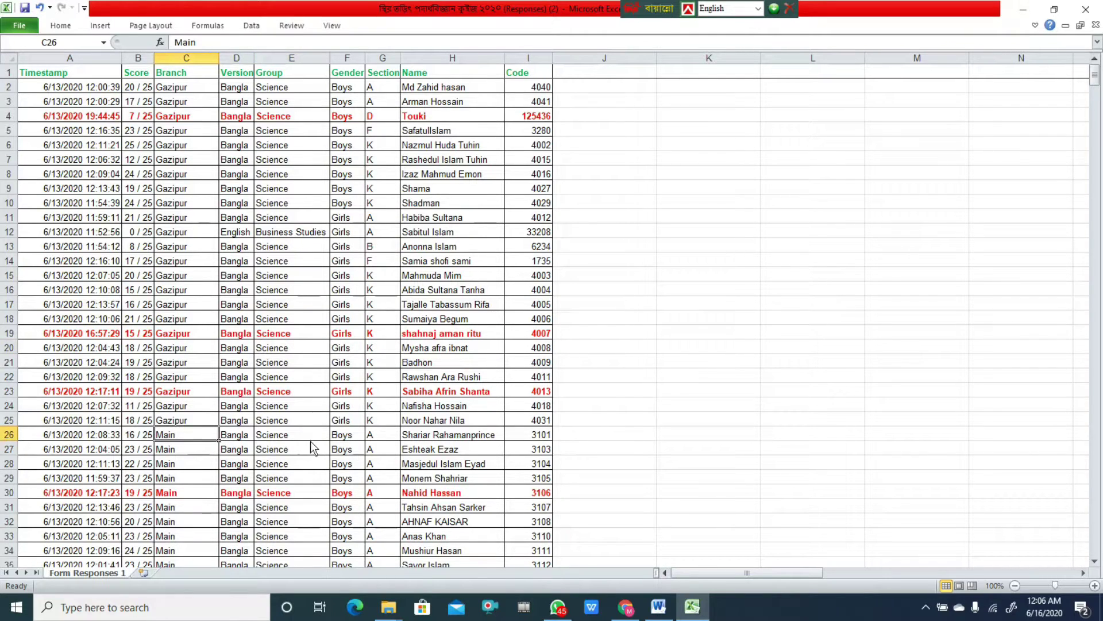
click(335, 437)
click(385, 448)
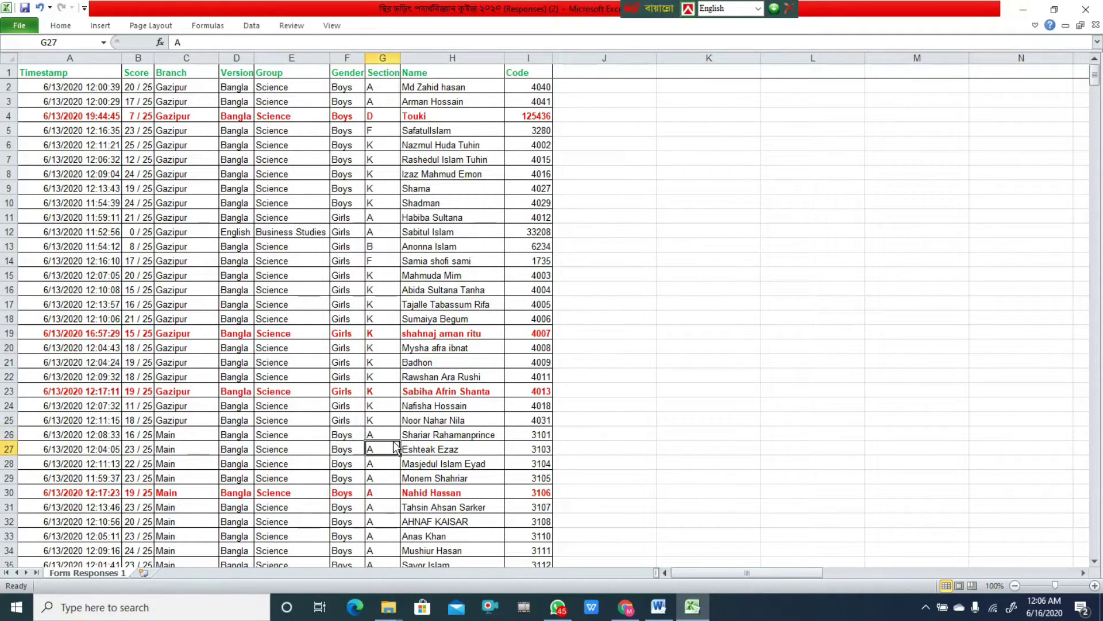
scroll(627, 401, down, 3)
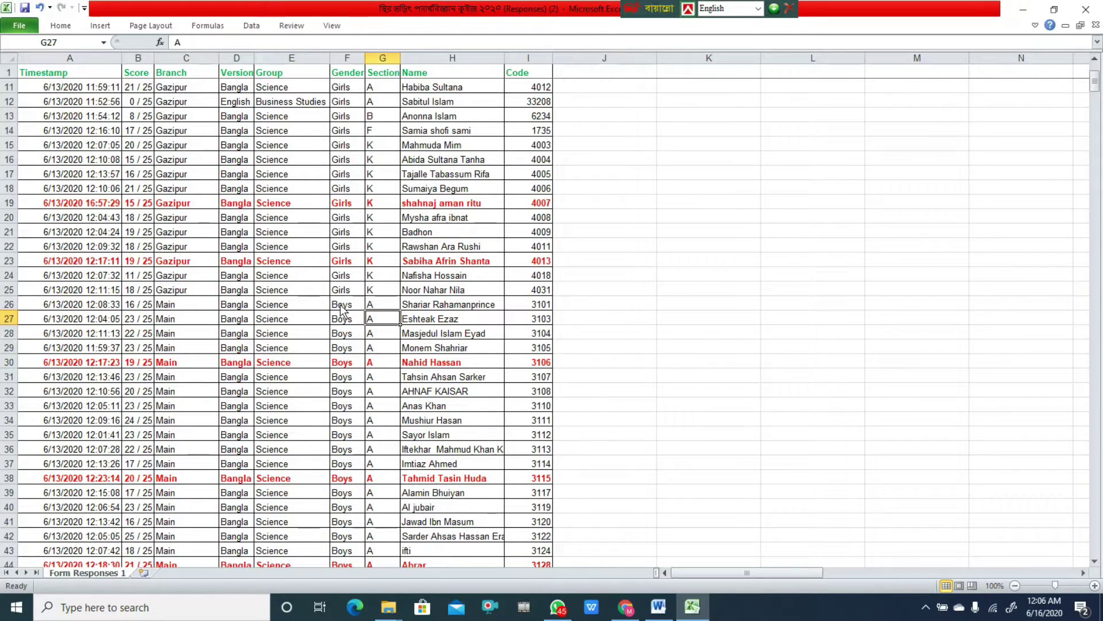
drag(12, 307, 379, 191)
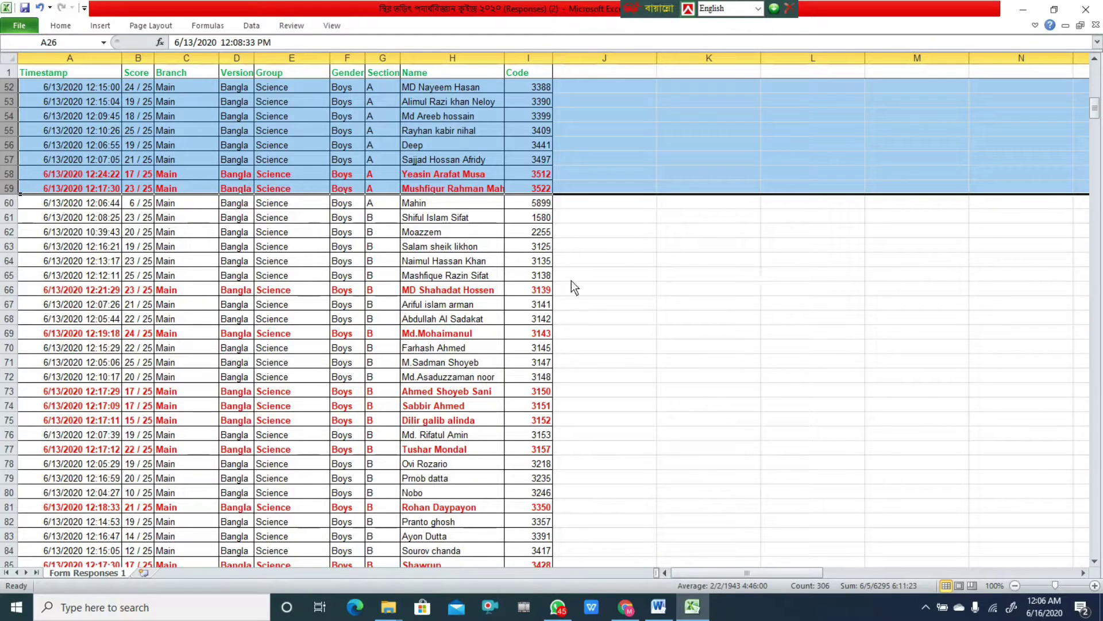
click(739, 246)
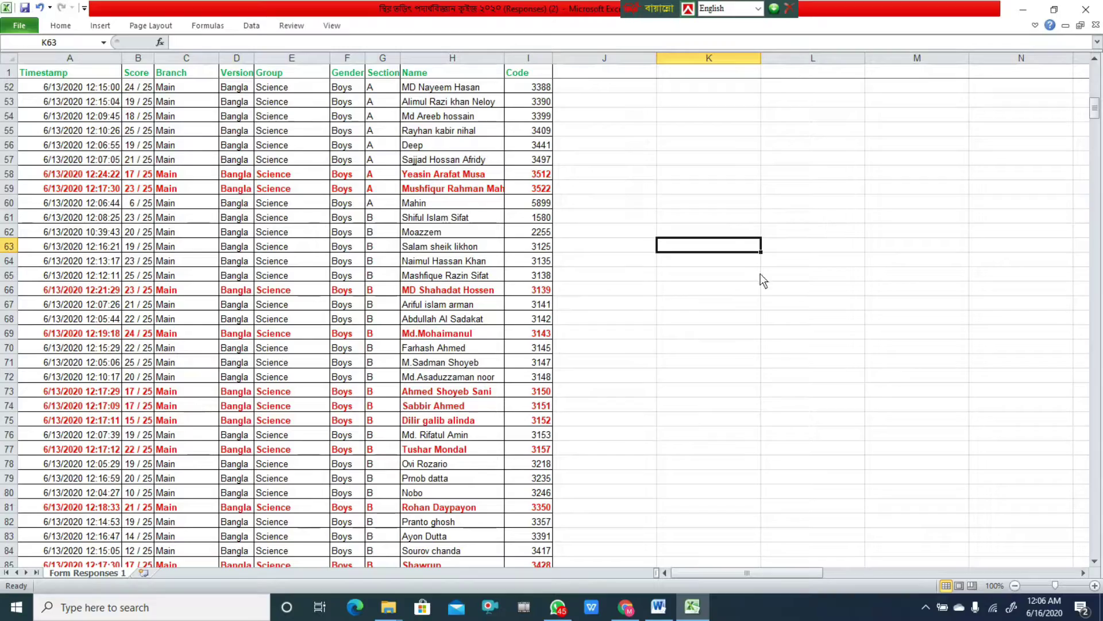
Look through the Main branch boys' rows around the change from section A to section B
scroll(757, 295, down, 5)
scroll(757, 295, up, 12)
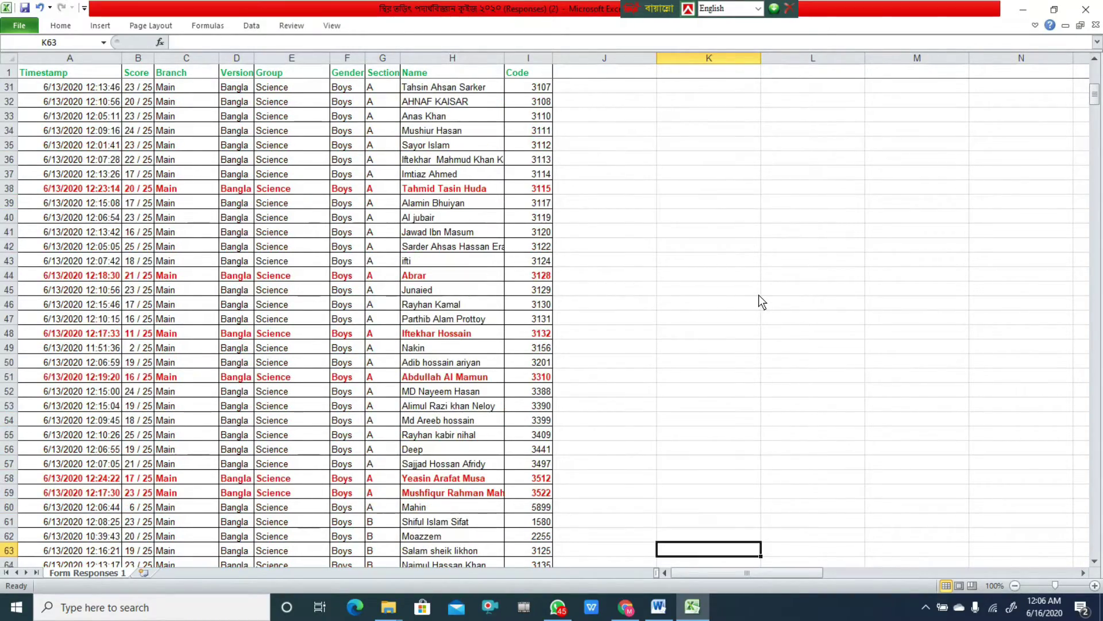
scroll(759, 294, down, 7)
scroll(758, 296, up, 6)
scroll(758, 293, up, 6)
scroll(760, 290, down, 9)
scroll(760, 291, up, 3)
scroll(761, 291, down, 9)
scroll(760, 291, up, 6)
scroll(761, 290, down, 2)
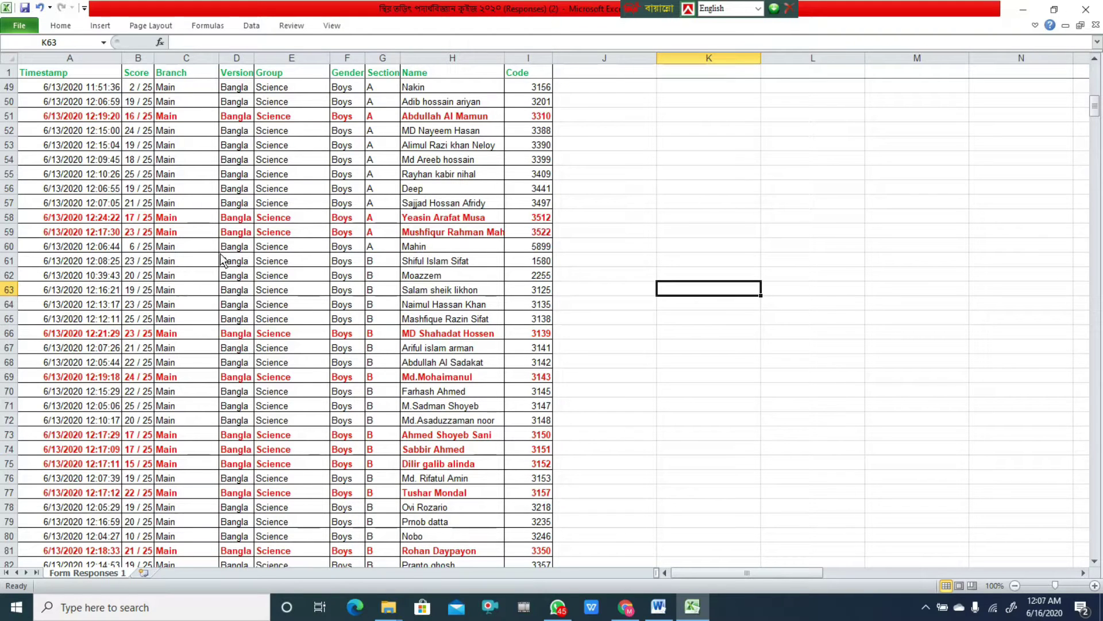
Check the Code order of the Main branch section B boys by selecting I61 through I90
click(372, 274)
click(374, 262)
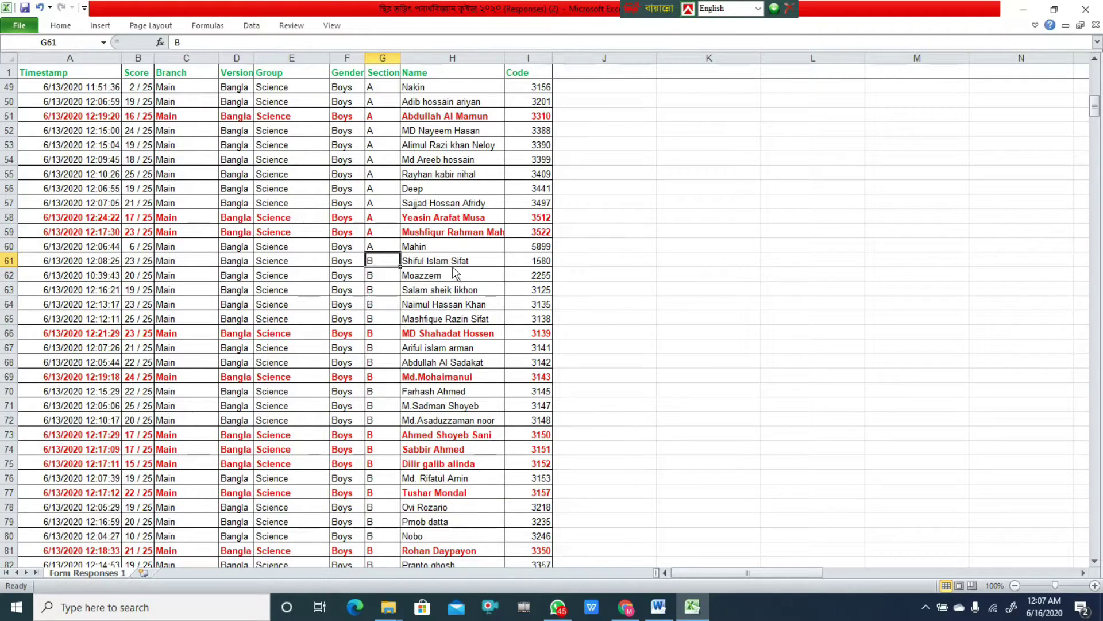
drag(532, 262, 510, 458)
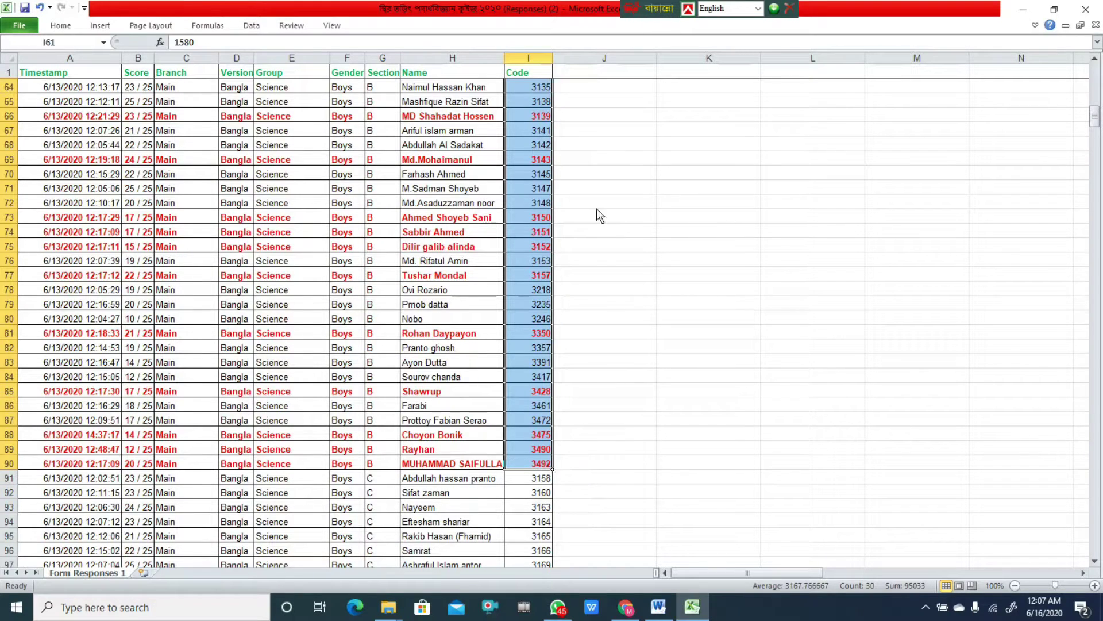
scroll(616, 206, down, 2)
scroll(616, 209, up, 4)
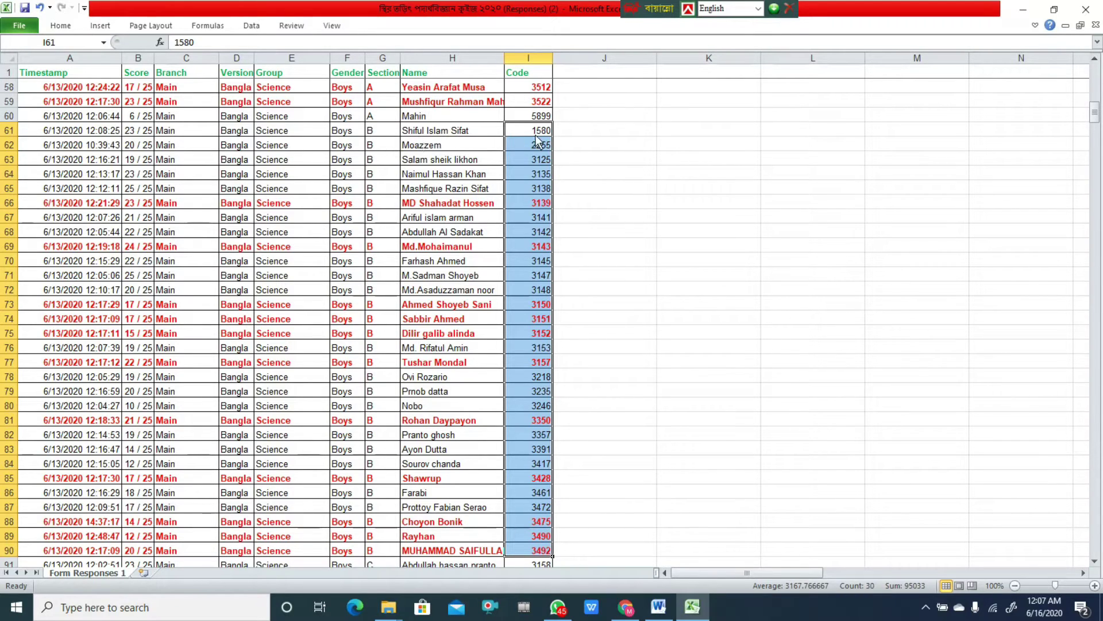
Copy the Main branch section B boys' codes in I61 through I90, and switch to the MCQ Test Form document in Word
scroll(555, 422, down, 1)
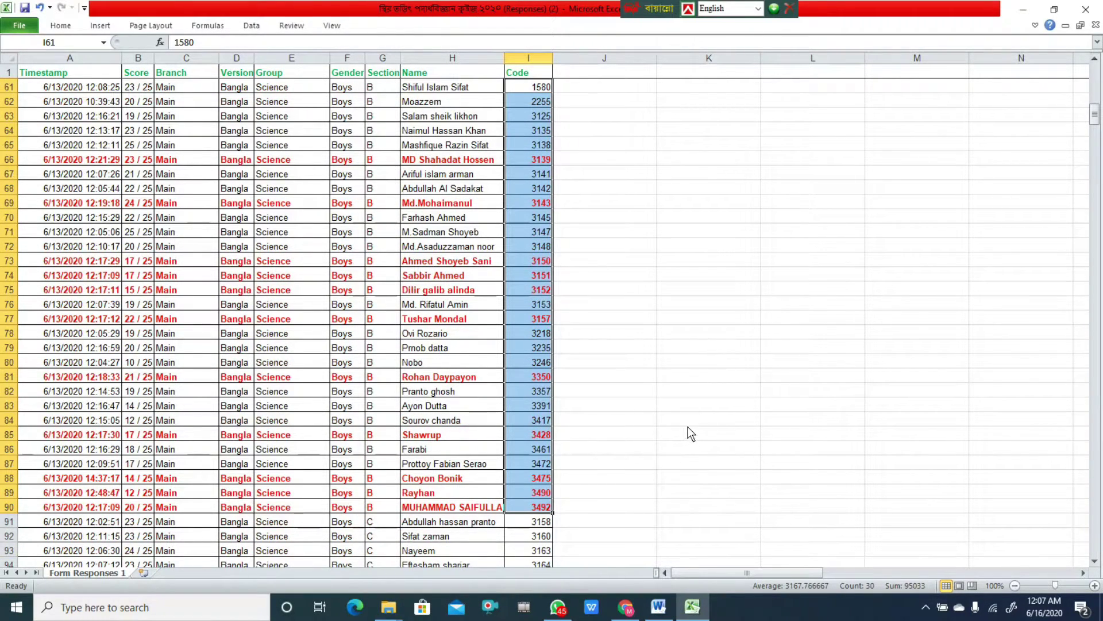
key(ctrl+c)
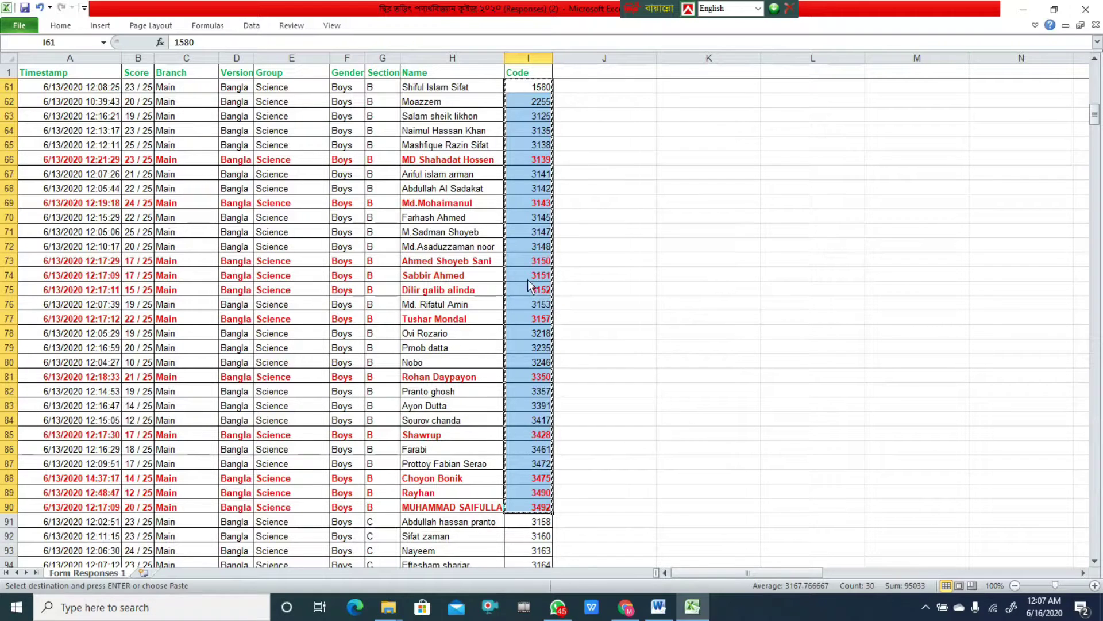
right_click(527, 193)
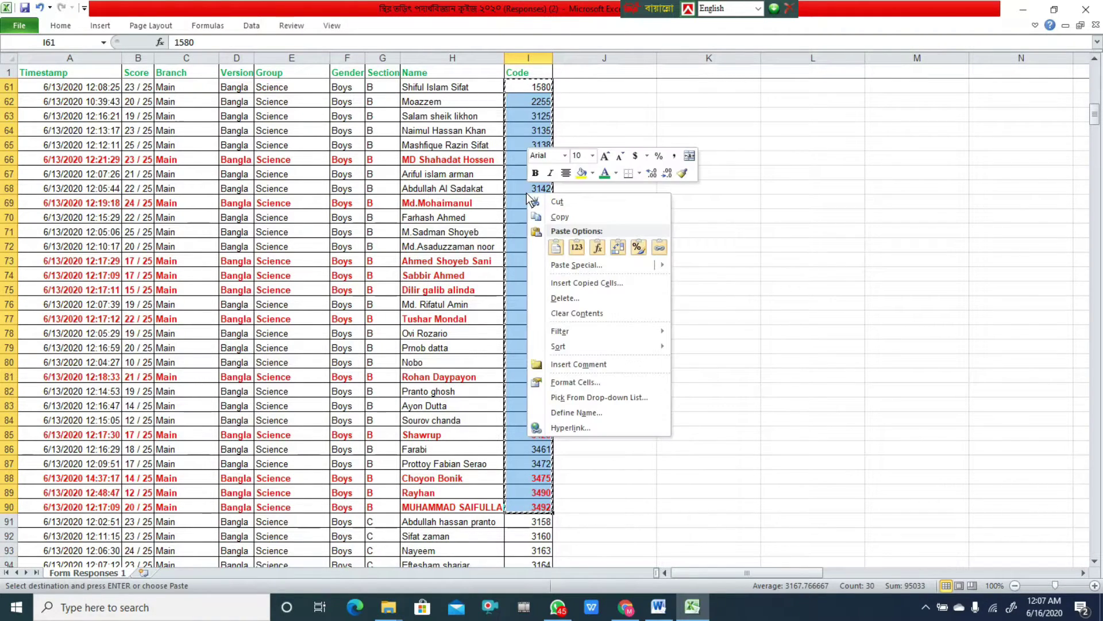
click(570, 216)
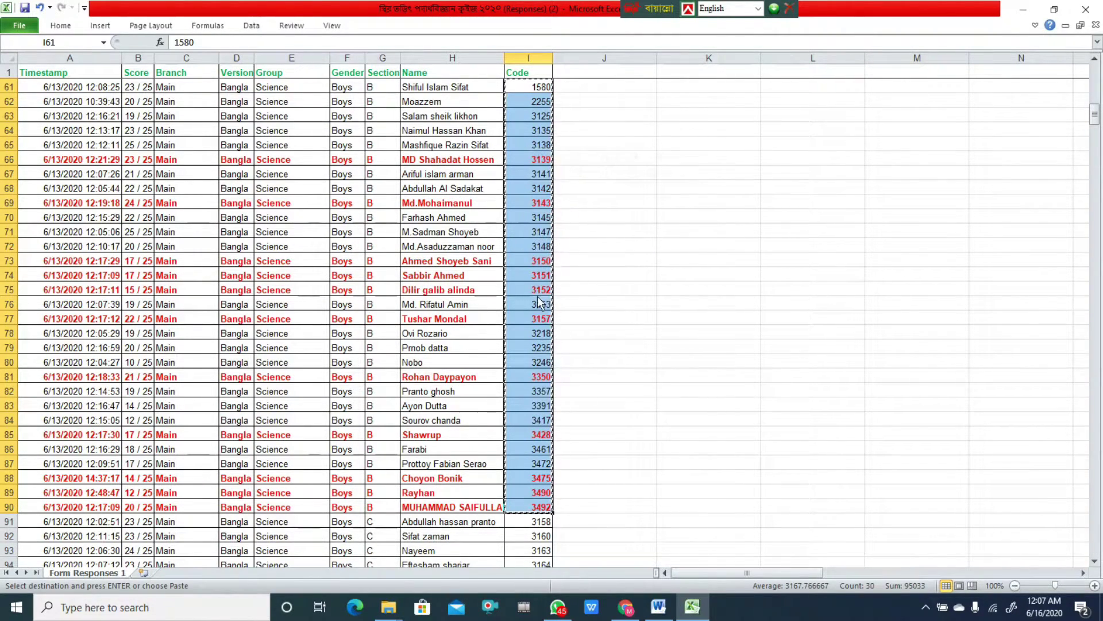
click(661, 614)
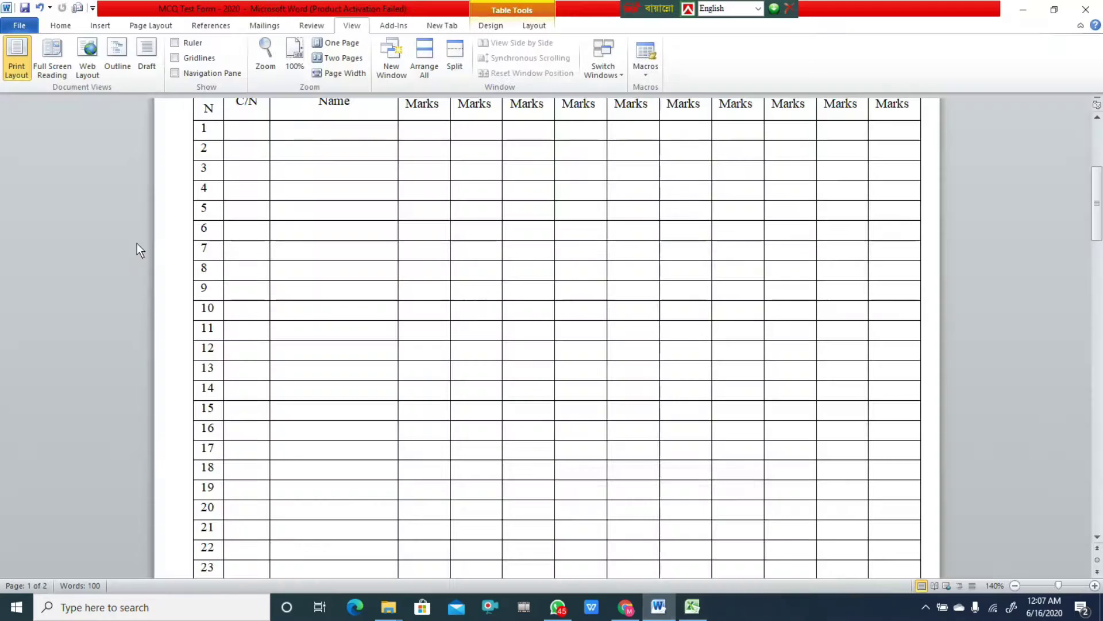
scroll(440, 123, down, 4)
scroll(442, 132, up, 8)
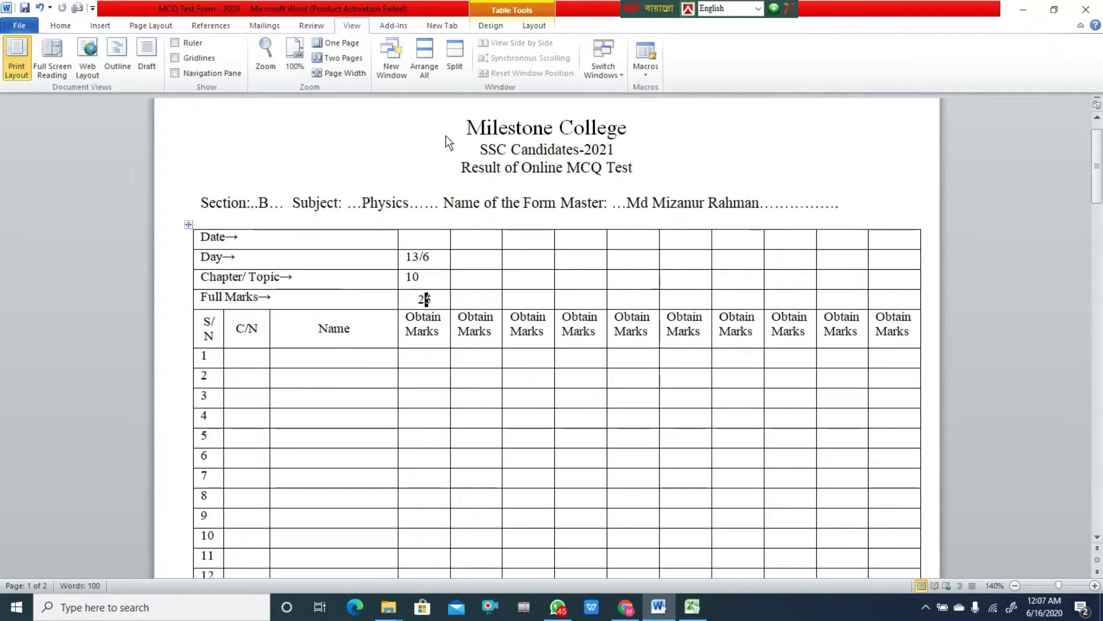
scroll(446, 137, down, 1)
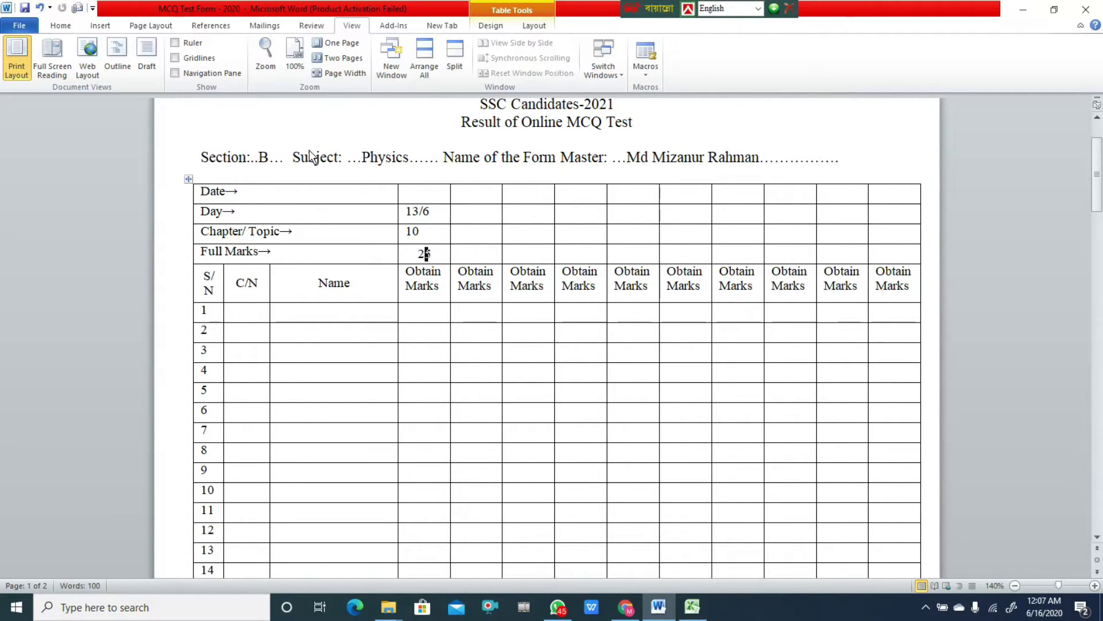
Paste the copied codes into the C/N column cells of rows 1 through 40
drag(250, 319, 258, 478)
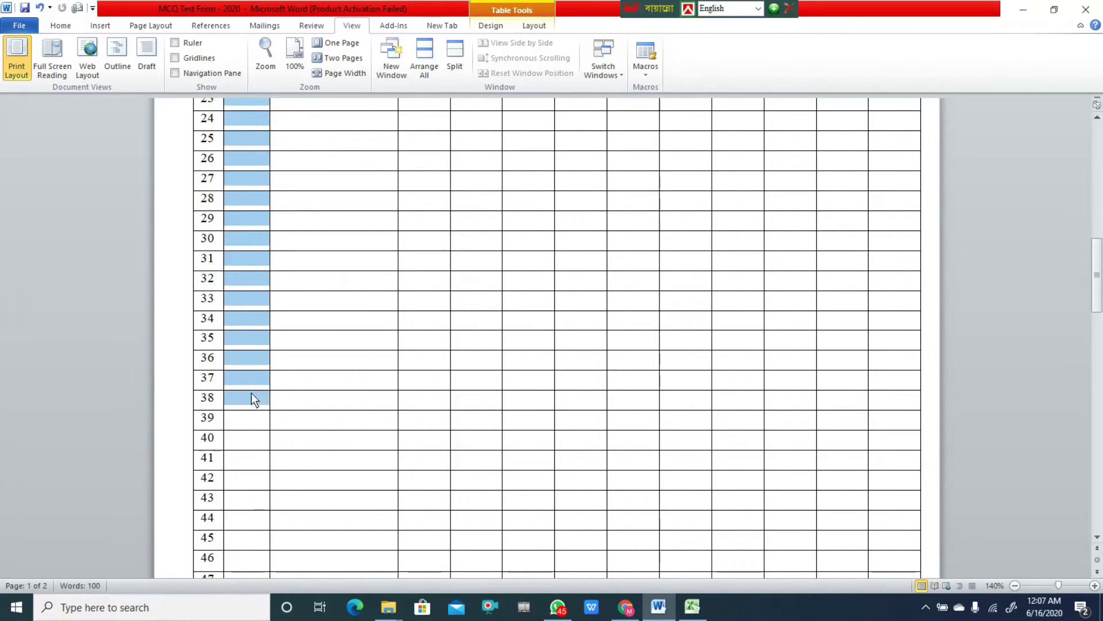
drag(252, 440, 252, 439)
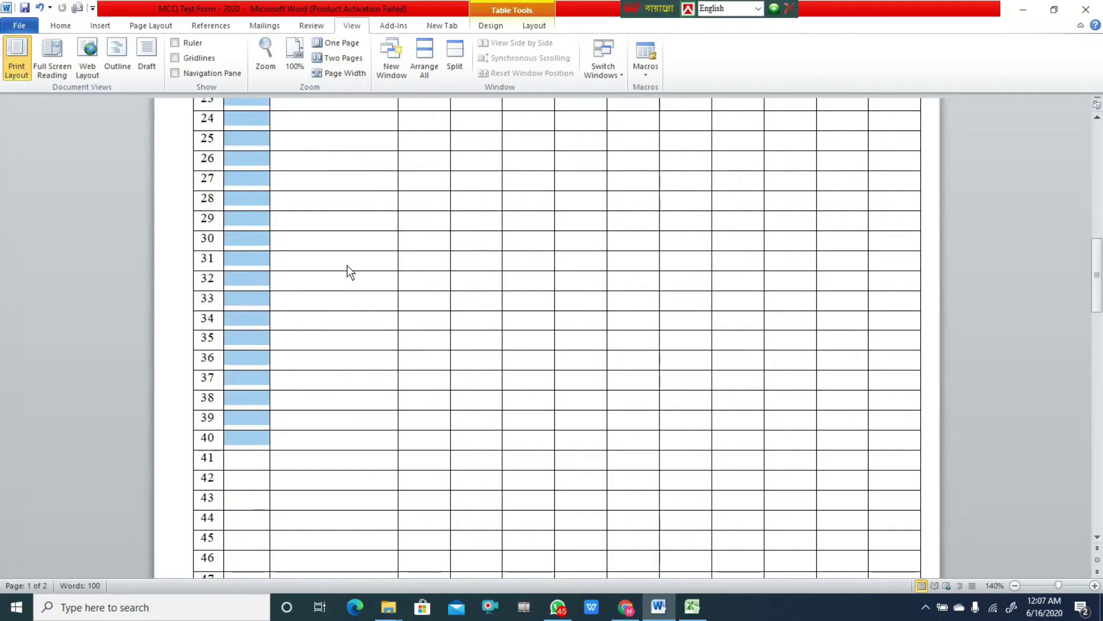
right_click(237, 132)
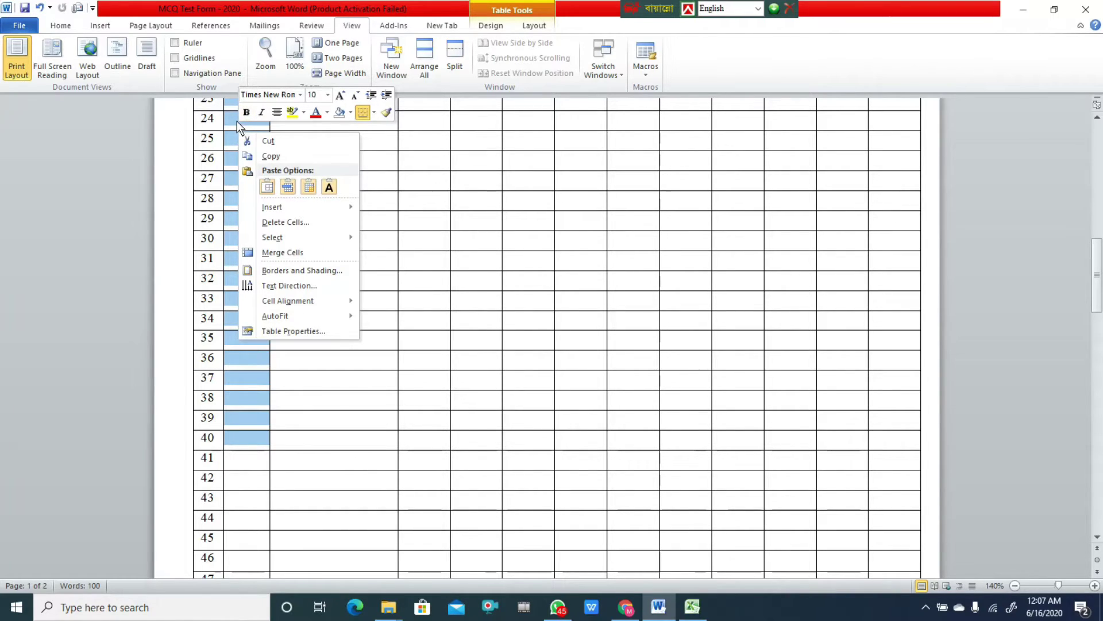
key(Escape)
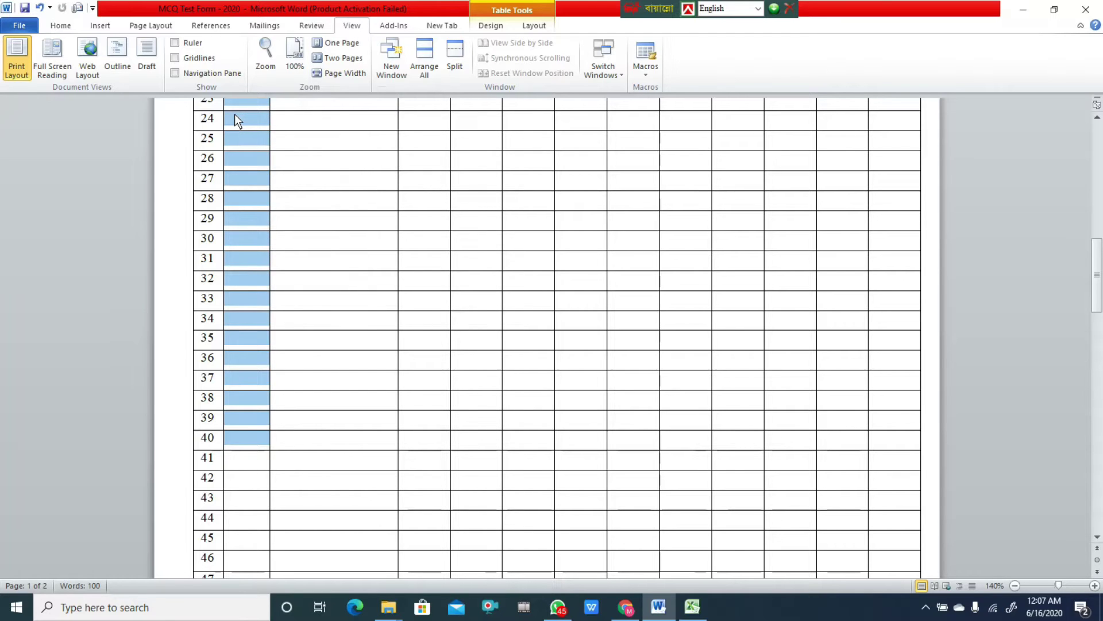
key(ctrl+v)
scroll(335, 155, down, 1)
scroll(334, 156, up, 14)
scroll(338, 163, up, 1)
scroll(338, 163, down, 3)
scroll(338, 163, up, 2)
scroll(338, 163, down, 1)
scroll(338, 162, down, 15)
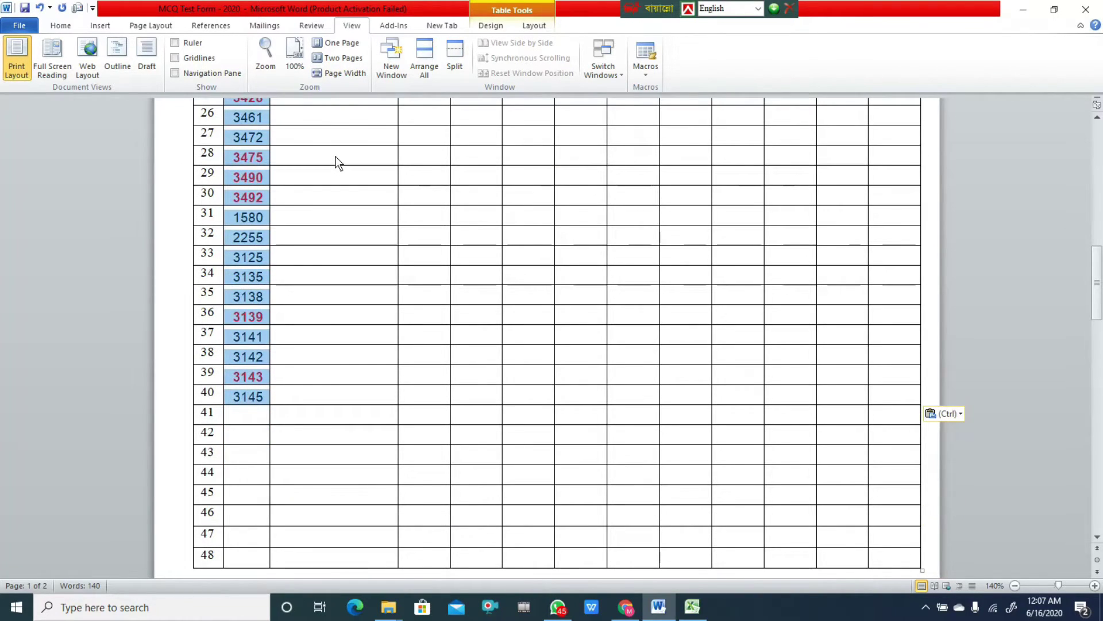
Clear the repeated codes from the C/N column, starting at row 31
scroll(338, 162, up, 2)
drag(232, 263, 234, 467)
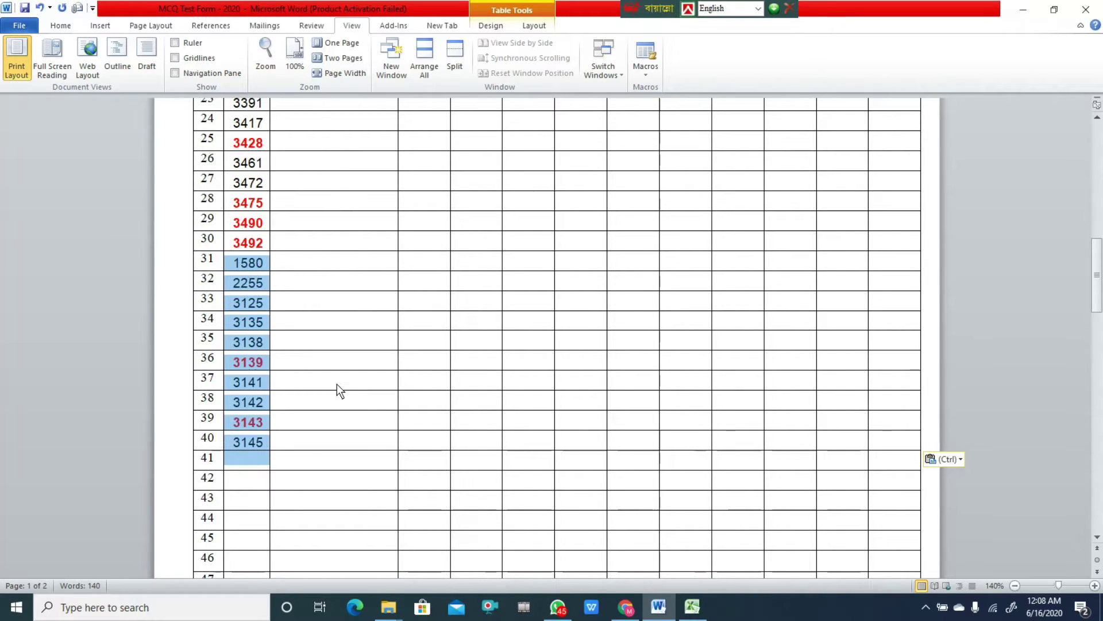
key(Delete)
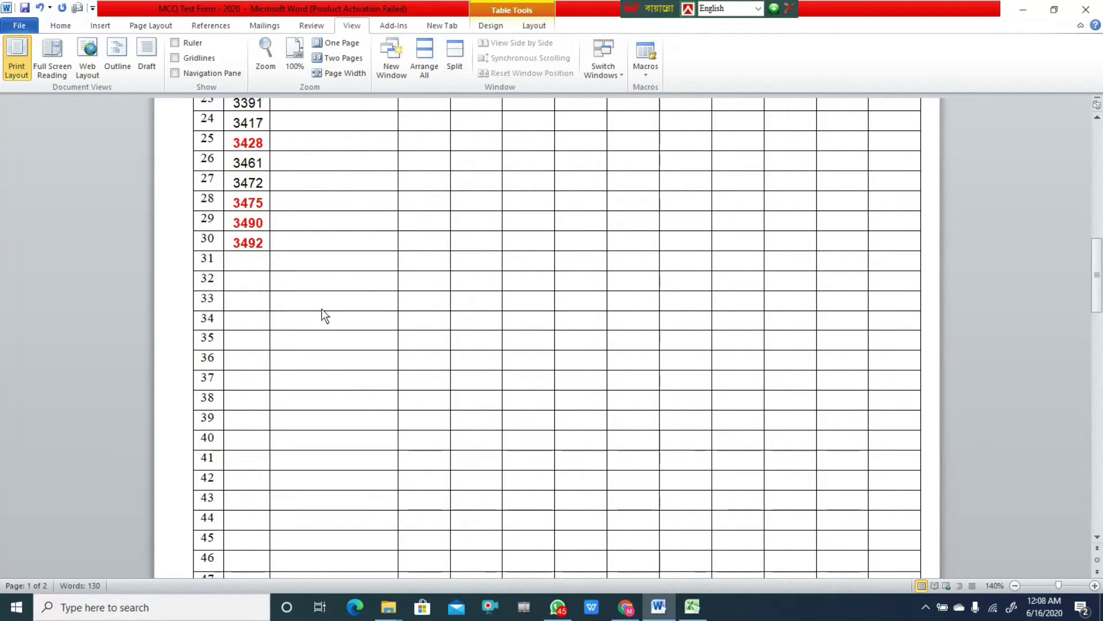
scroll(322, 313, down, 6)
scroll(323, 312, up, 10)
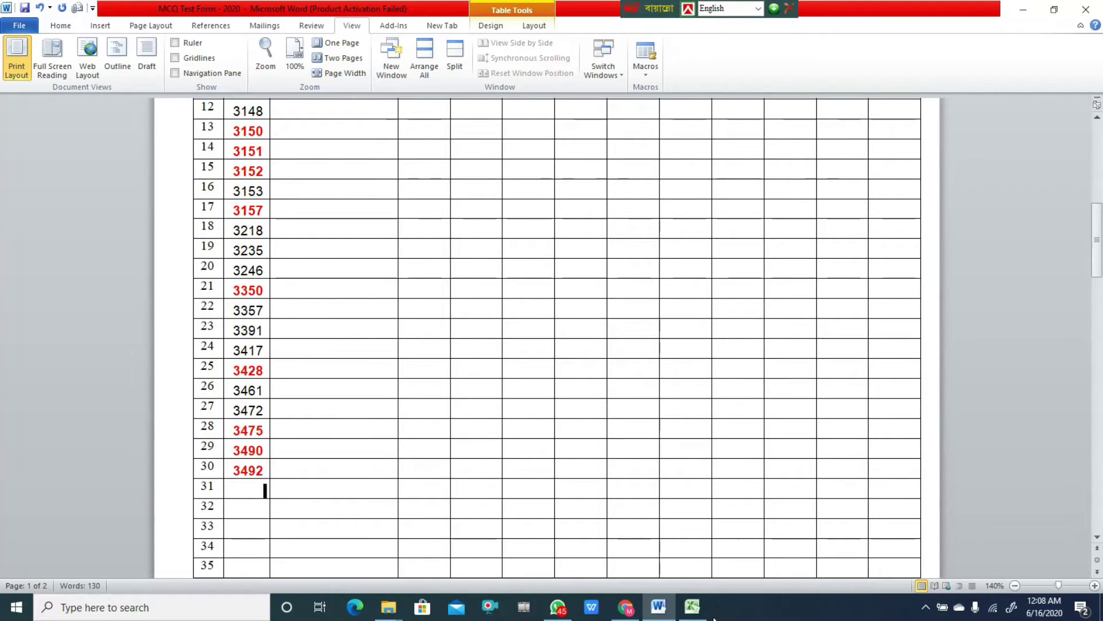
Switch to the Excel responses and copy the Main branch section B boys' names in H61 through H90
mouse_move(702, 616)
click(644, 528)
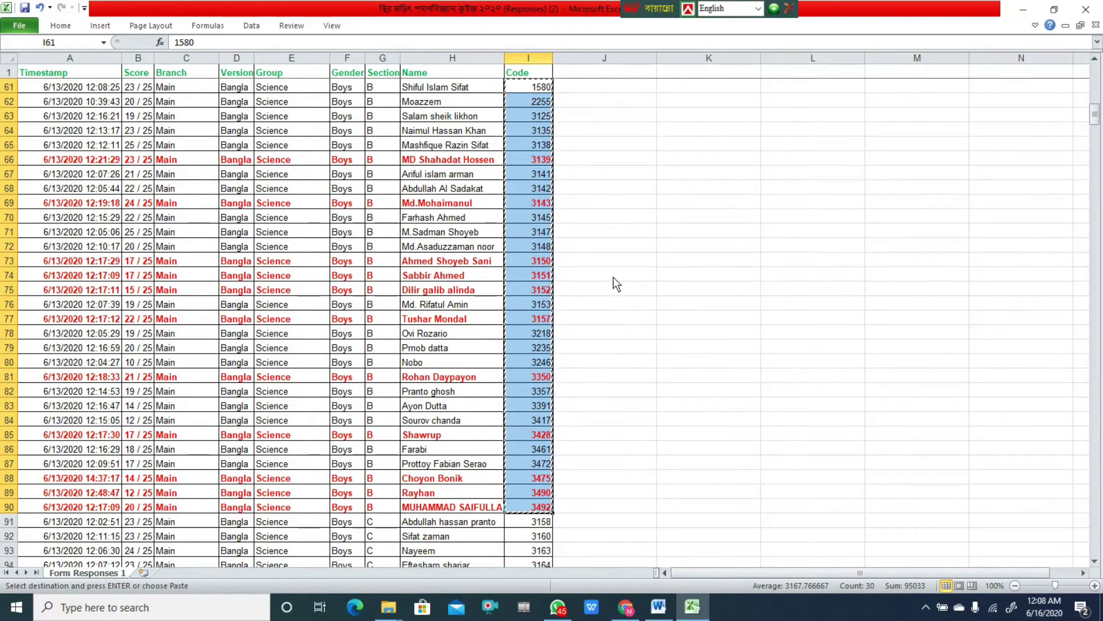
scroll(613, 278, up, 1)
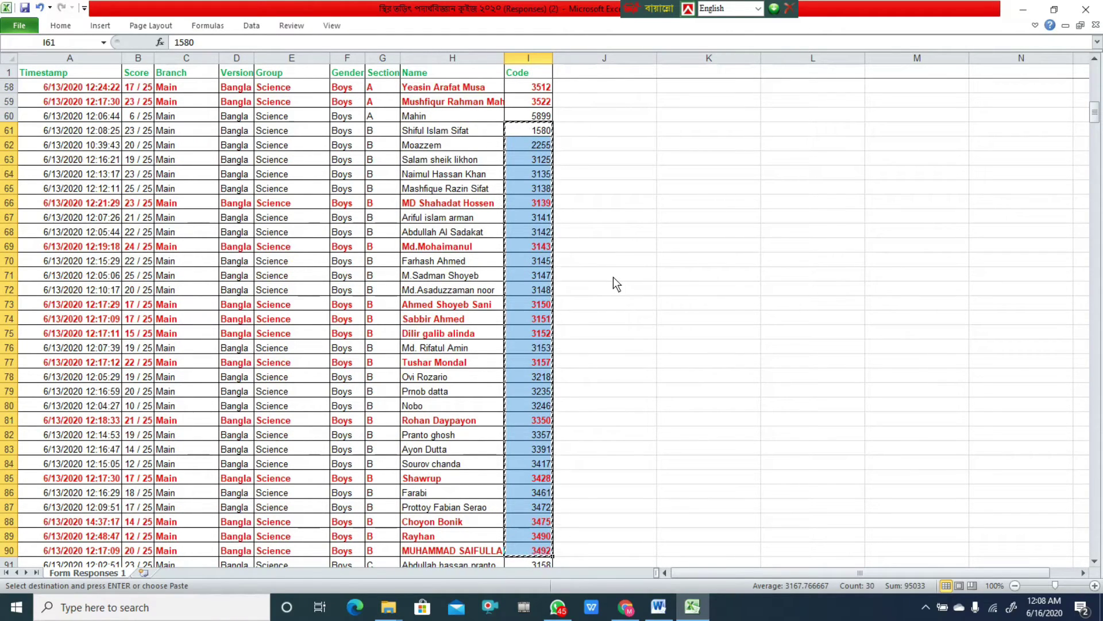
drag(497, 133, 494, 511)
right_click(454, 140)
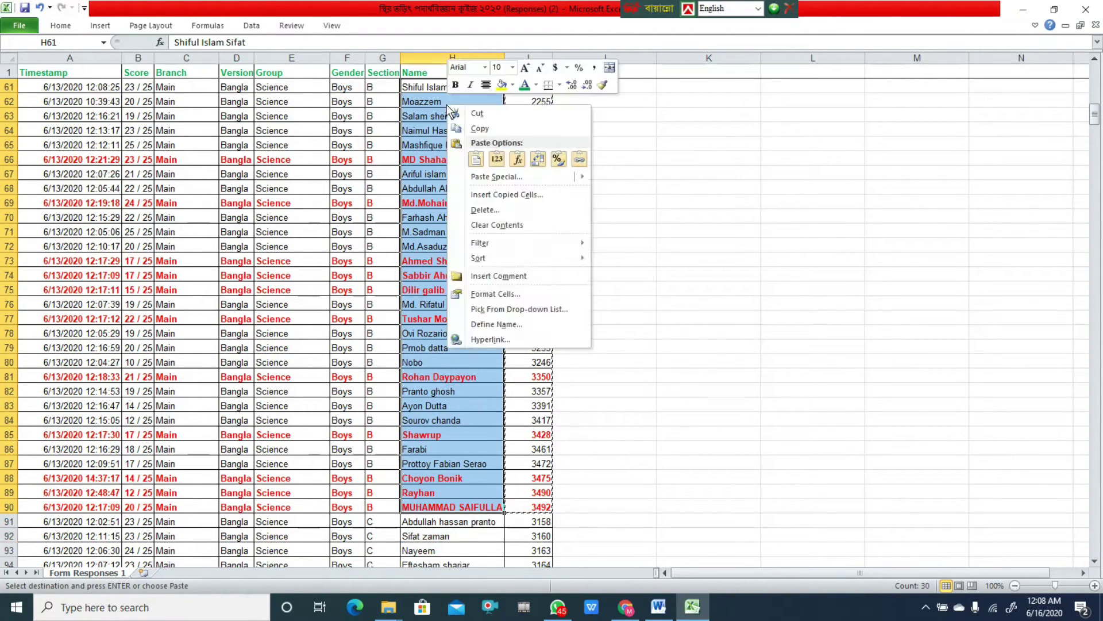
click(481, 131)
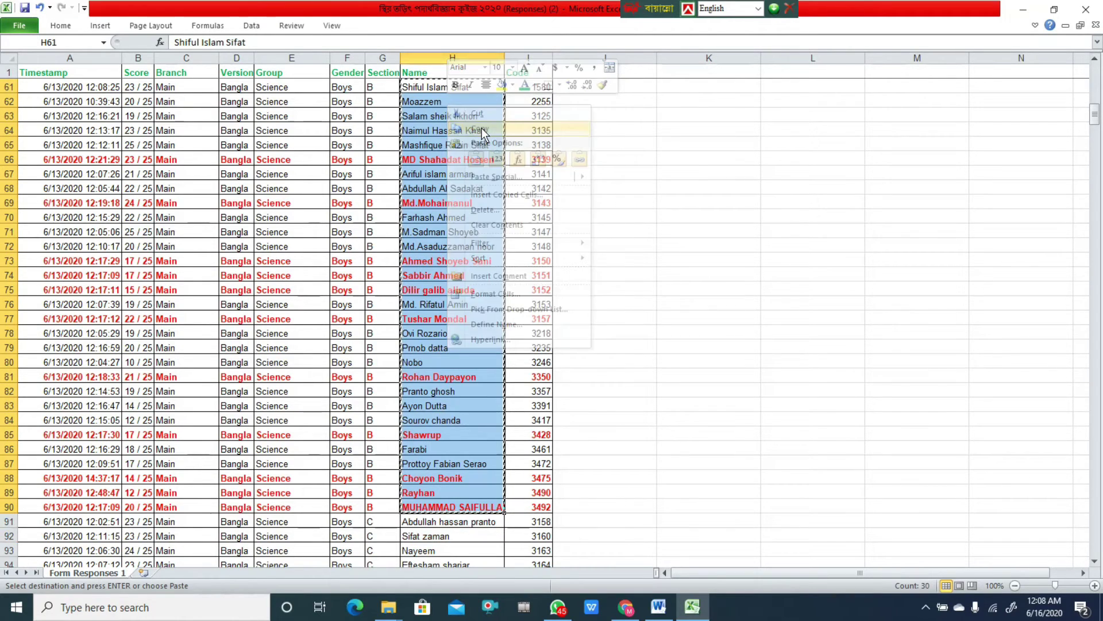
Switch to the Word form and paste the copied names into the Name column of rows 1 through 30, overwriting the cells
click(659, 606)
scroll(238, 263, down, 3)
scroll(237, 263, up, 10)
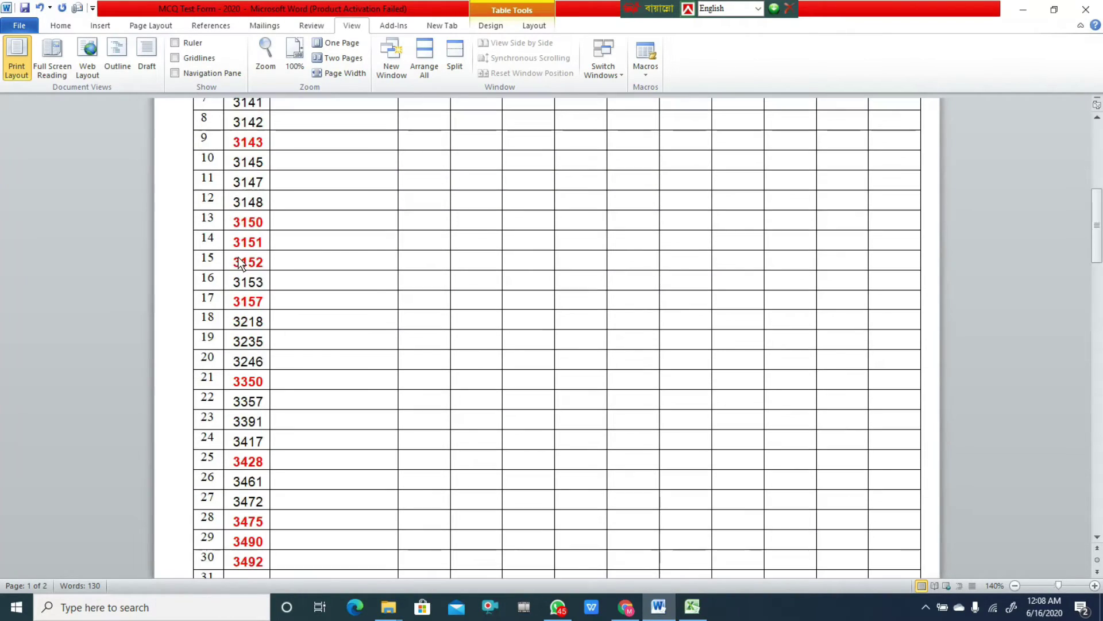
drag(334, 346, 330, 291)
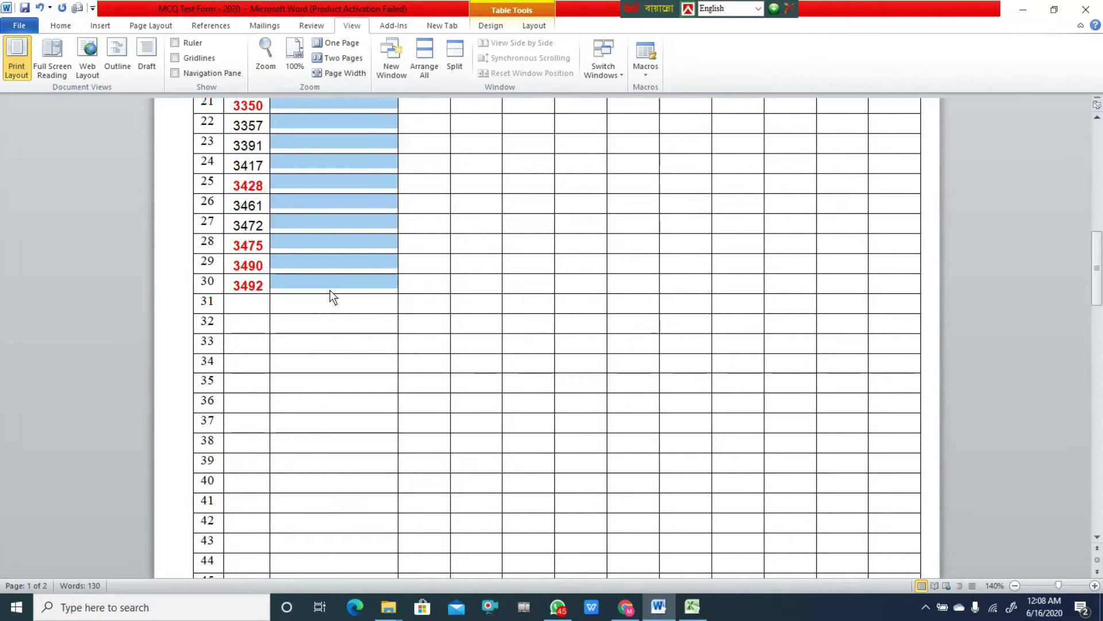
right_click(310, 161)
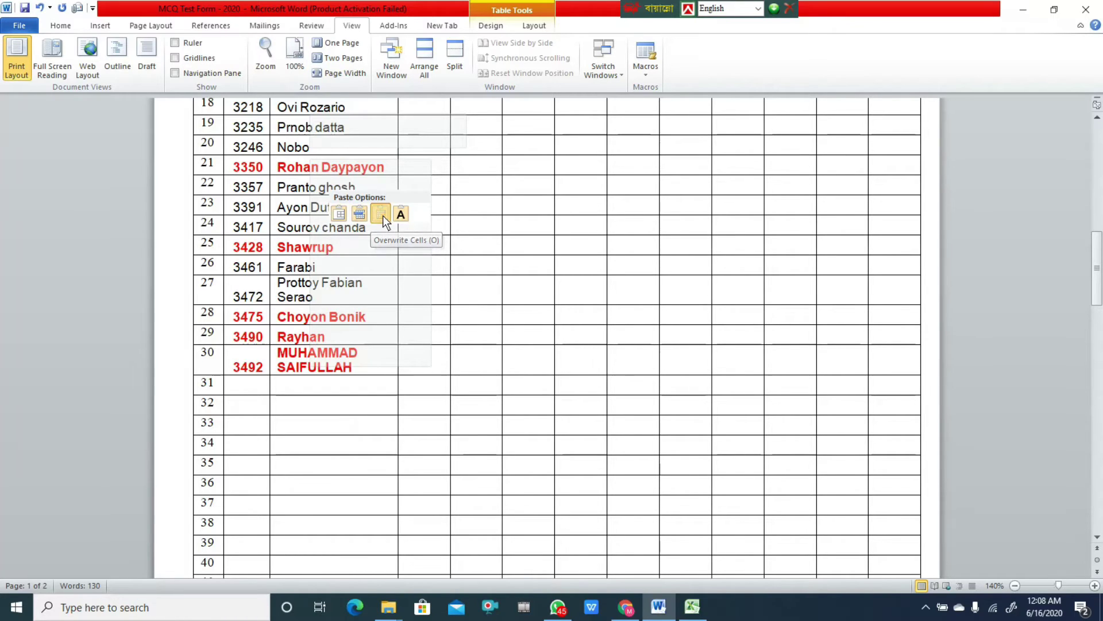
click(381, 214)
scroll(520, 238, down, 3)
scroll(517, 235, up, 12)
scroll(517, 236, down, 1)
scroll(516, 232, down, 1)
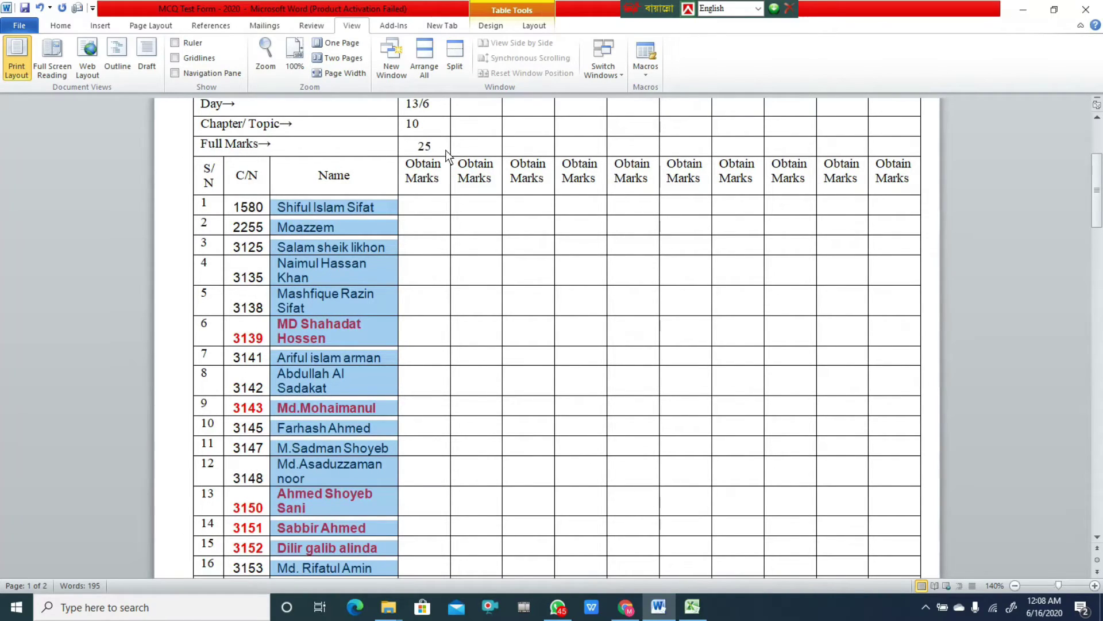
click(435, 208)
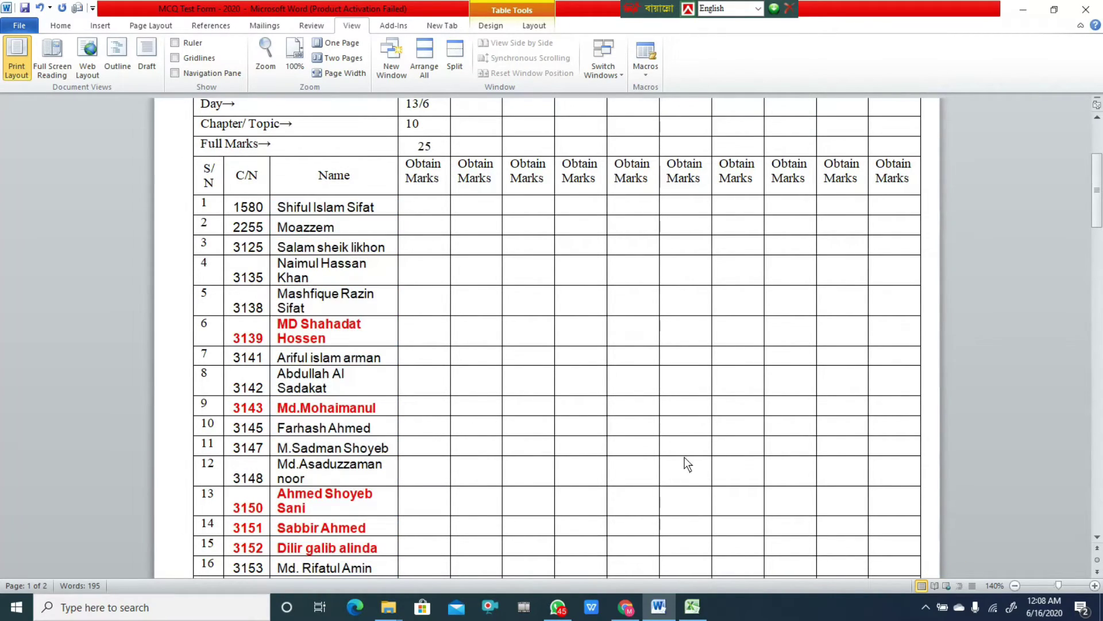
Switch to the Excel responses and copy the Main branch section B boys' scores in B61 through B90
click(694, 609)
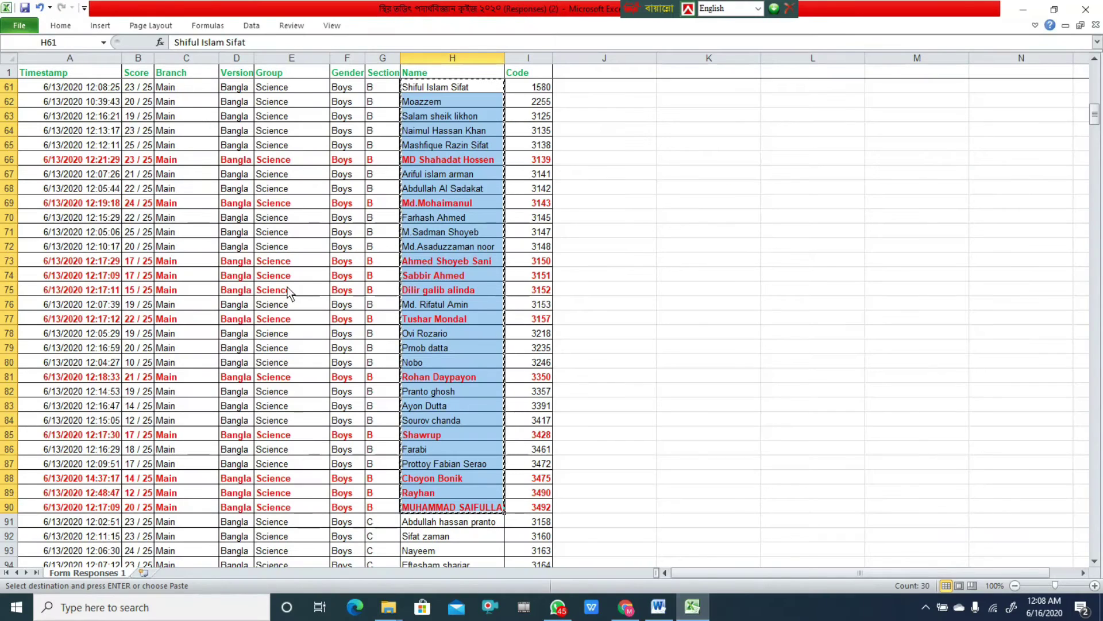
scroll(527, 184, down, 6)
scroll(459, 201, up, 6)
scroll(379, 221, up, 1)
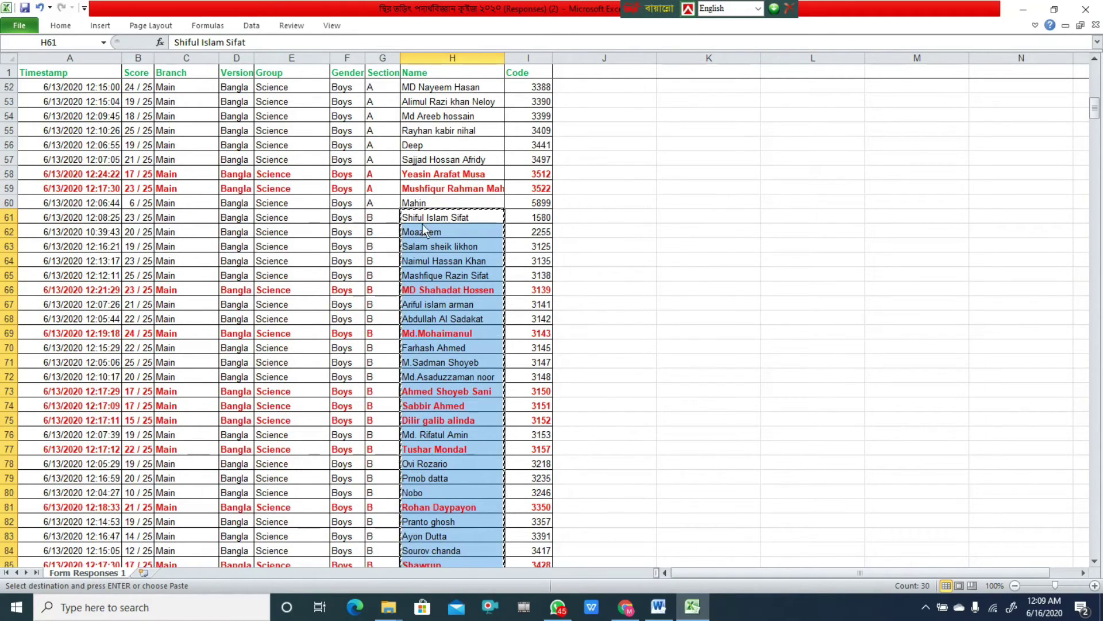
drag(143, 222, 151, 494)
right_click(139, 157)
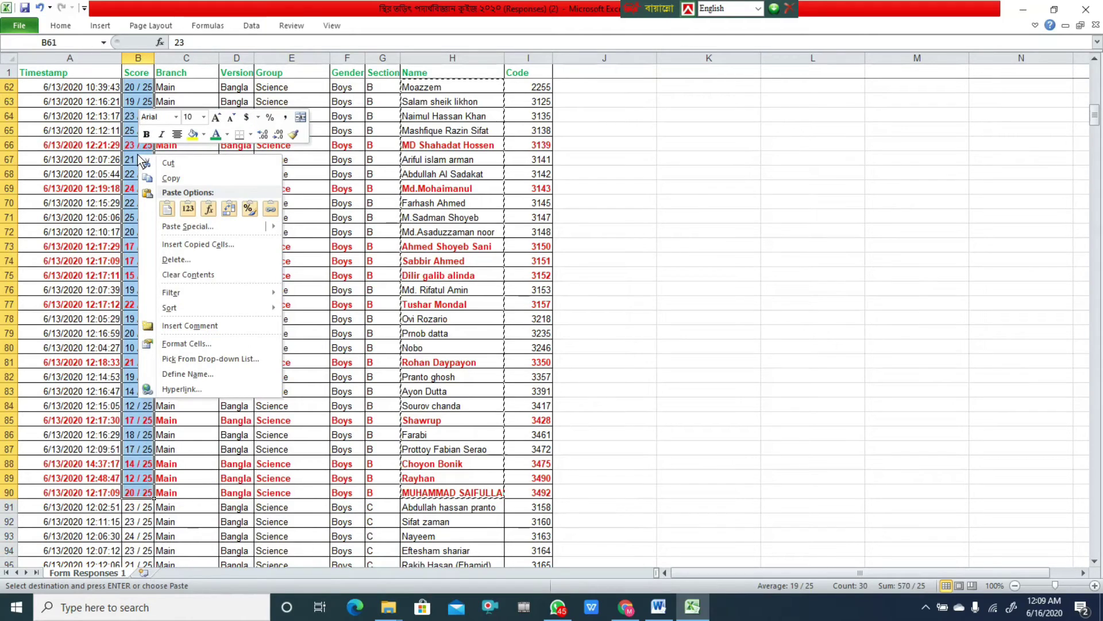
click(170, 178)
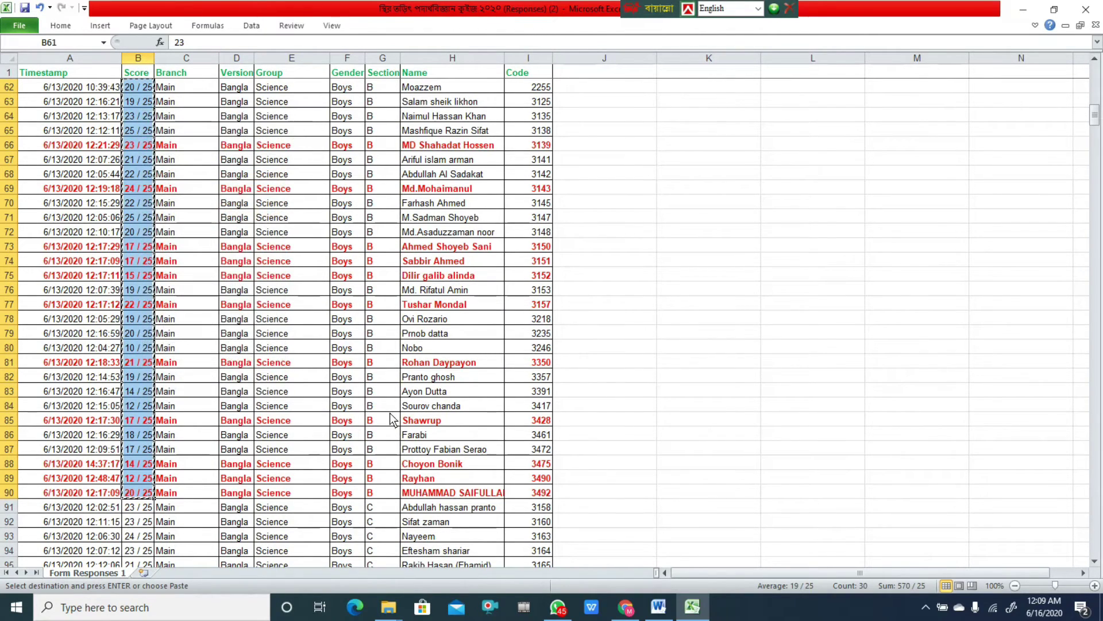
In the Word form, paste the scores into the first Obtain Marks column, overwriting rows 1 through 30, and fit the column width to its contents
click(660, 611)
click(426, 202)
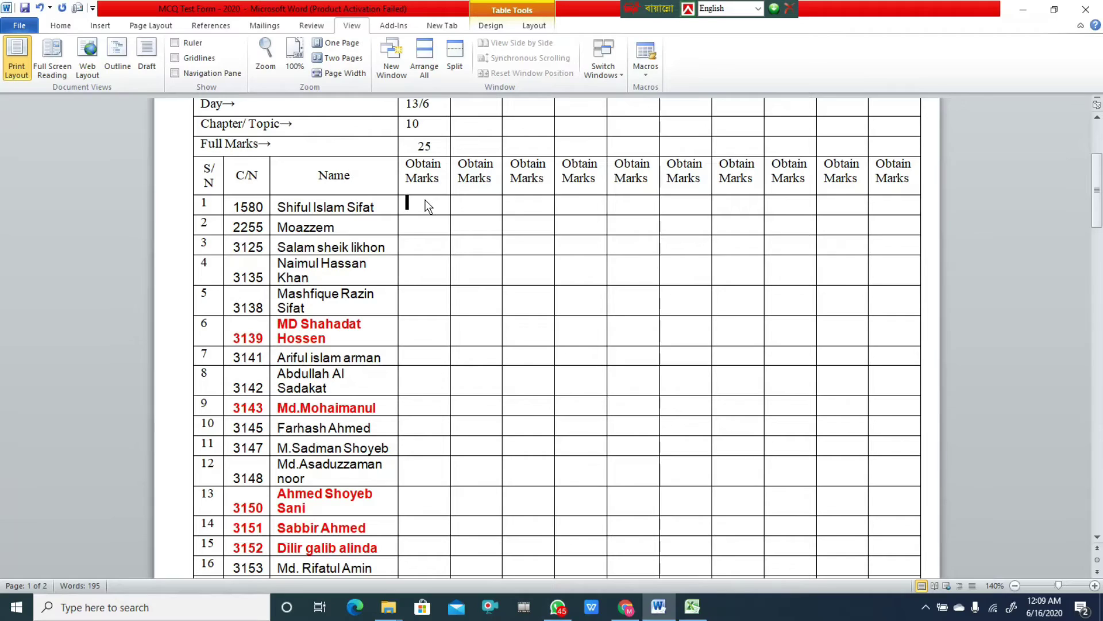
drag(427, 234, 433, 473)
drag(449, 529, 421, 234)
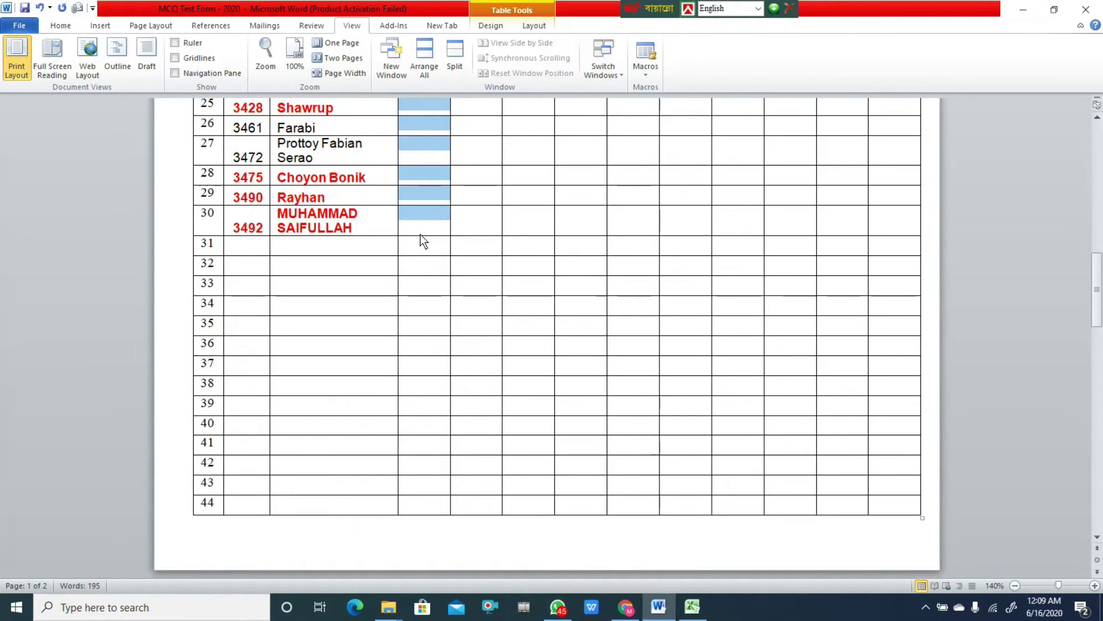
right_click(427, 123)
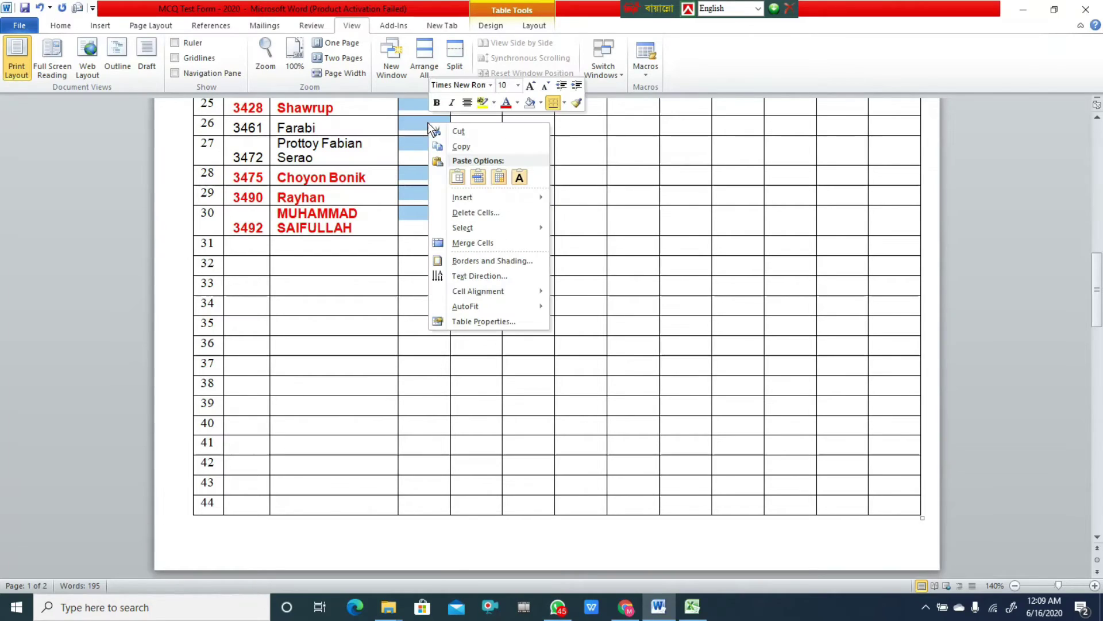
click(503, 174)
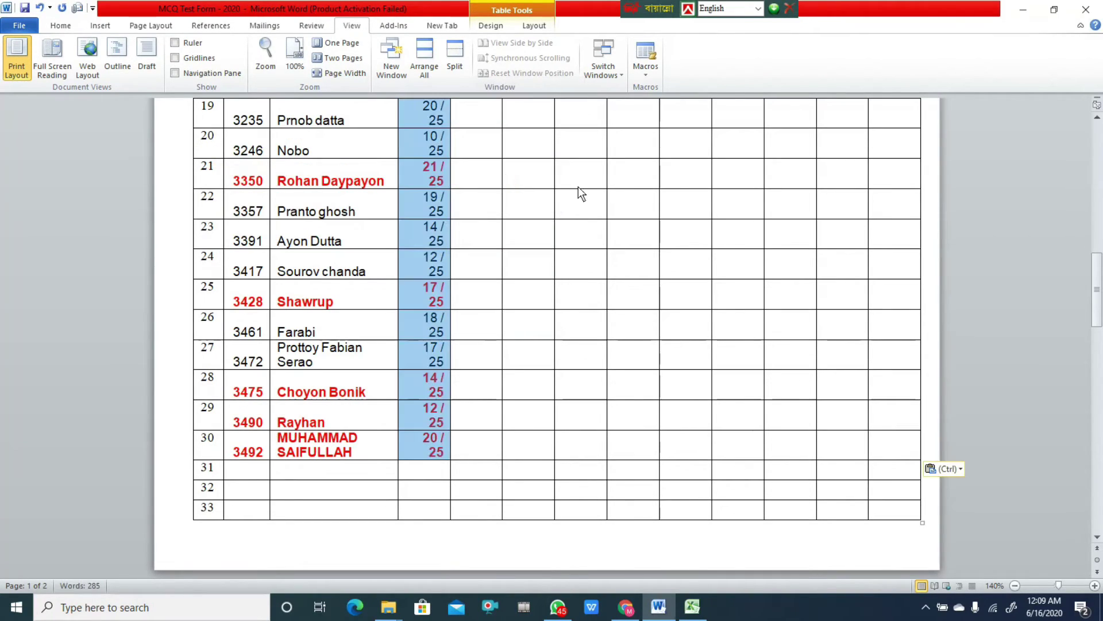
scroll(580, 184, up, 5)
scroll(581, 184, up, 5)
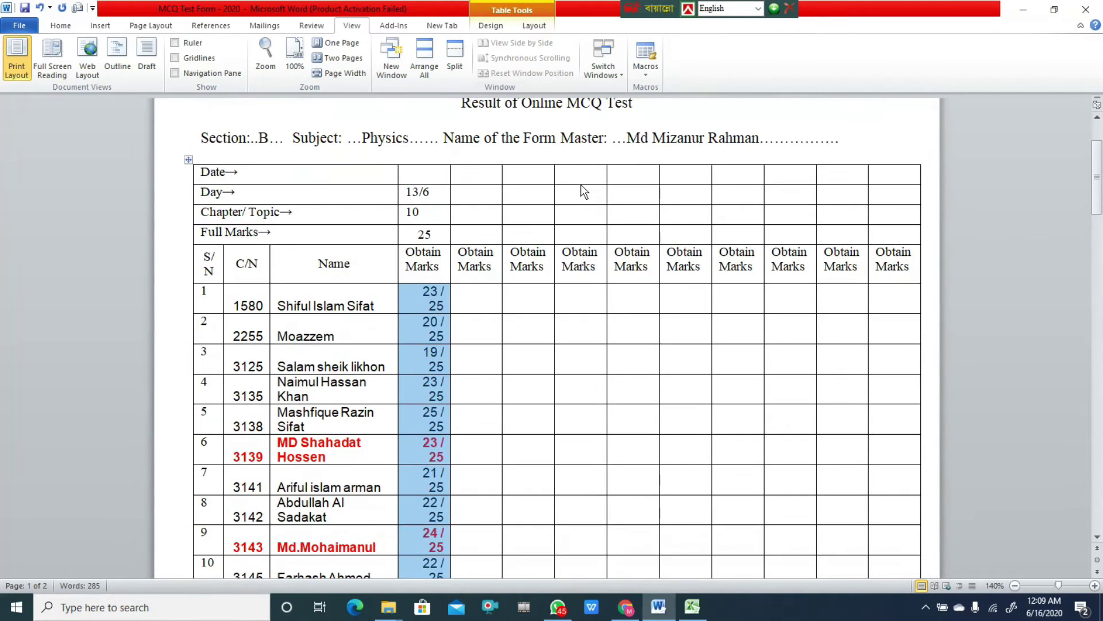
click(526, 292)
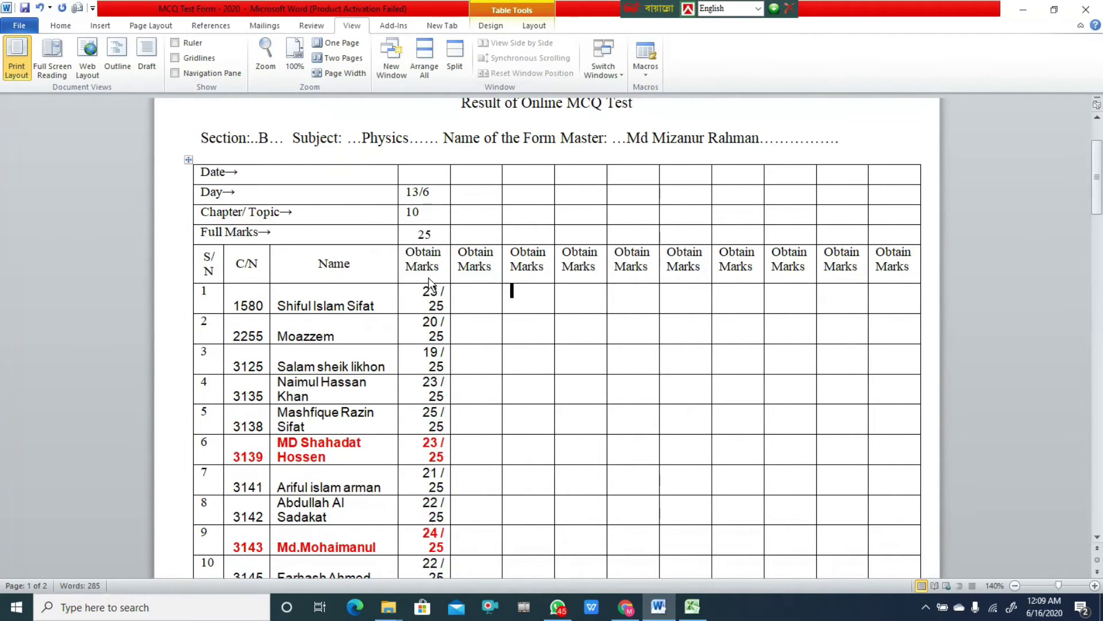
double_click(451, 199)
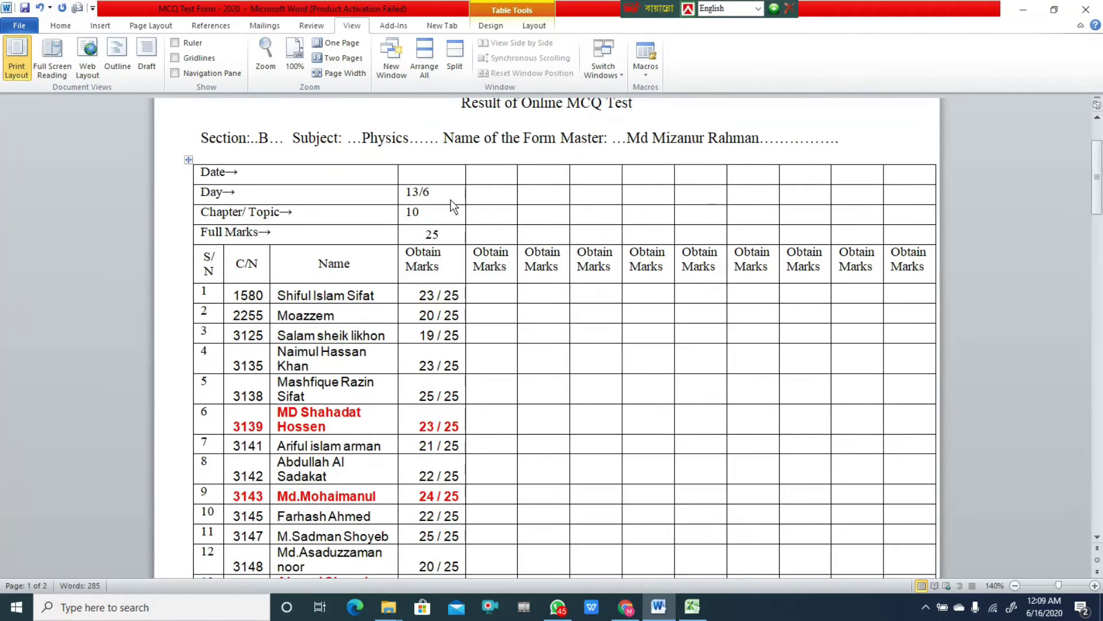
scroll(498, 363, down, 7)
scroll(502, 361, up, 7)
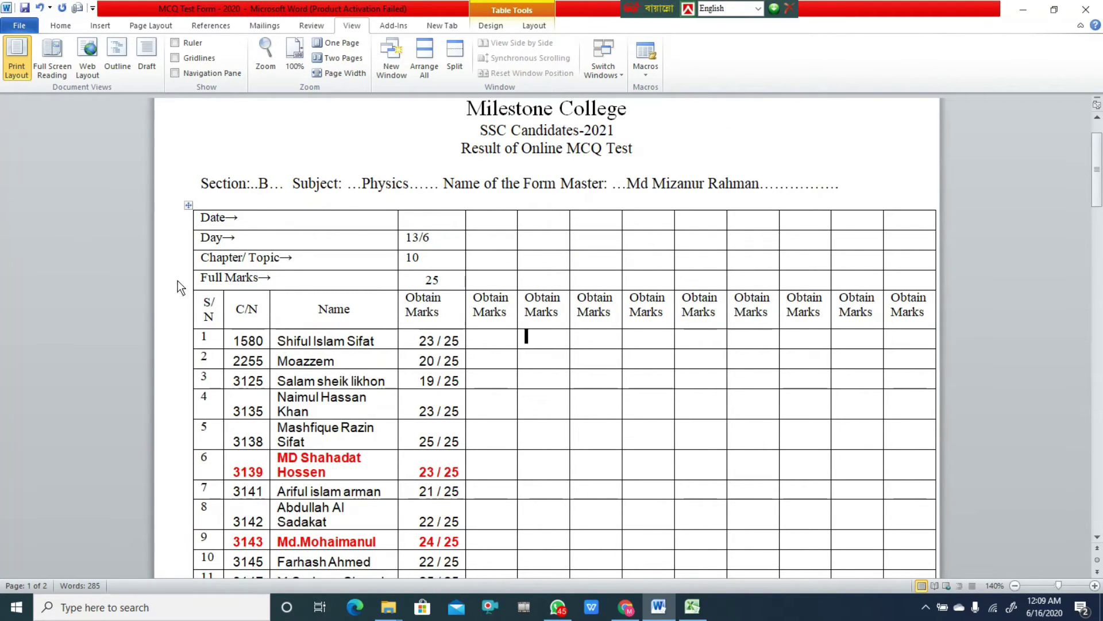
click(197, 282)
click(405, 282)
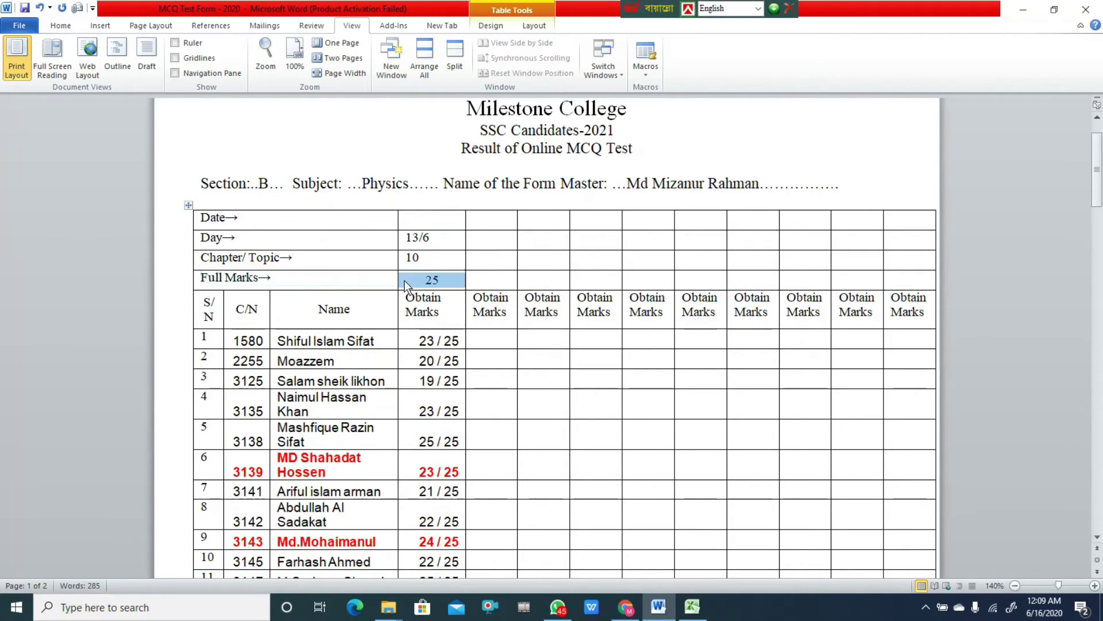
Delete the "/ 25" suffix from the scores in rows 1 and 2 of the first Obtain Marks column, leaving only 23 and 20
click(514, 345)
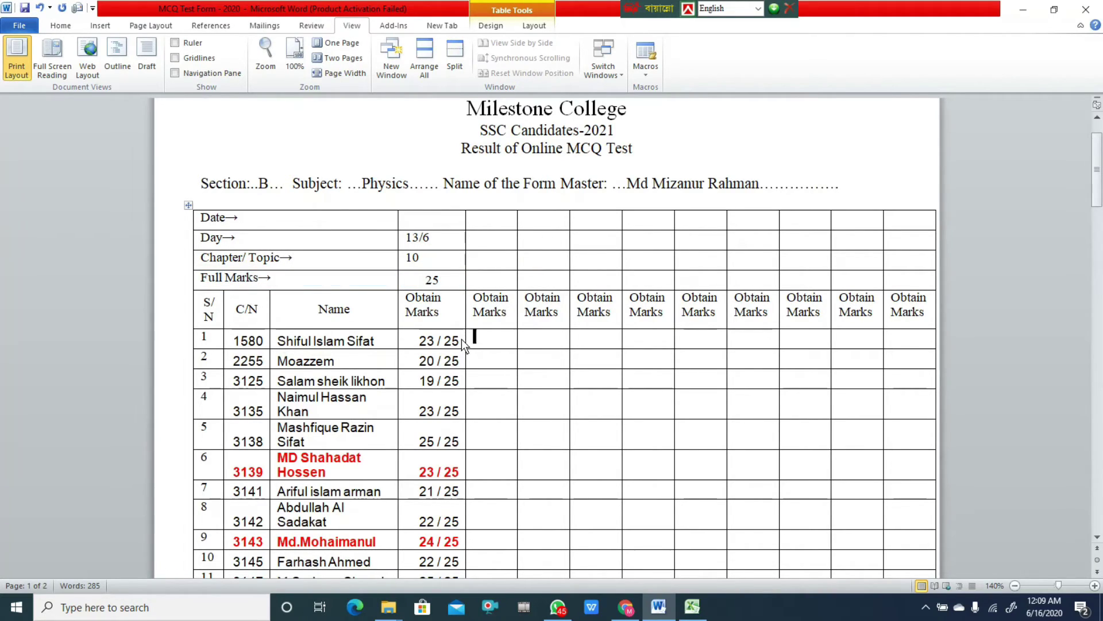
key(BackSpace)
key(BackSpace)
key(BackSpace)
key(BackSpace)
key(BackSpace)
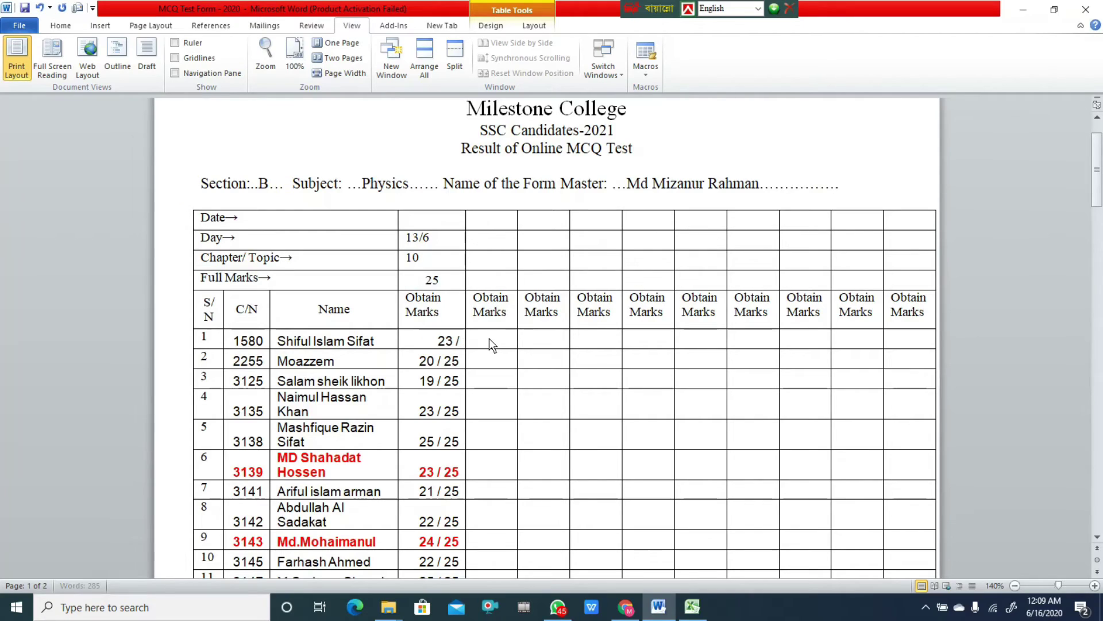
click(465, 361)
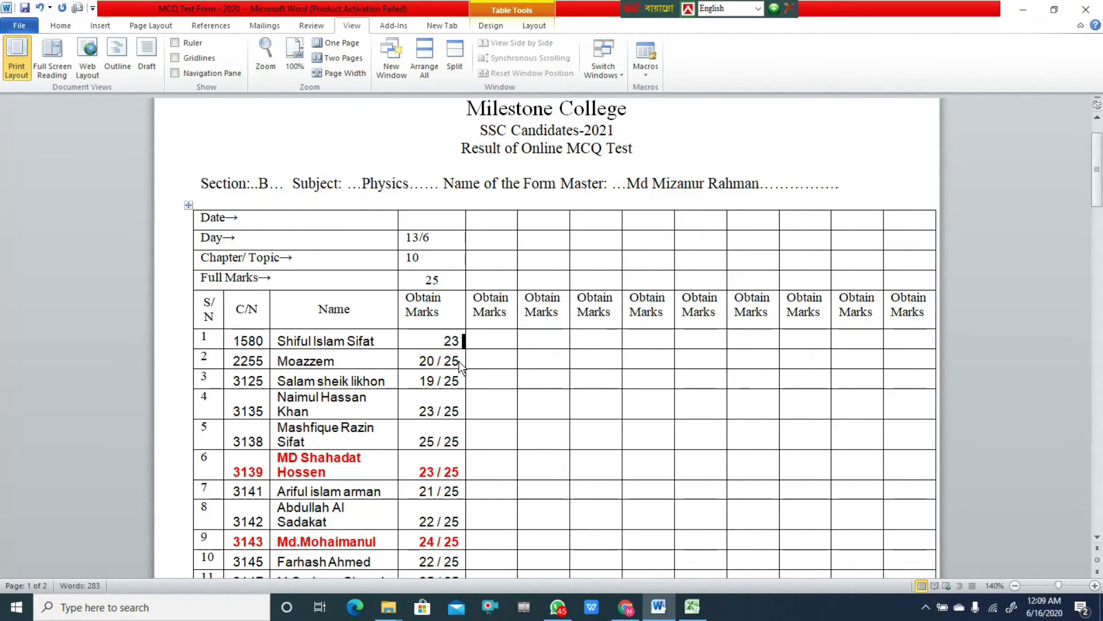
key(BackSpace)
key(BackSpace)
key(BackSpace)
key(BackSpace)
key(BackSpace)
scroll(482, 376, down, 5)
scroll(471, 370, down, 8)
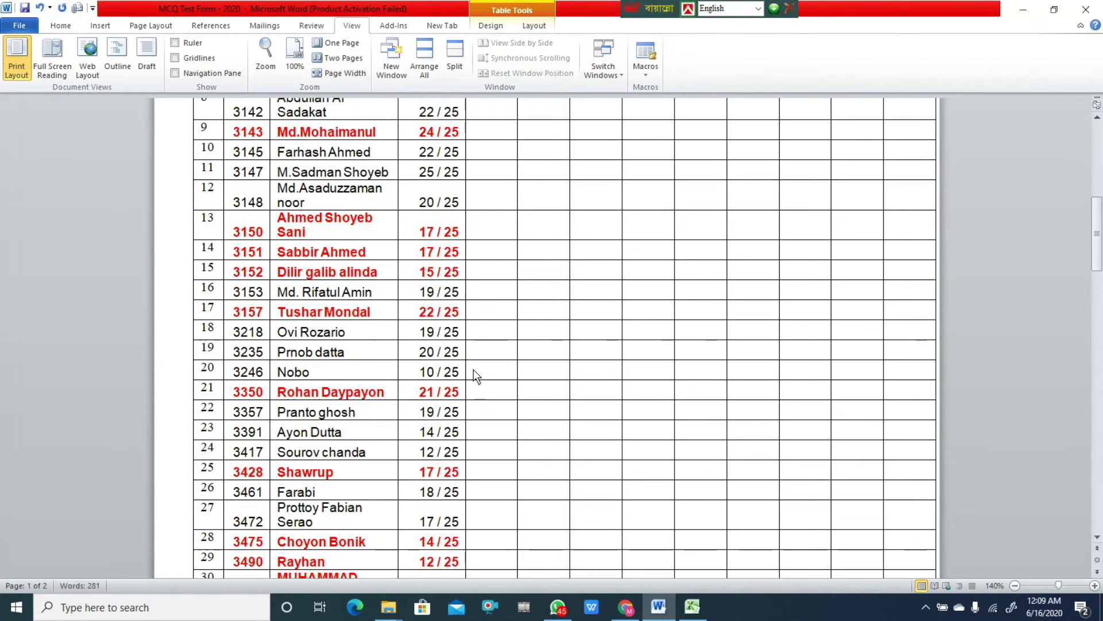
scroll(474, 382, up, 10)
scroll(474, 384, up, 1)
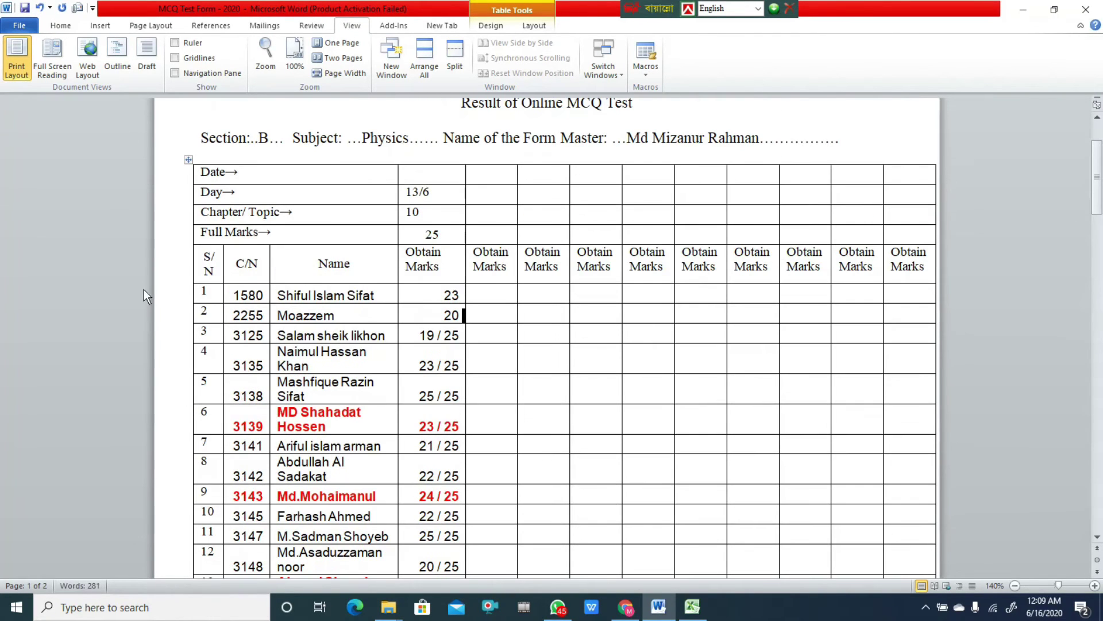
drag(188, 292, 313, 423)
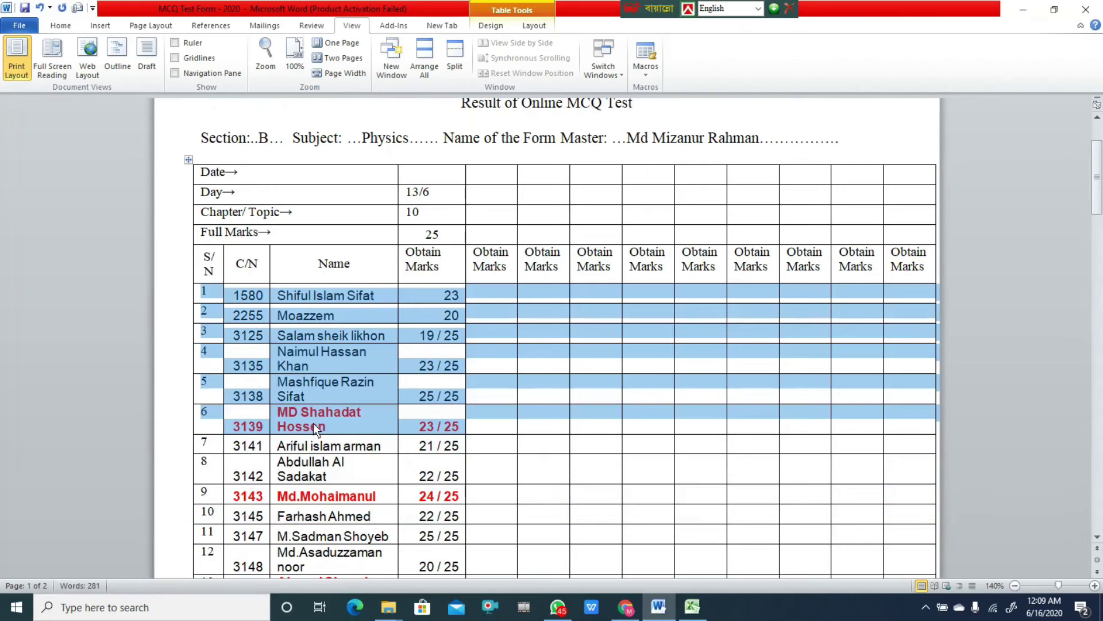
scroll(612, 353, down, 8)
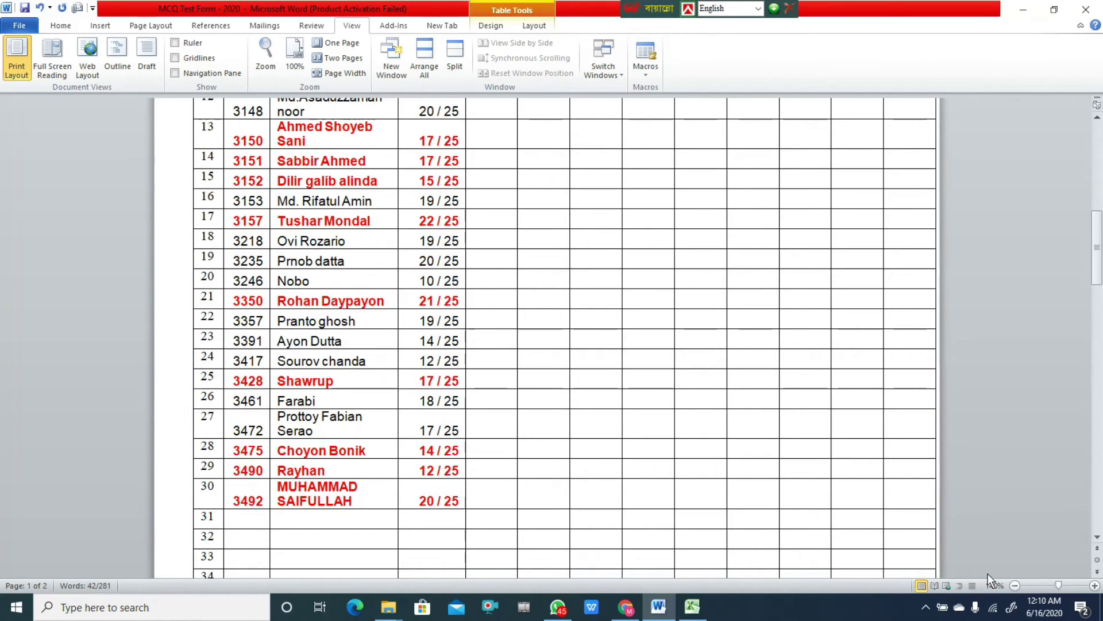
click(927, 607)
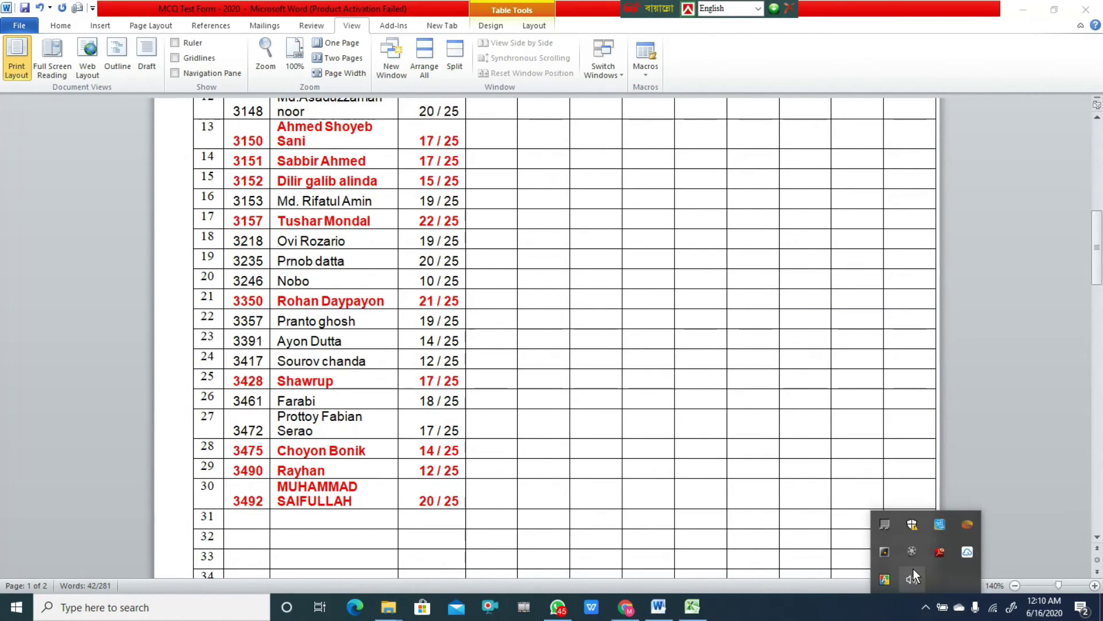
click(911, 554)
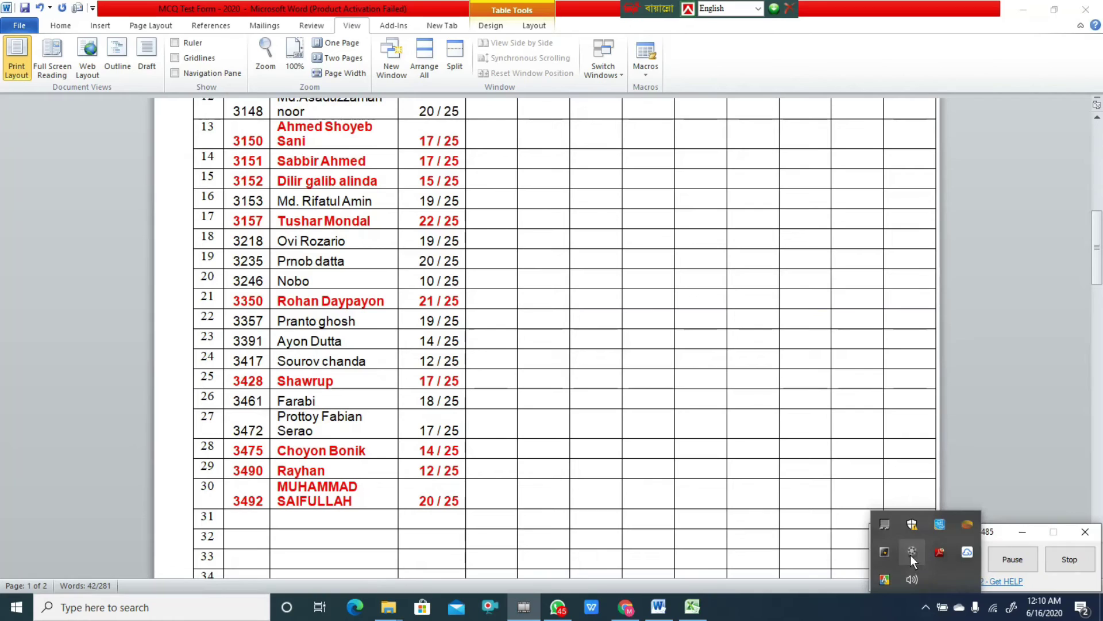
click(1069, 559)
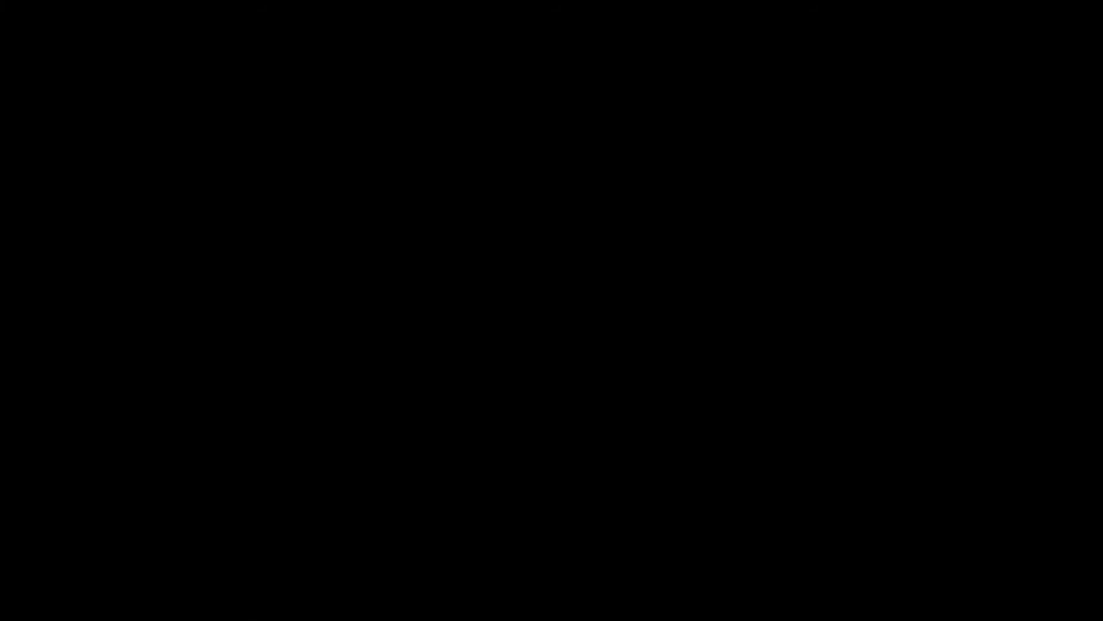